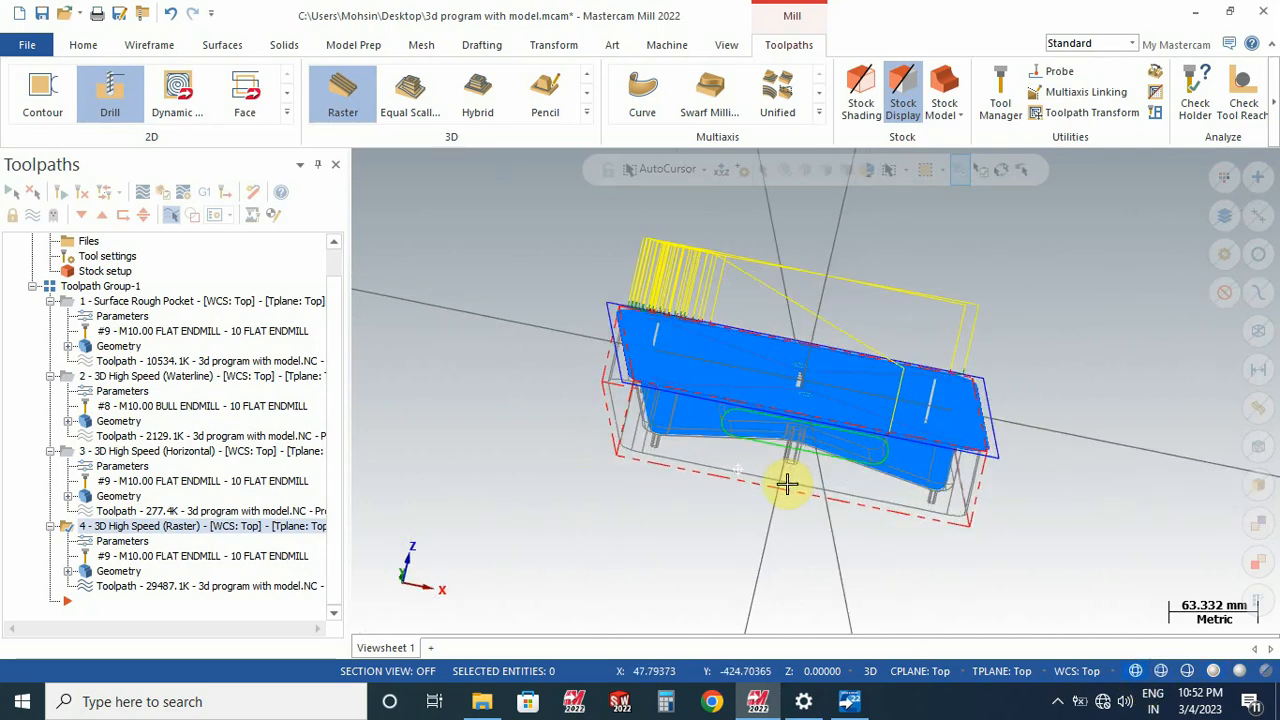
Step: Examine the 3D High Speed Raster toolpath on the part and the part's side slot from several angles
scroll(692, 425, "up", 5)
middle_click_drag(689, 434, 628, 433)
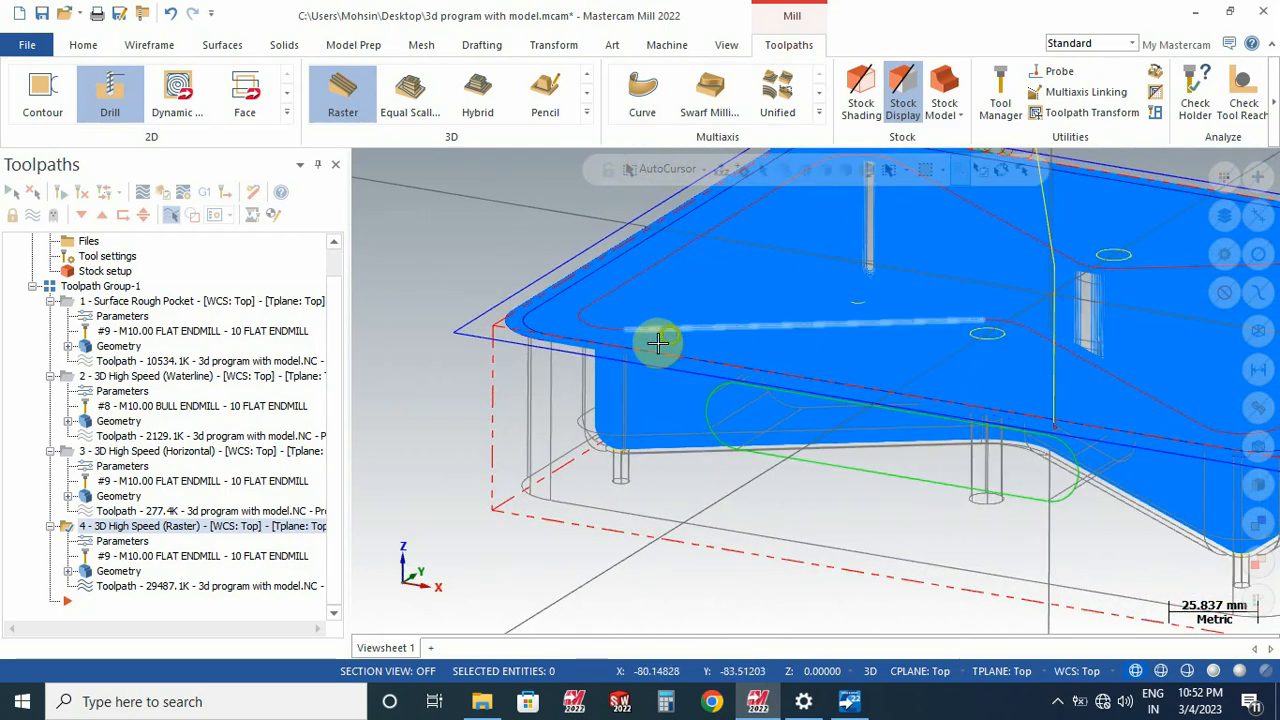
middle_click_drag(658, 343, 760, 420)
scroll(700, 309, "up", 3)
scroll(777, 309, "down", 1)
scroll(749, 366, "up", 1)
scroll(943, 329, "down", 5)
scroll(920, 317, "down", 1)
scroll(903, 334, "down", 1)
scroll(889, 357, "down", 3)
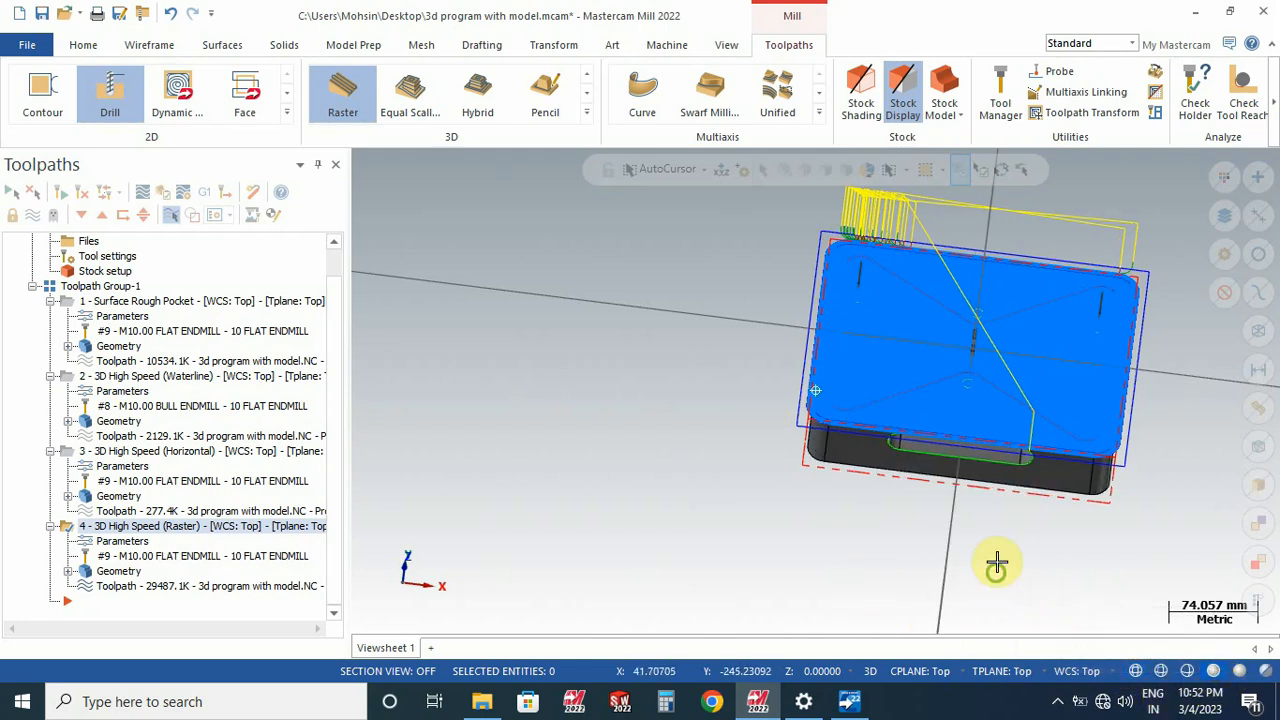
middle_click_drag(991, 563, 967, 527)
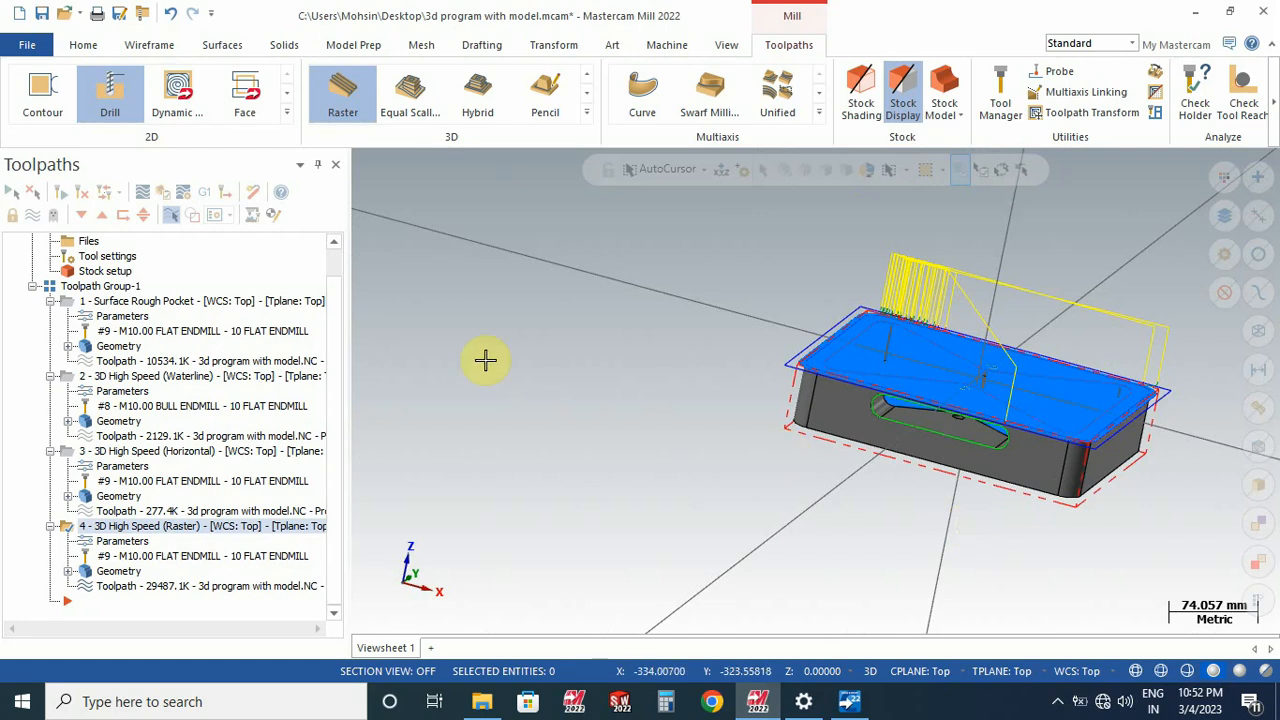
Step: Save the program file and add level 3 to the level list
left_click(42, 13)
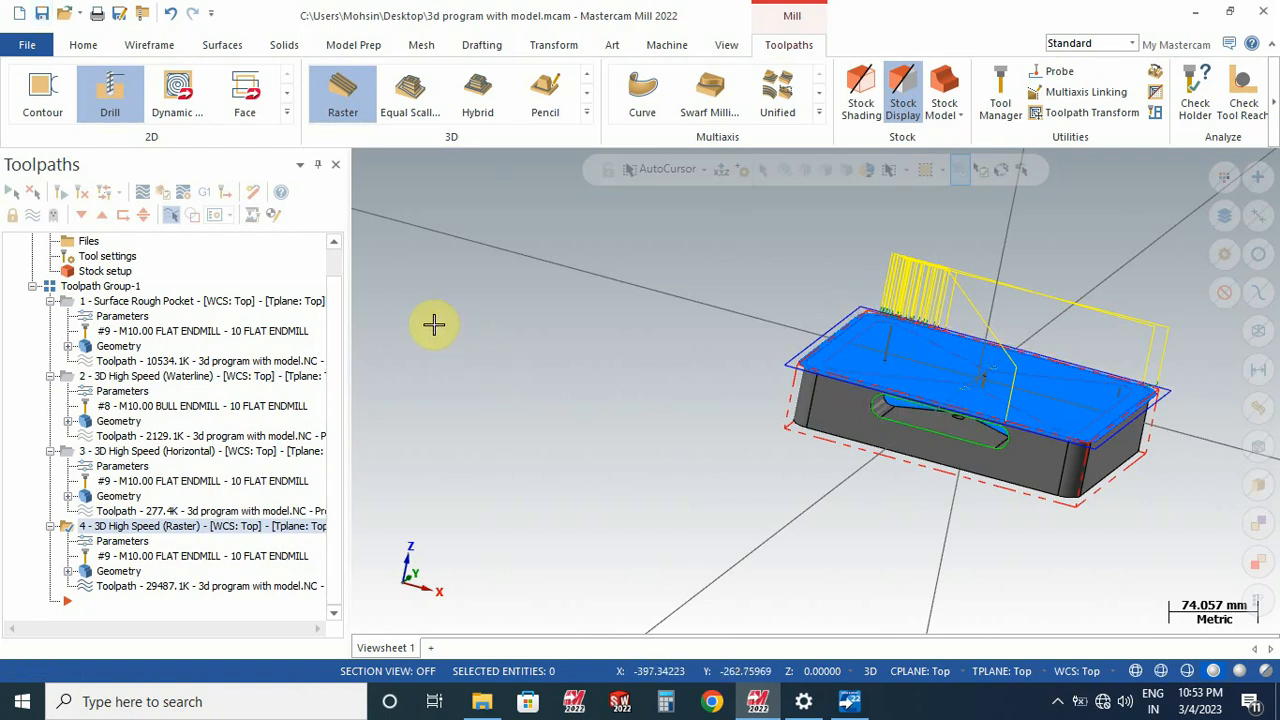
left_click(731, 47)
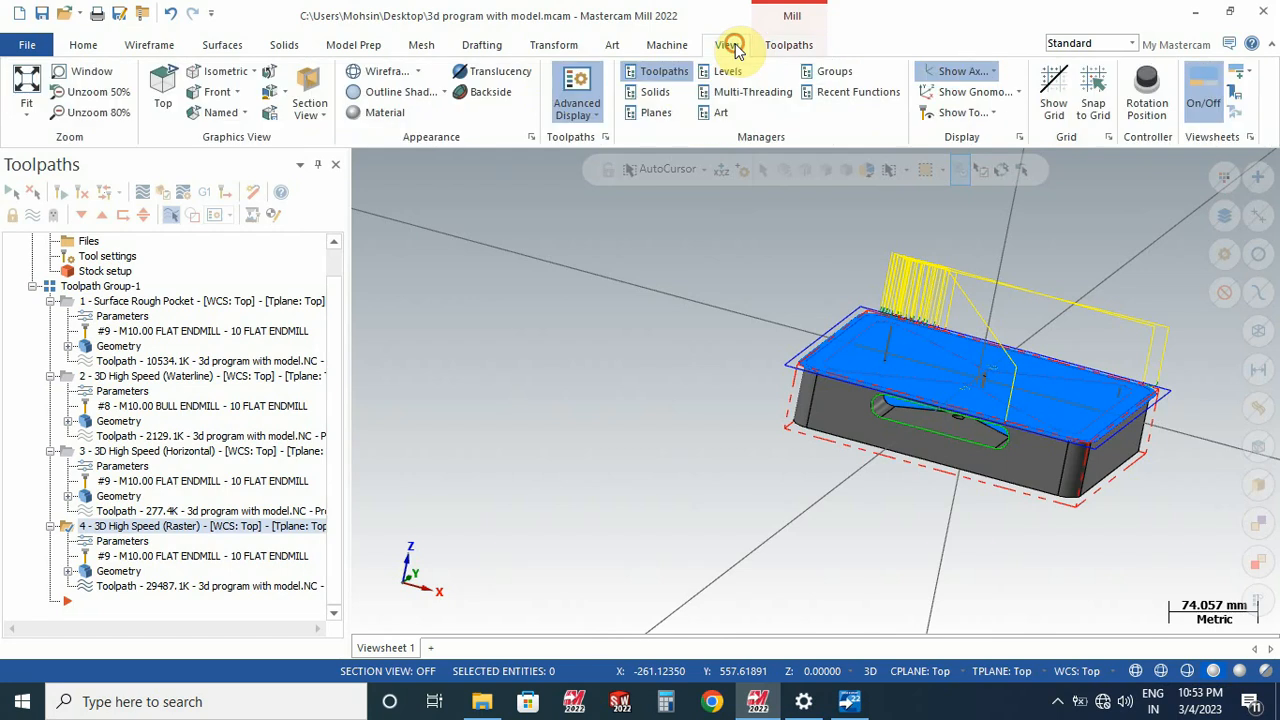
left_click(733, 73)
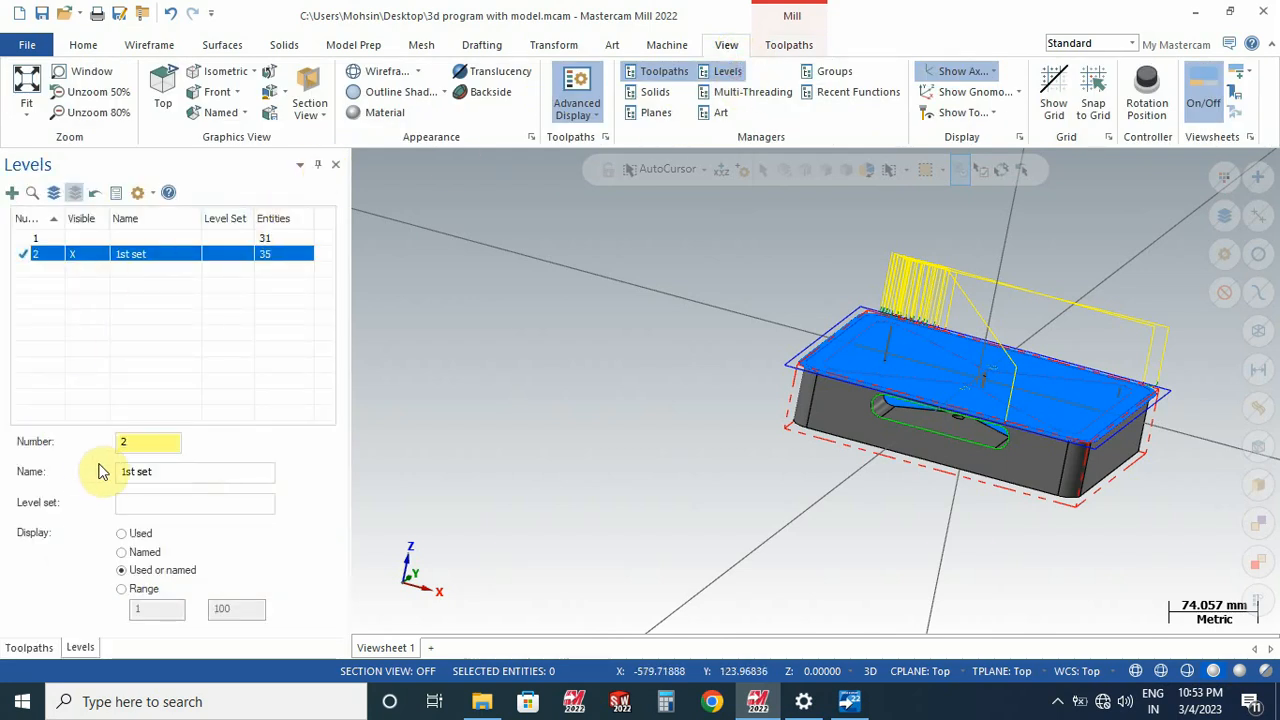
left_click(133, 440)
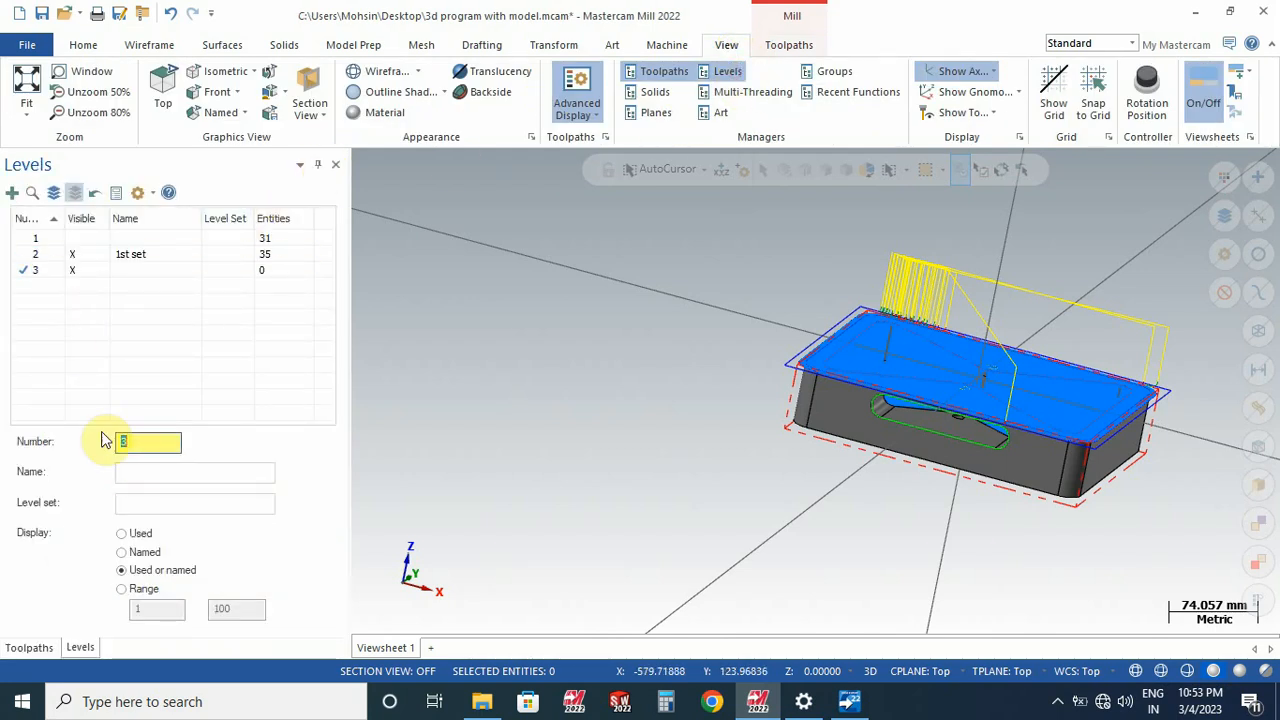
Step: Copy all entities of level 1 into level 3
left_click(28, 240)
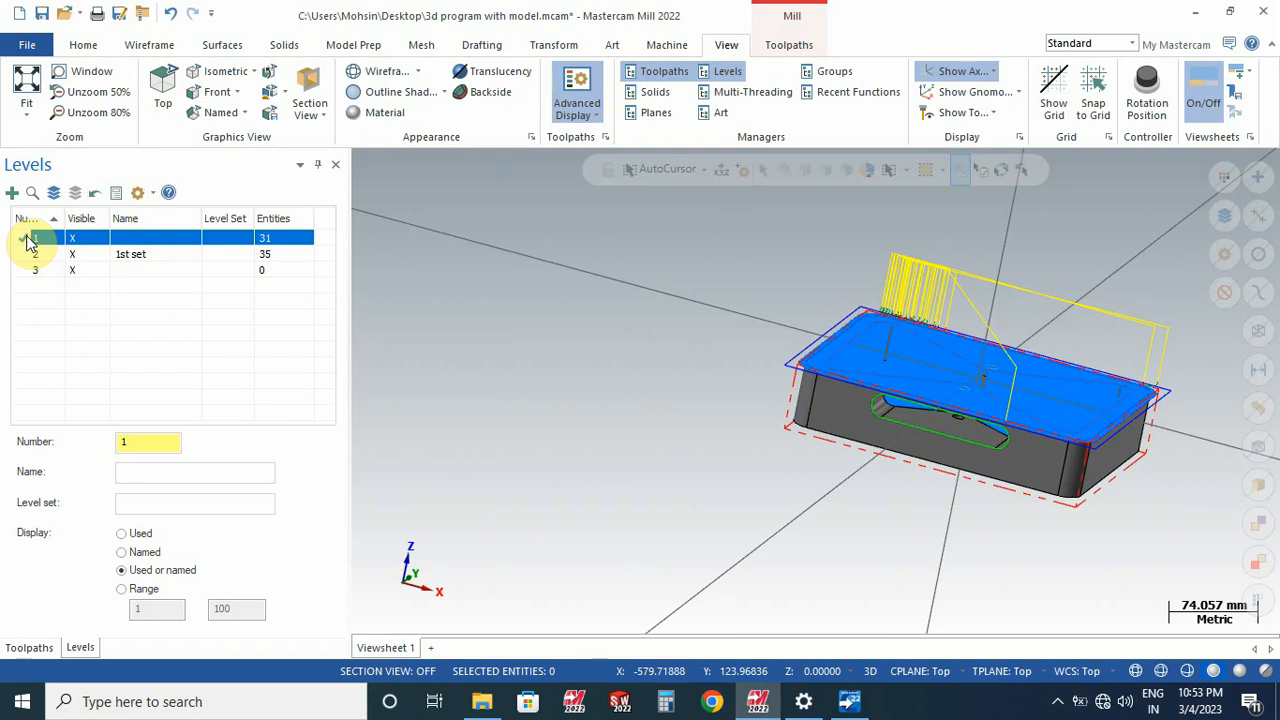
right_click(28, 240)
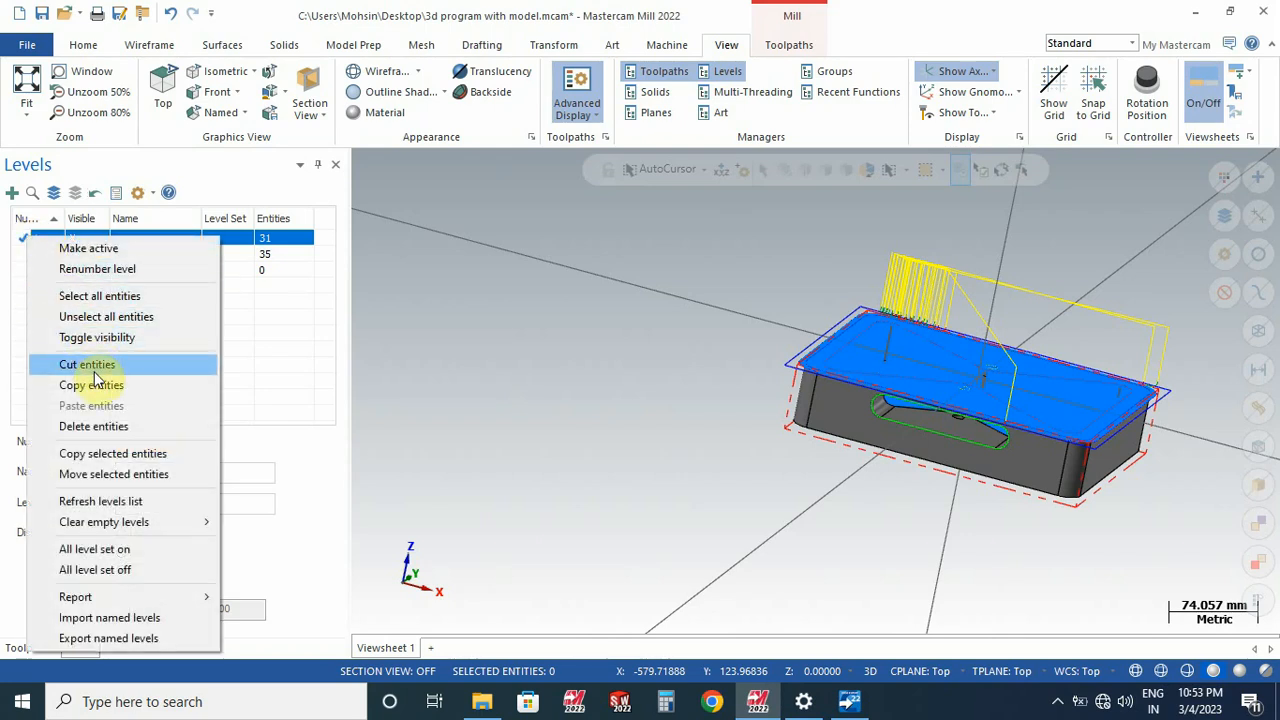
left_click(93, 386)
left_click(33, 272)
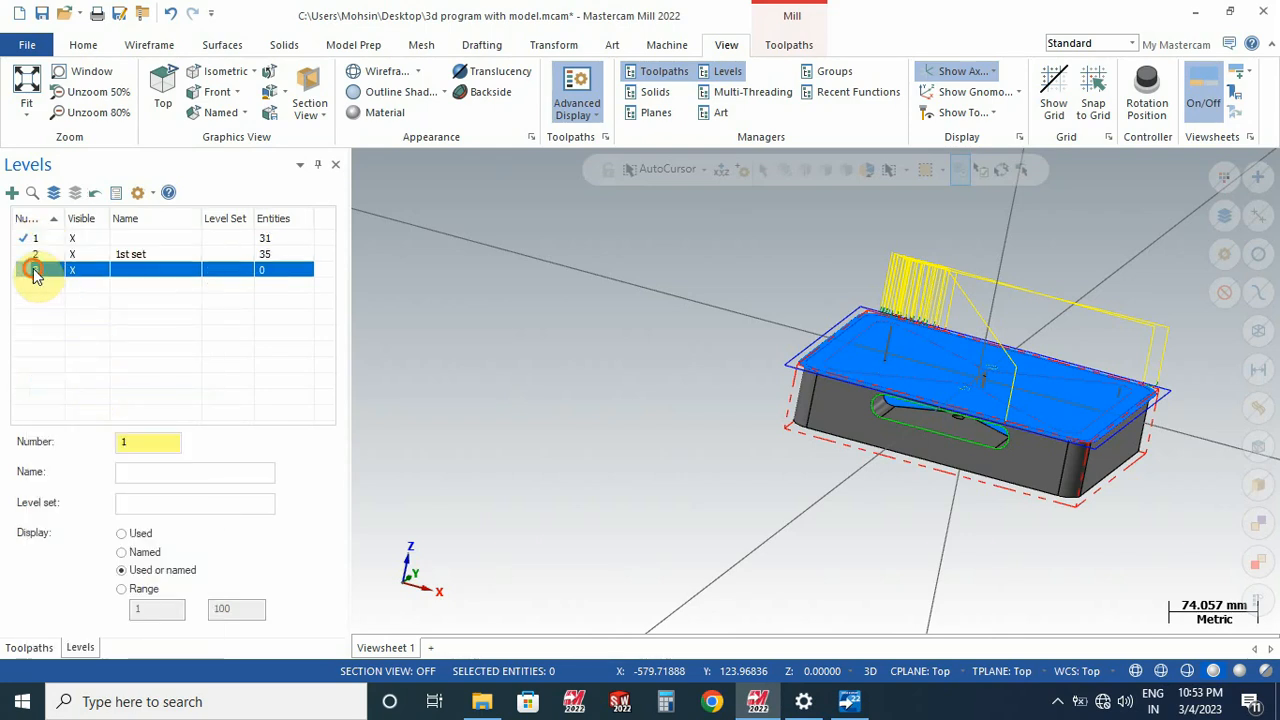
right_click(35, 274)
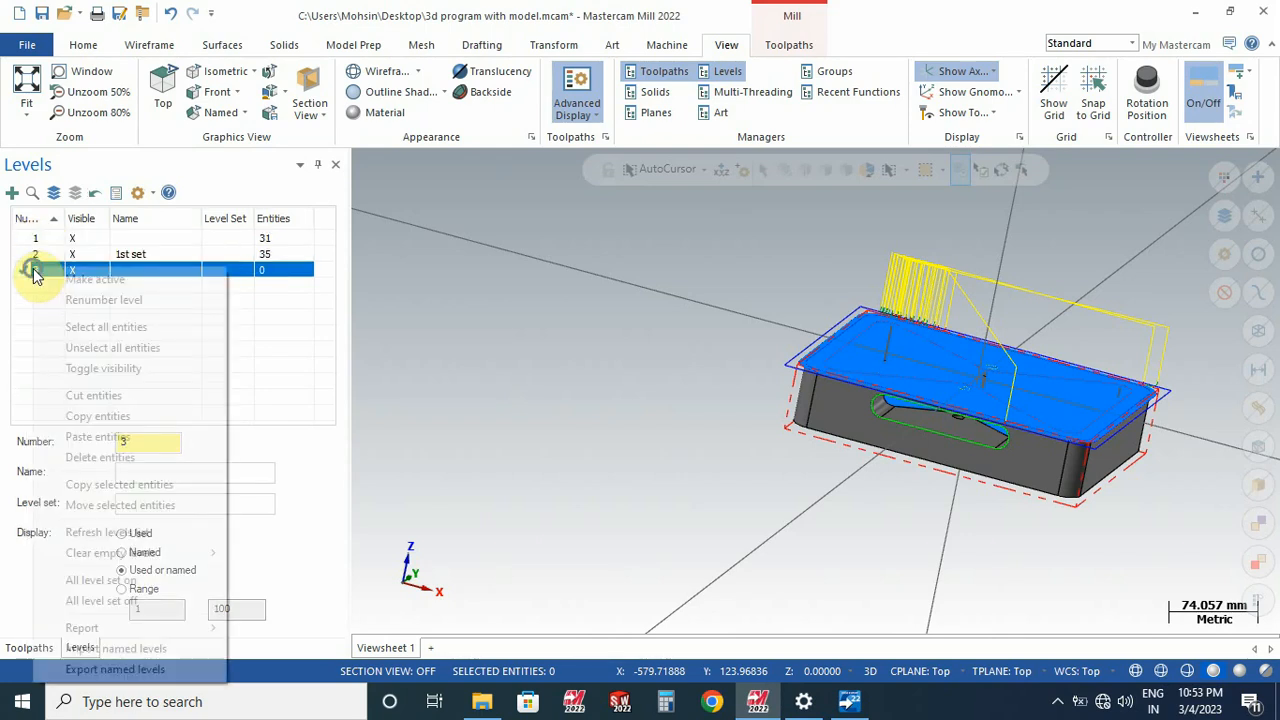
left_click(97, 438)
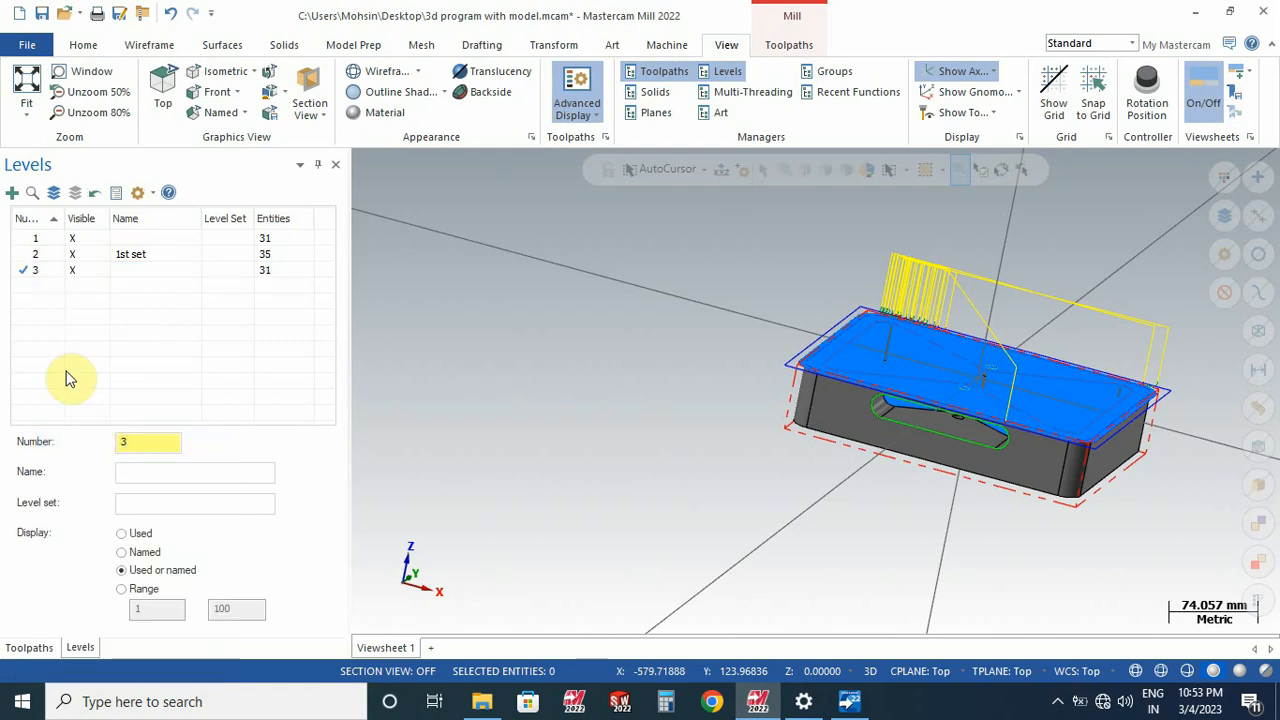
Step: Name level 3 "2nd set" and make it the only visible level
double_click(118, 270)
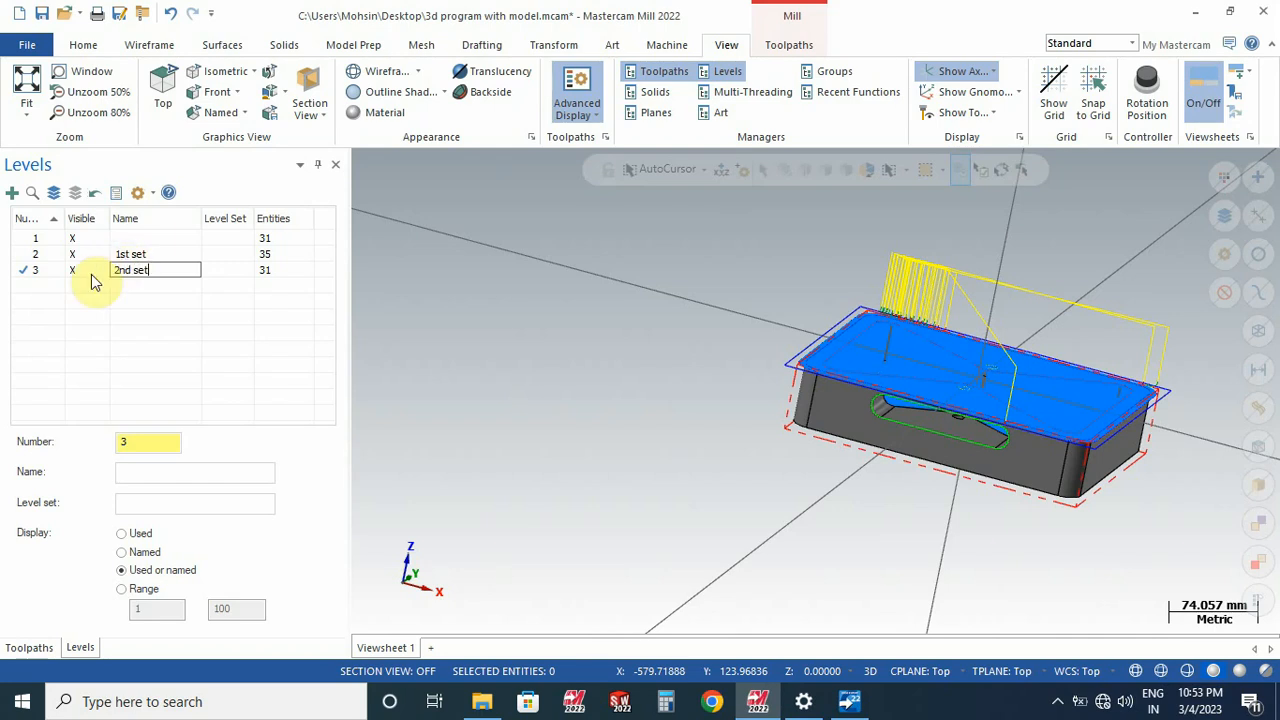
left_click(30, 274)
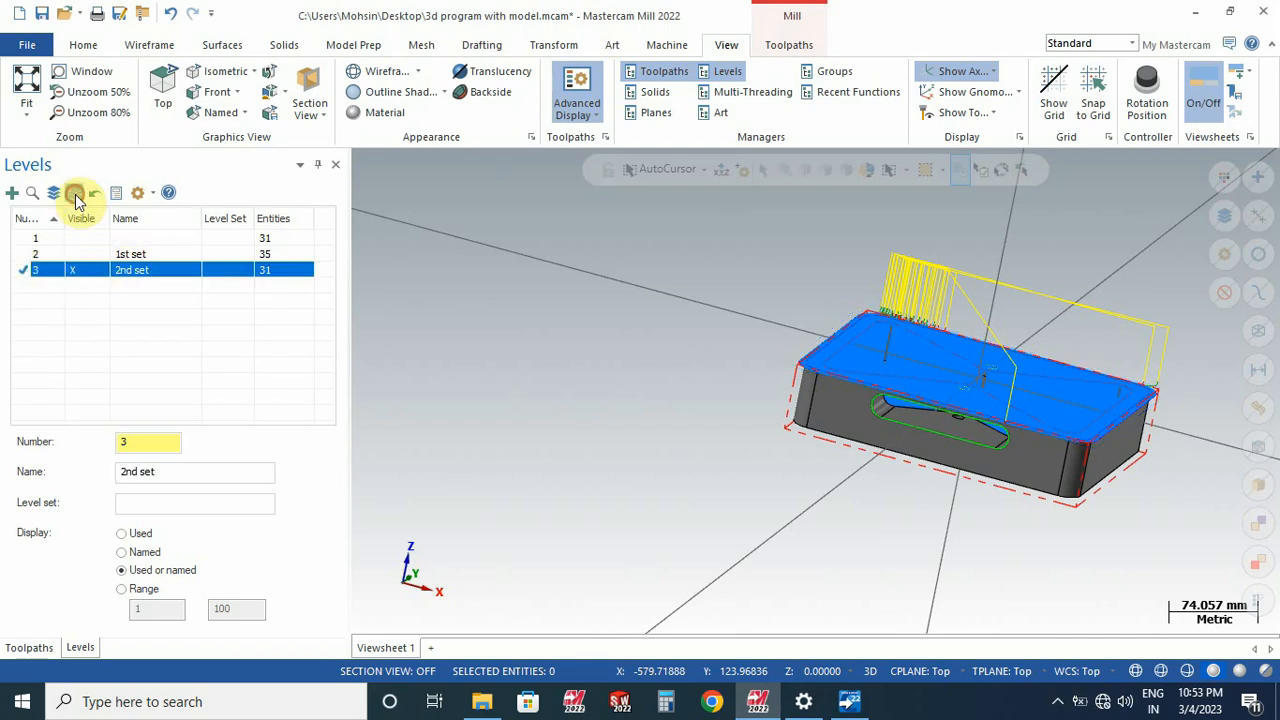
left_click(337, 166)
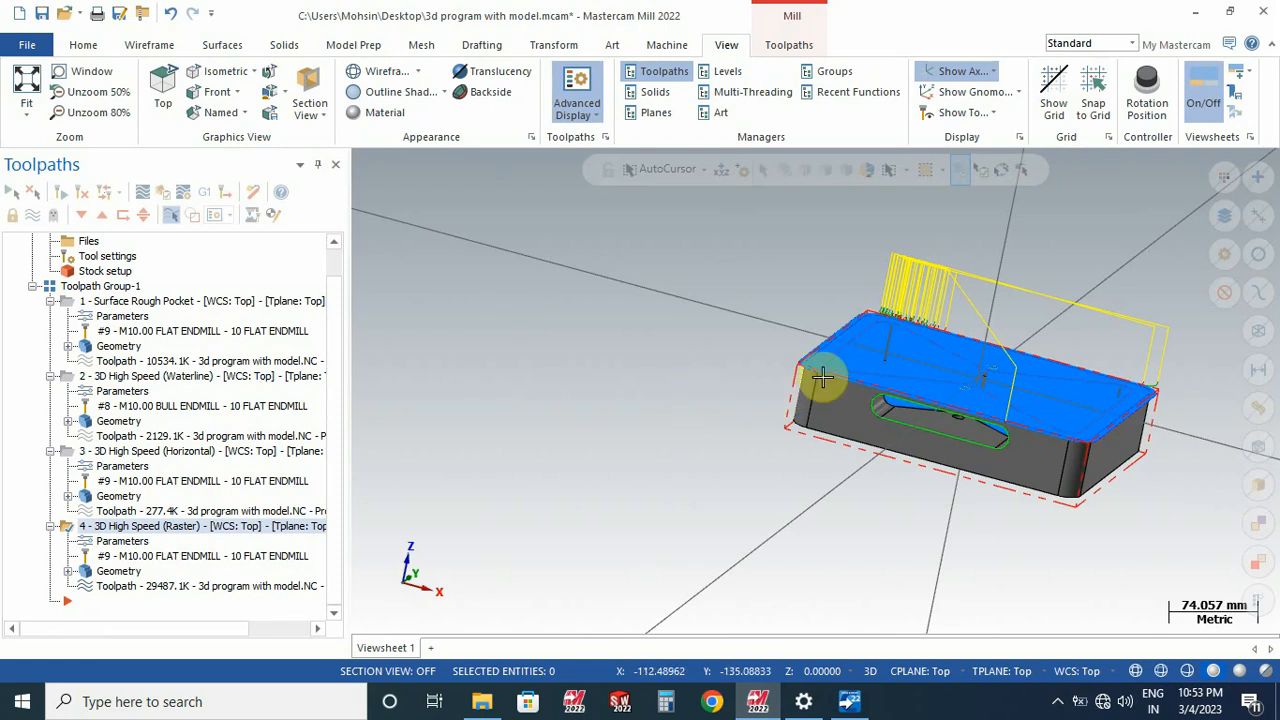
Step: Collapse the four toolpath operations and the machine properties in the operations tree
scroll(943, 391, "down", 5)
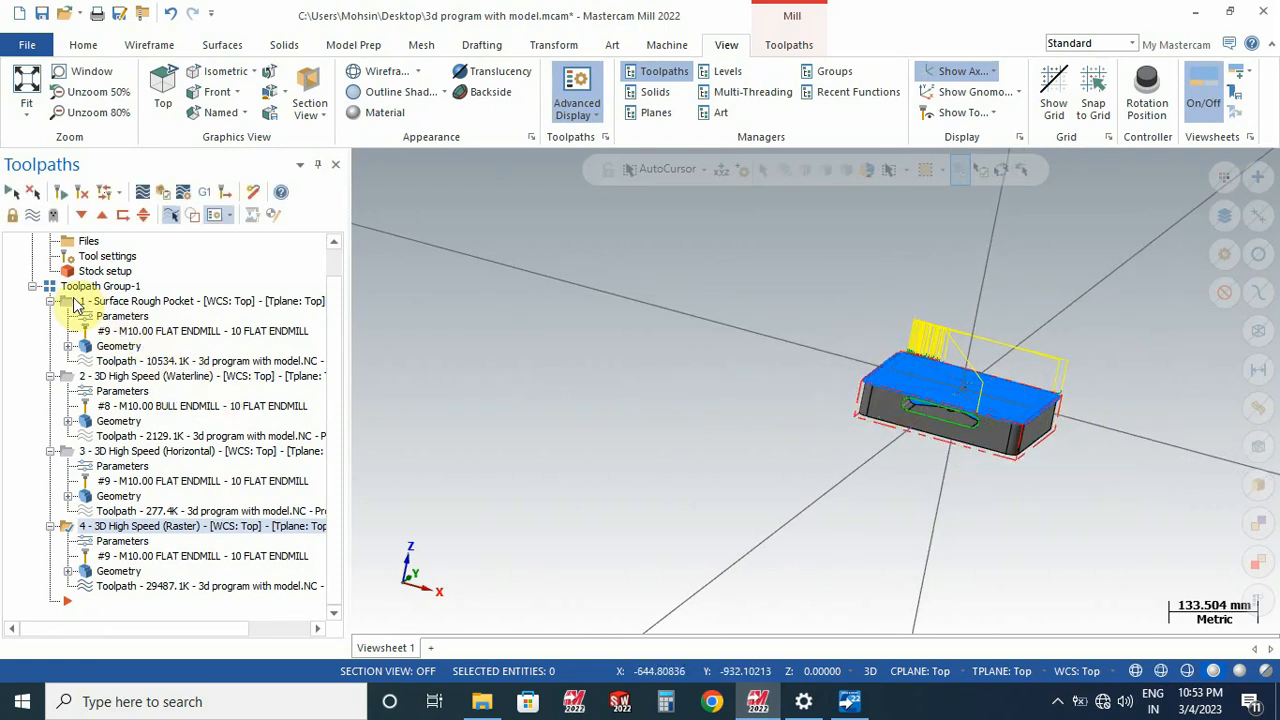
left_click(50, 301)
left_click(50, 346)
left_click(50, 361)
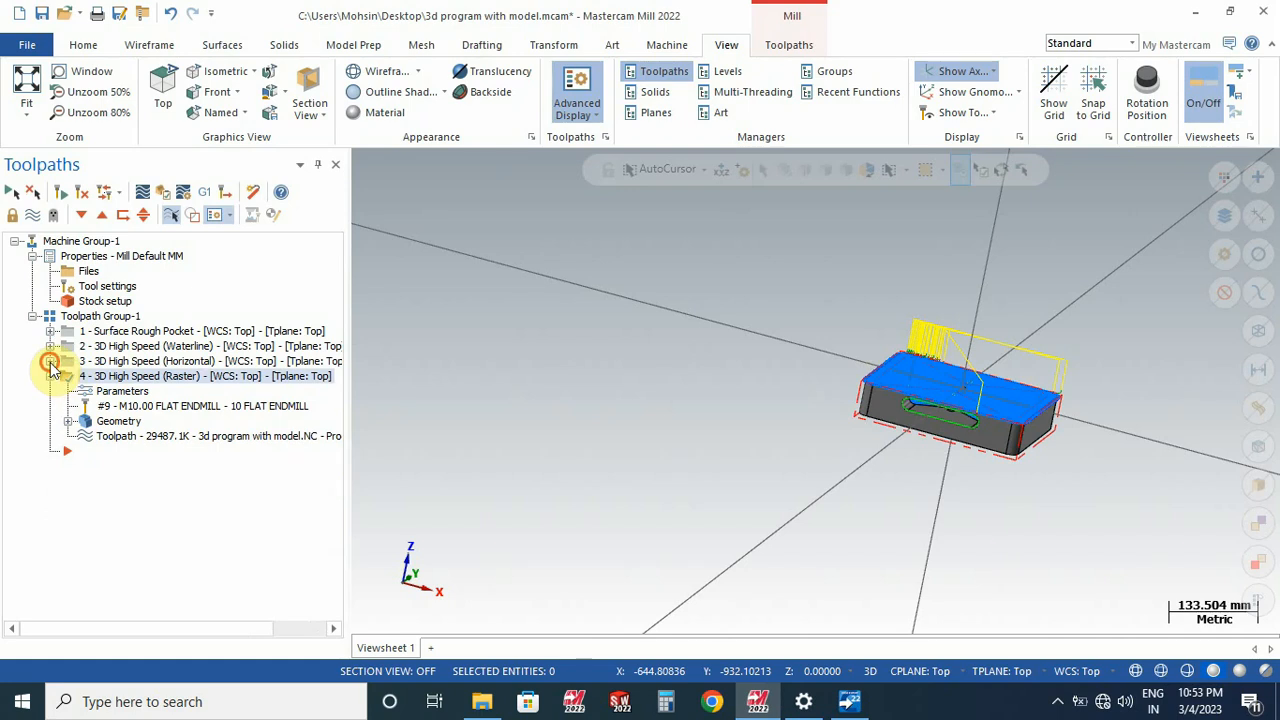
left_click(50, 376)
left_click(514, 329)
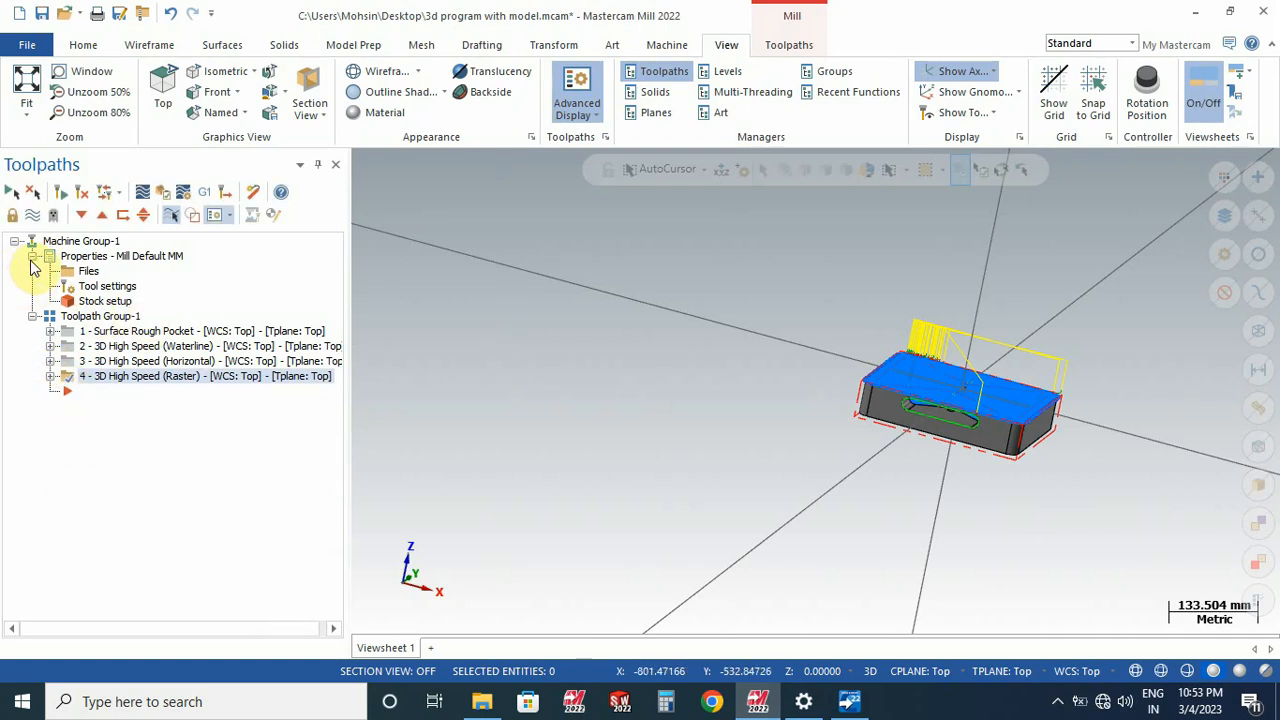
left_click(32, 258)
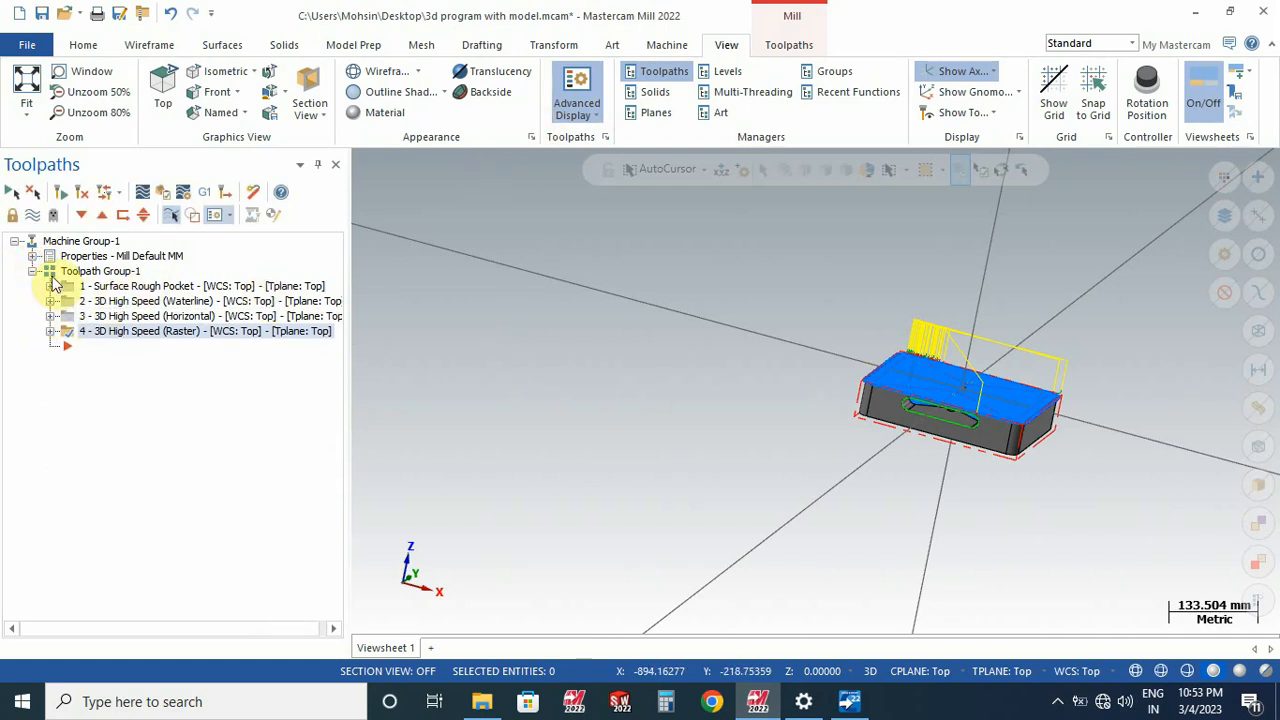
Step: Add a new toolpath group inside Toolpath Group-1, keep its default name and deselect the existing operations
left_click(51, 275)
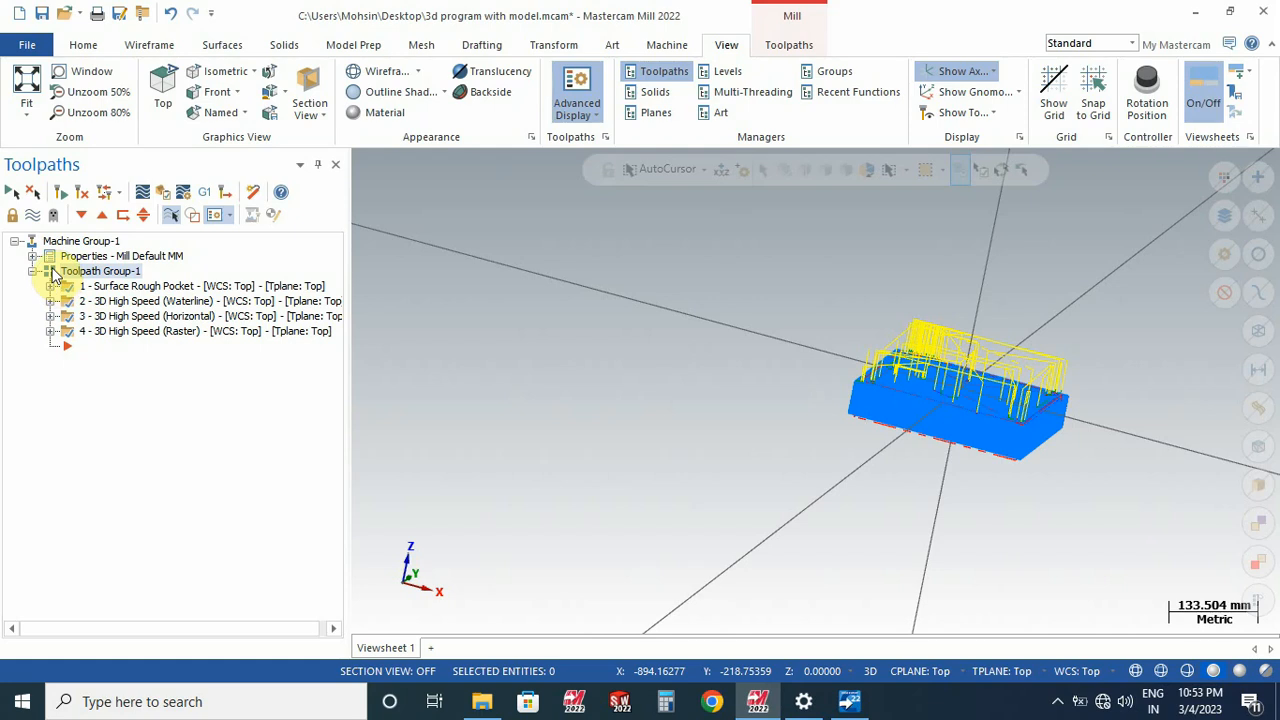
right_click(53, 271)
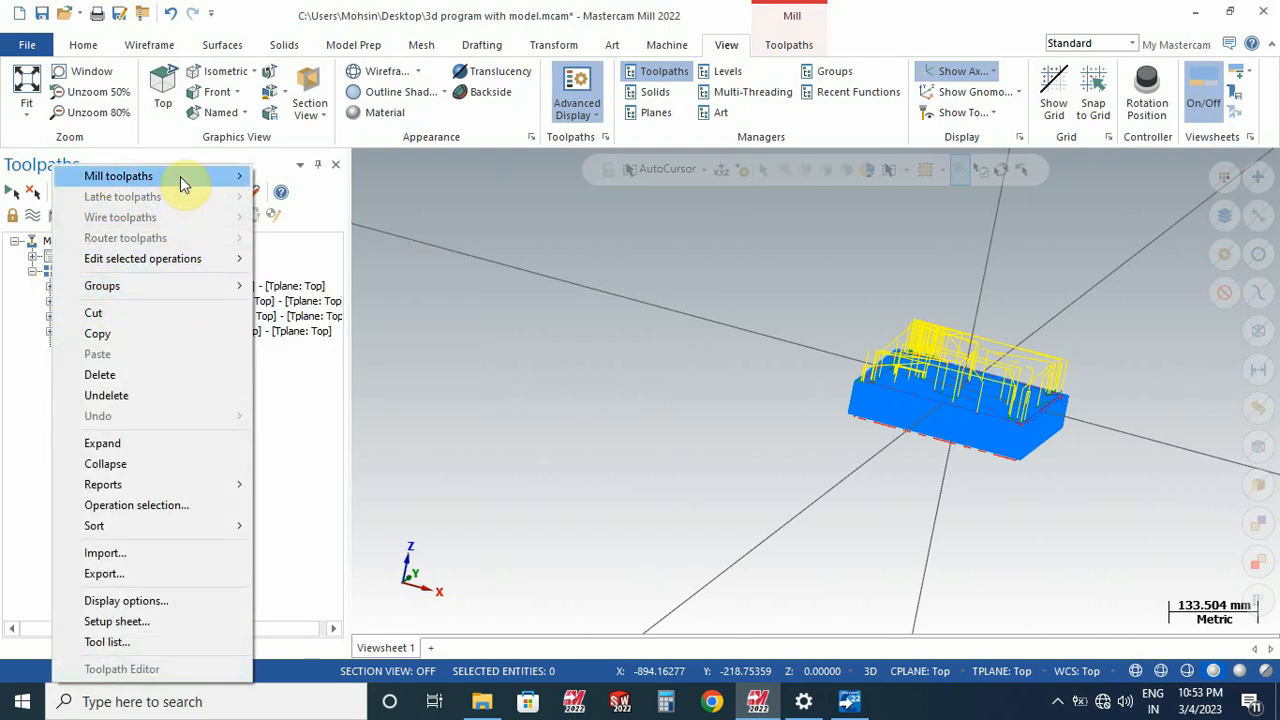
mouse_move(179, 288)
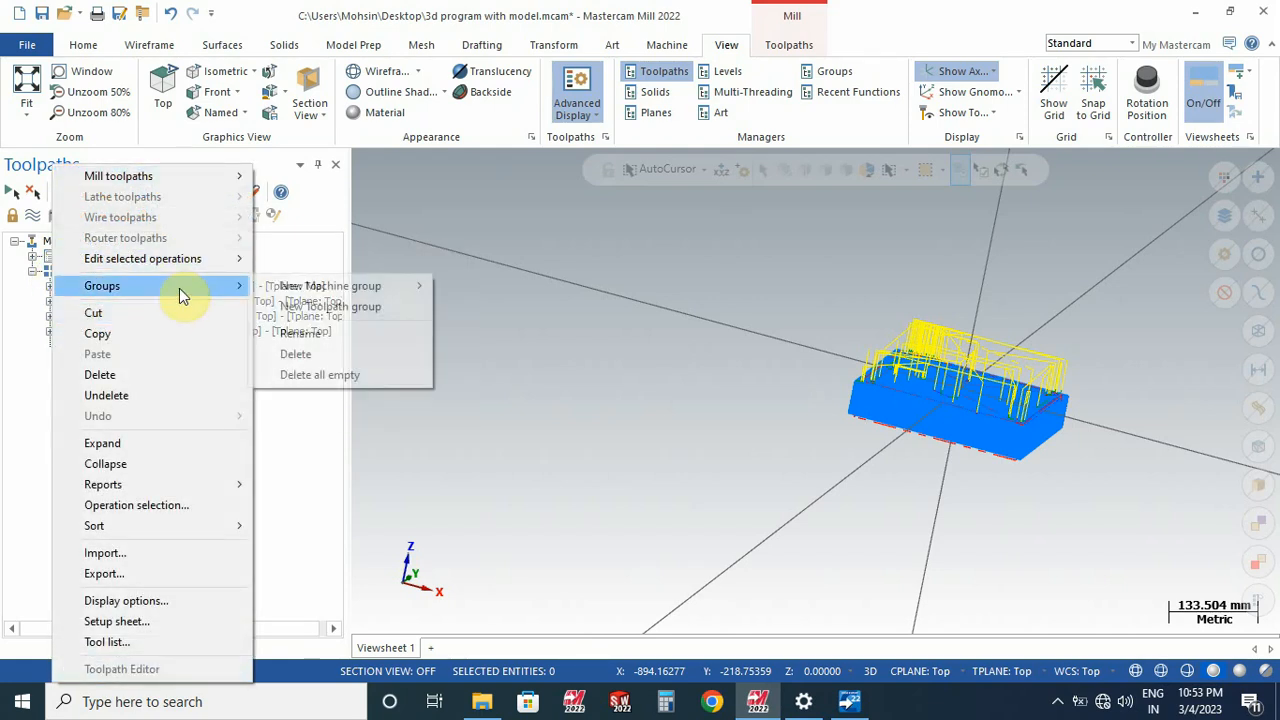
left_click(322, 308)
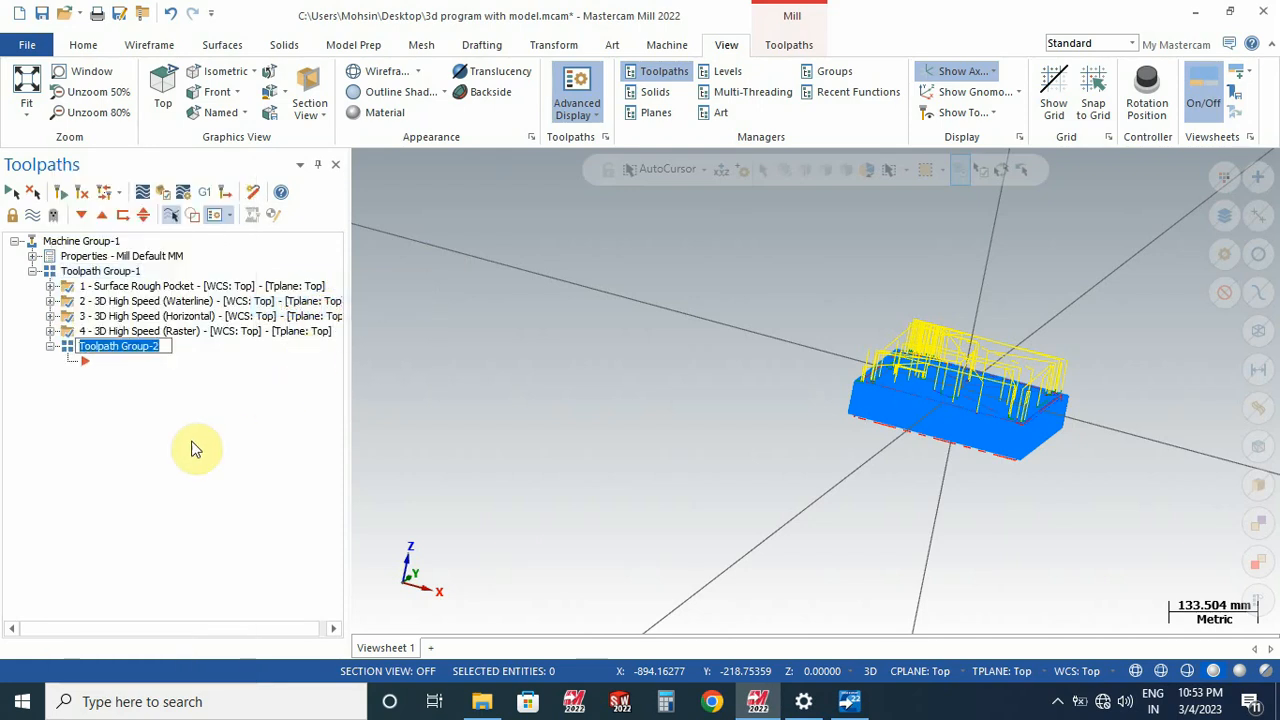
left_click(87, 366)
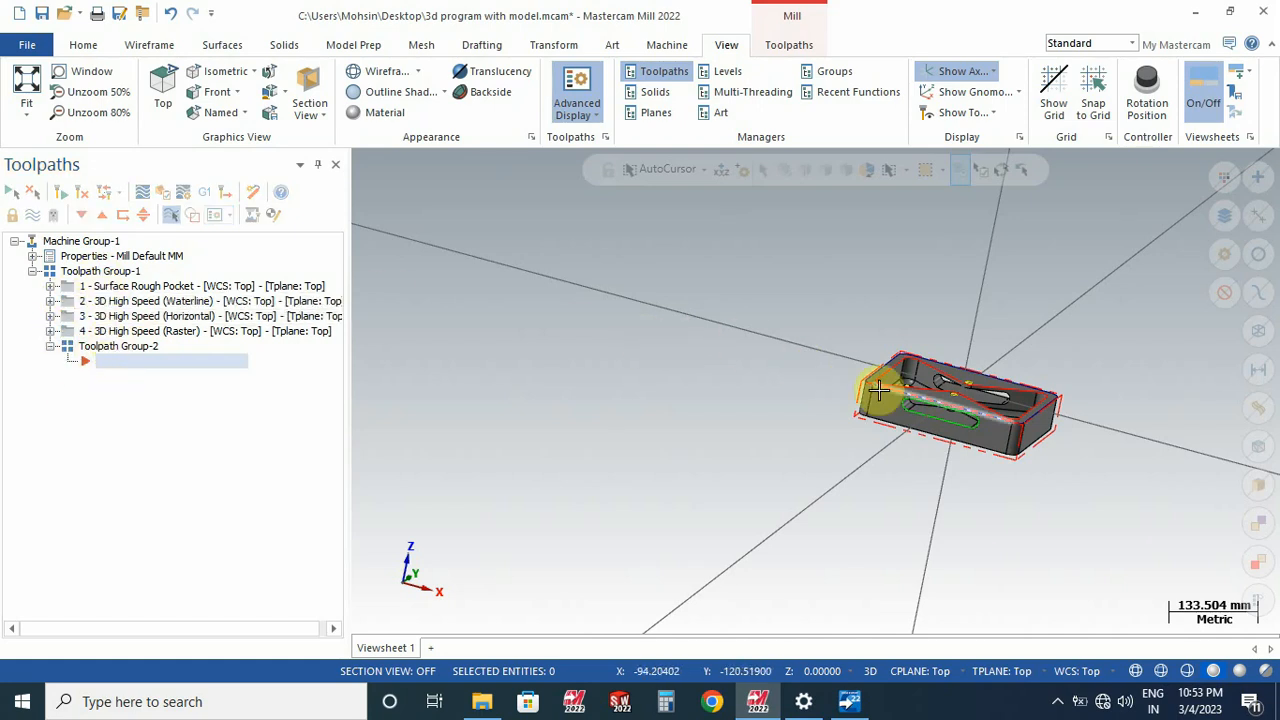
Step: Show the part in the isometric view and set the construction and tool planes to Right
middle_click_drag(849, 375, 855, 304)
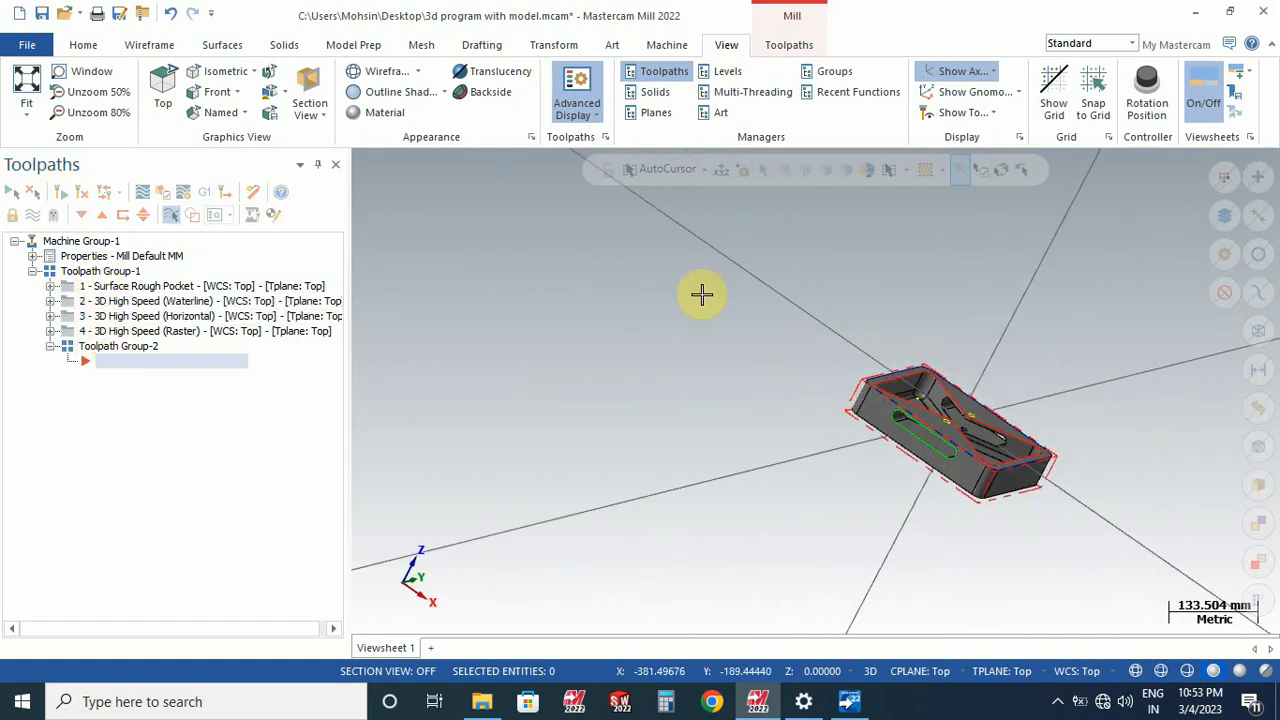
right_click(653, 247)
left_click(737, 412)
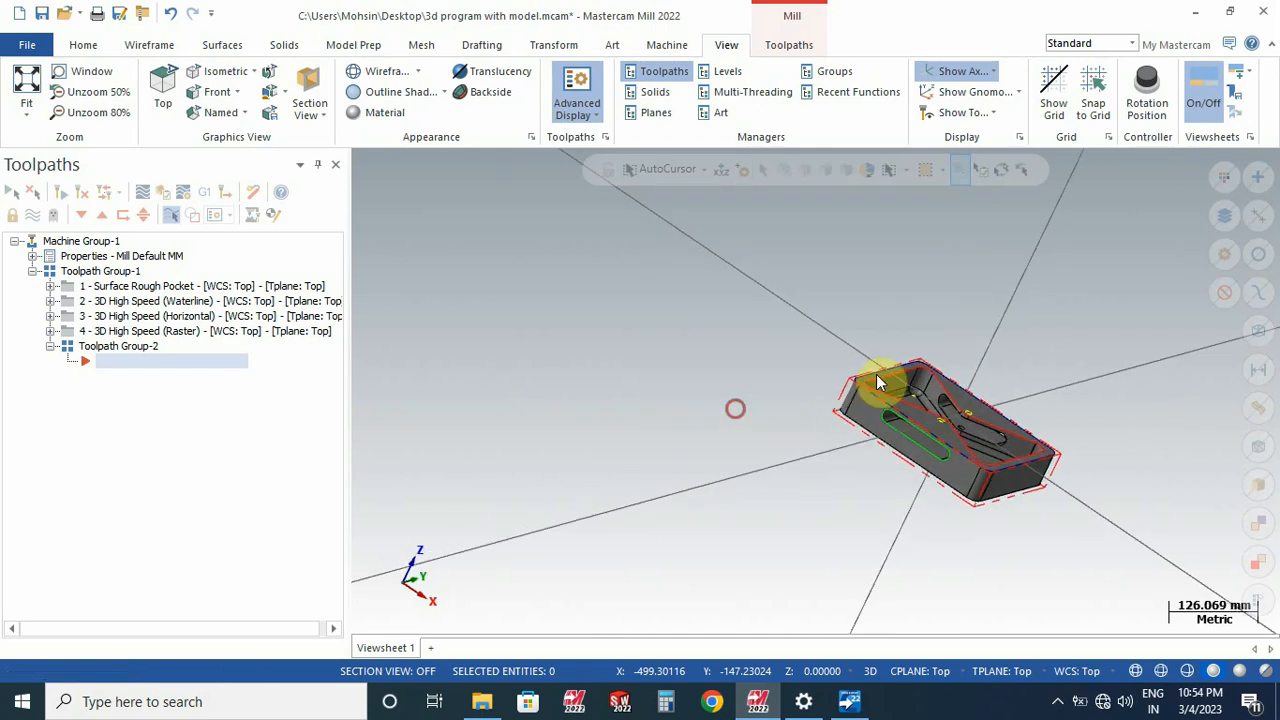
scroll(840, 327, "down", 5)
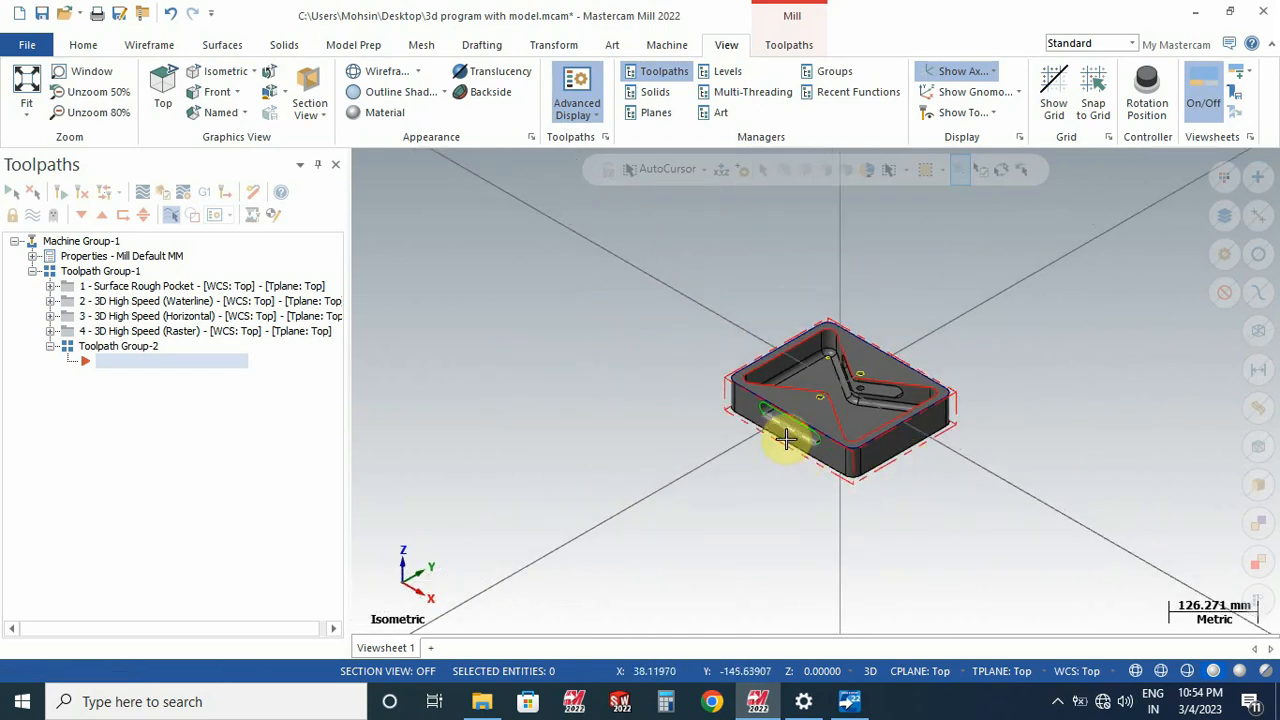
scroll(787, 435, "up", 6)
scroll(837, 411, "down", 1)
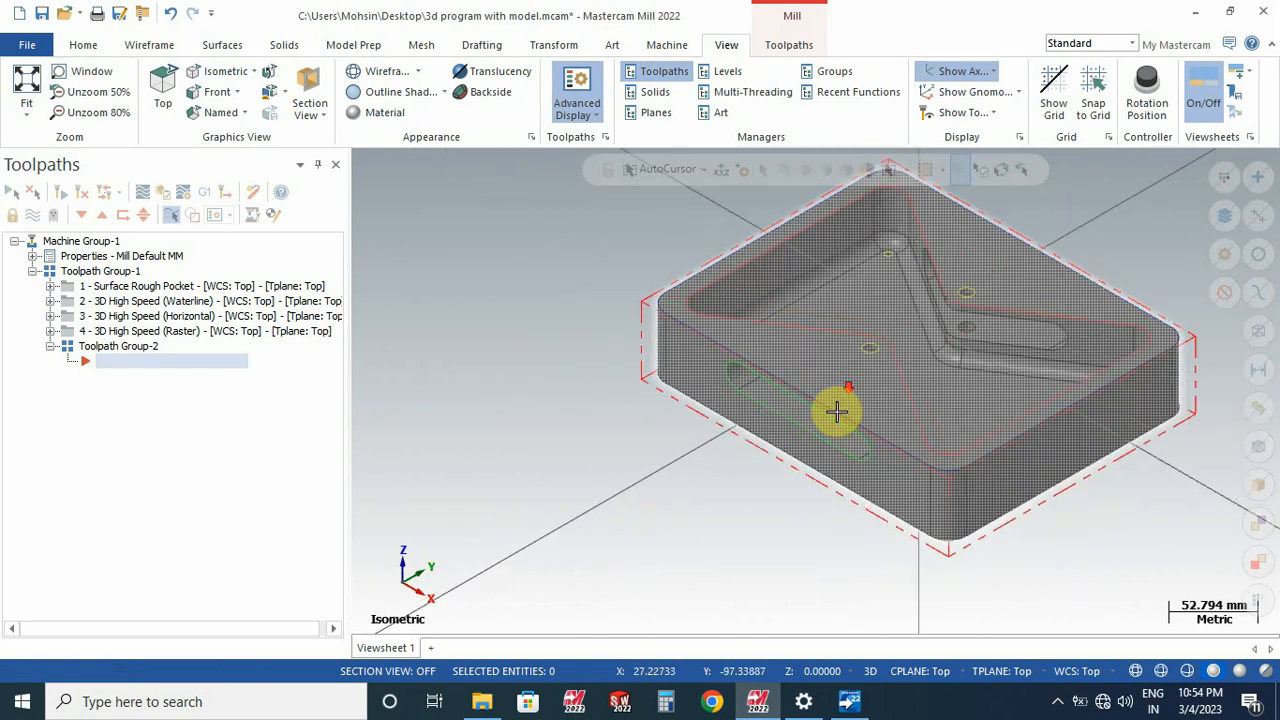
scroll(799, 416, "down", 1)
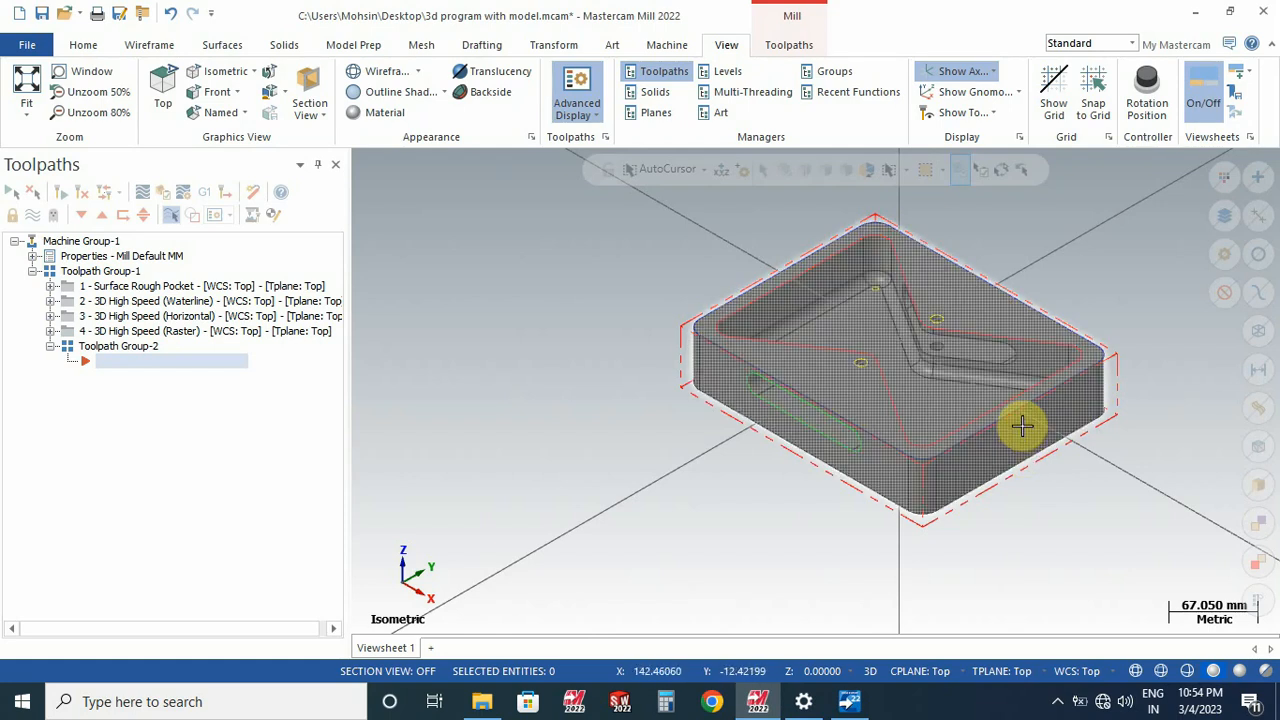
left_click(948, 676)
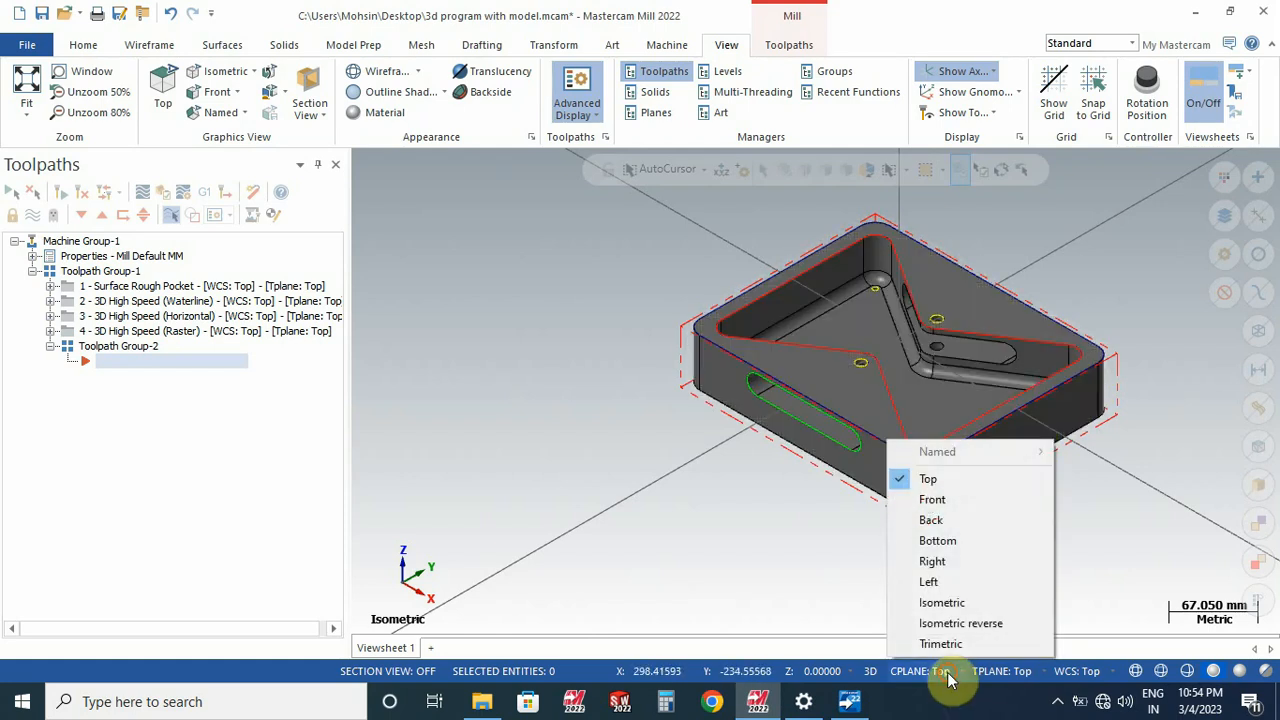
left_click(935, 562)
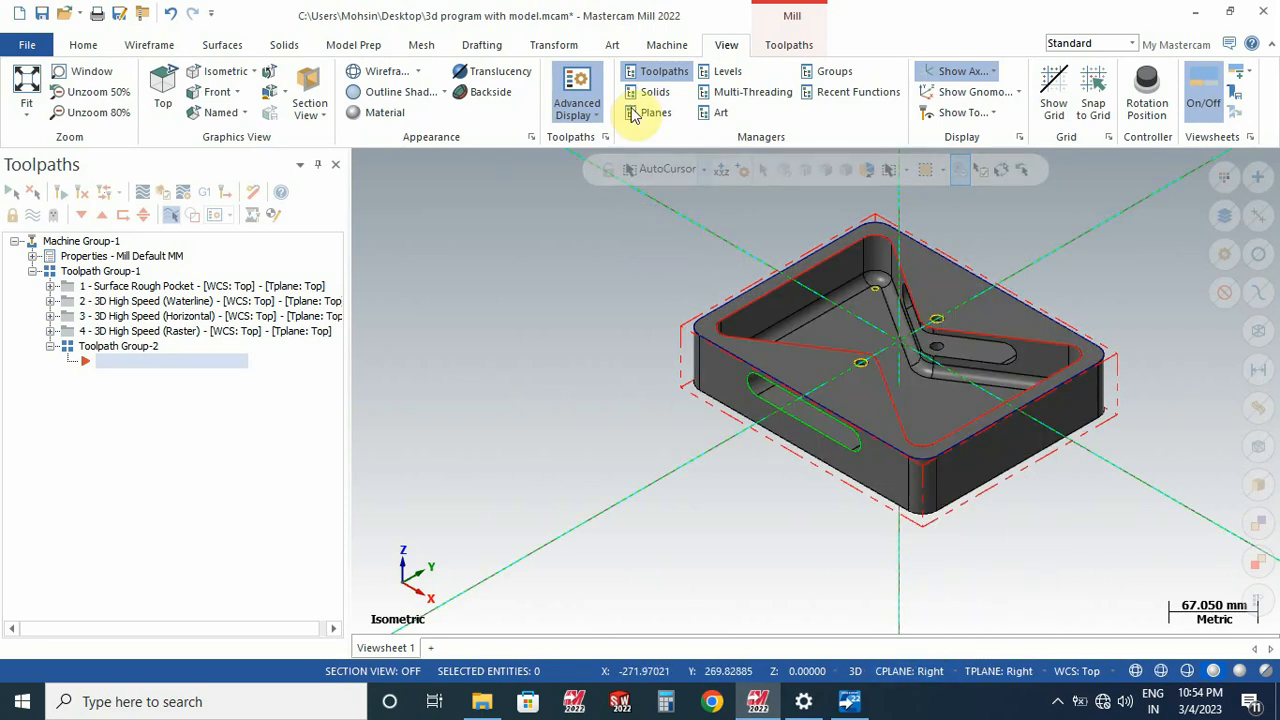
Step: Rotate the whole part 90 degrees about the origin in the Right plane, moving the original with a single instance
left_click(553, 45)
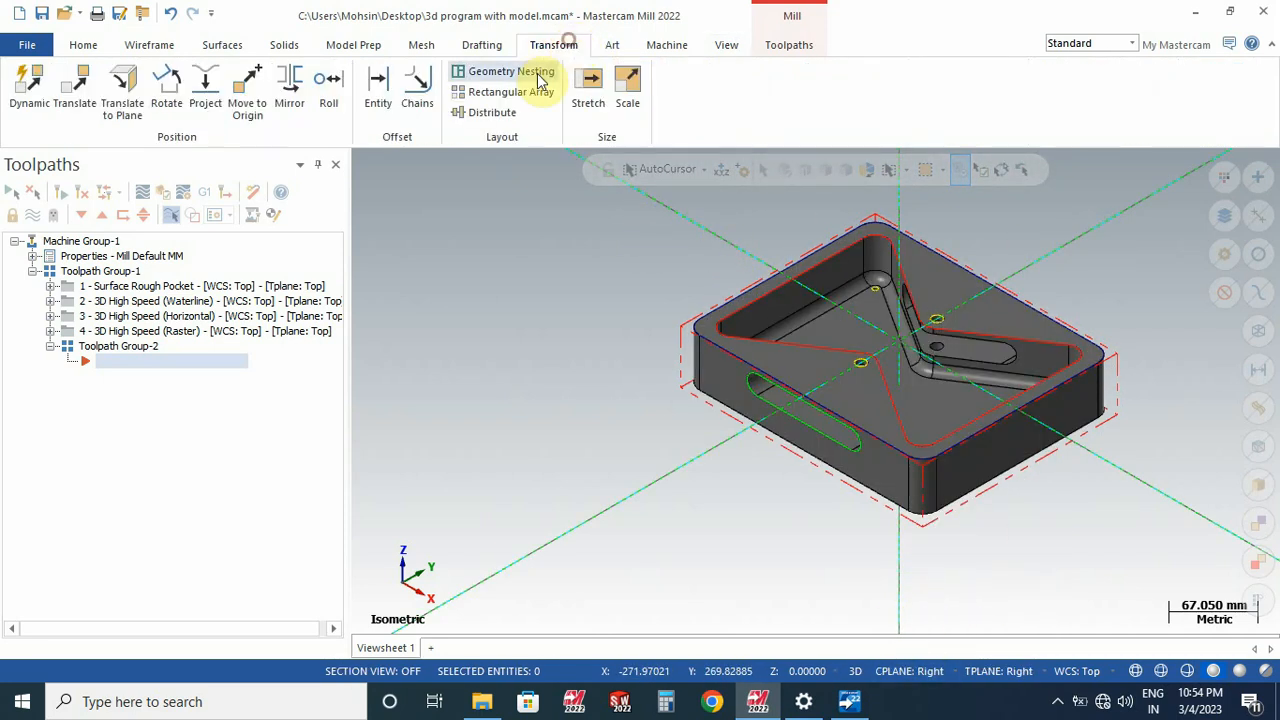
left_click(168, 90)
scroll(662, 467, "down", 2)
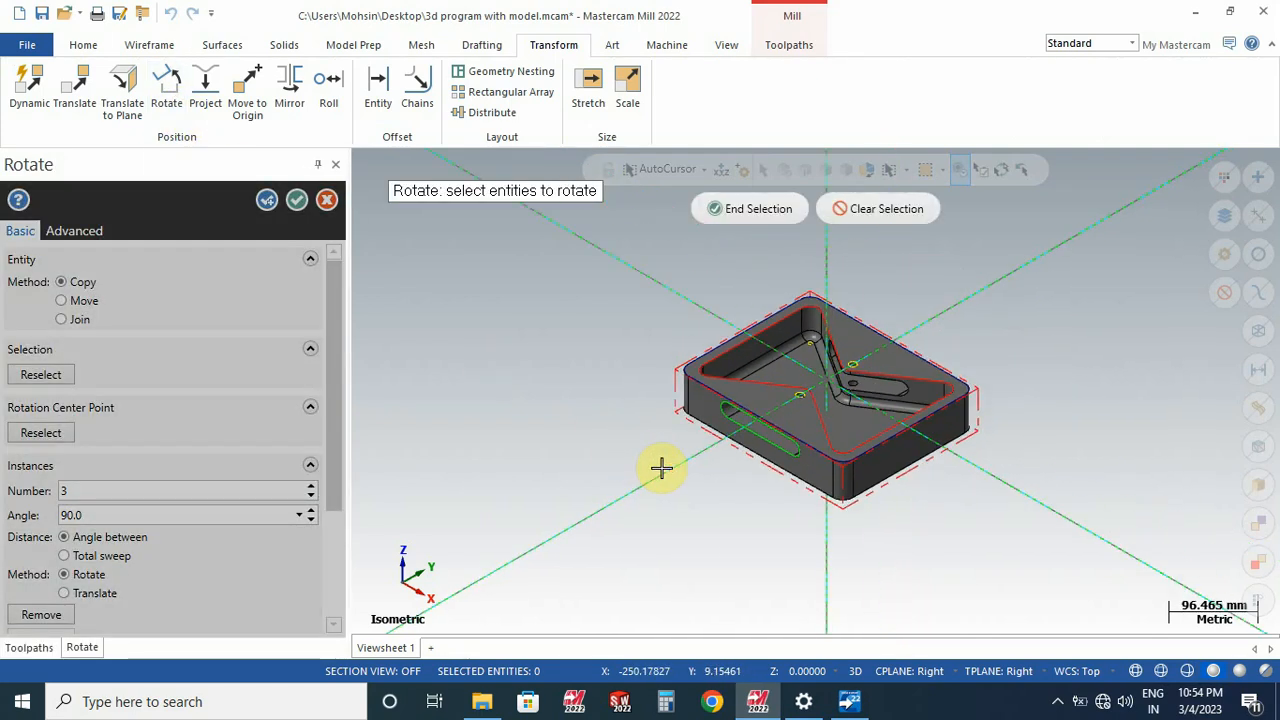
left_click(682, 448)
left_click(751, 209)
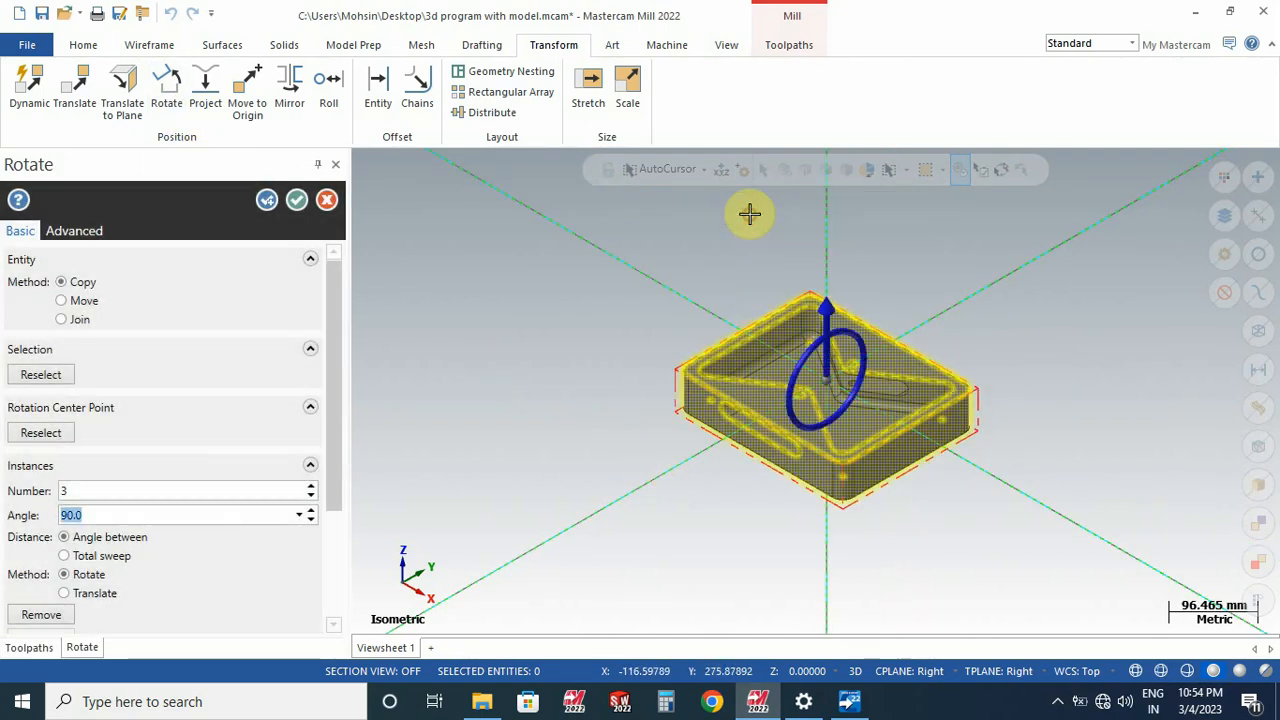
left_click(86, 303)
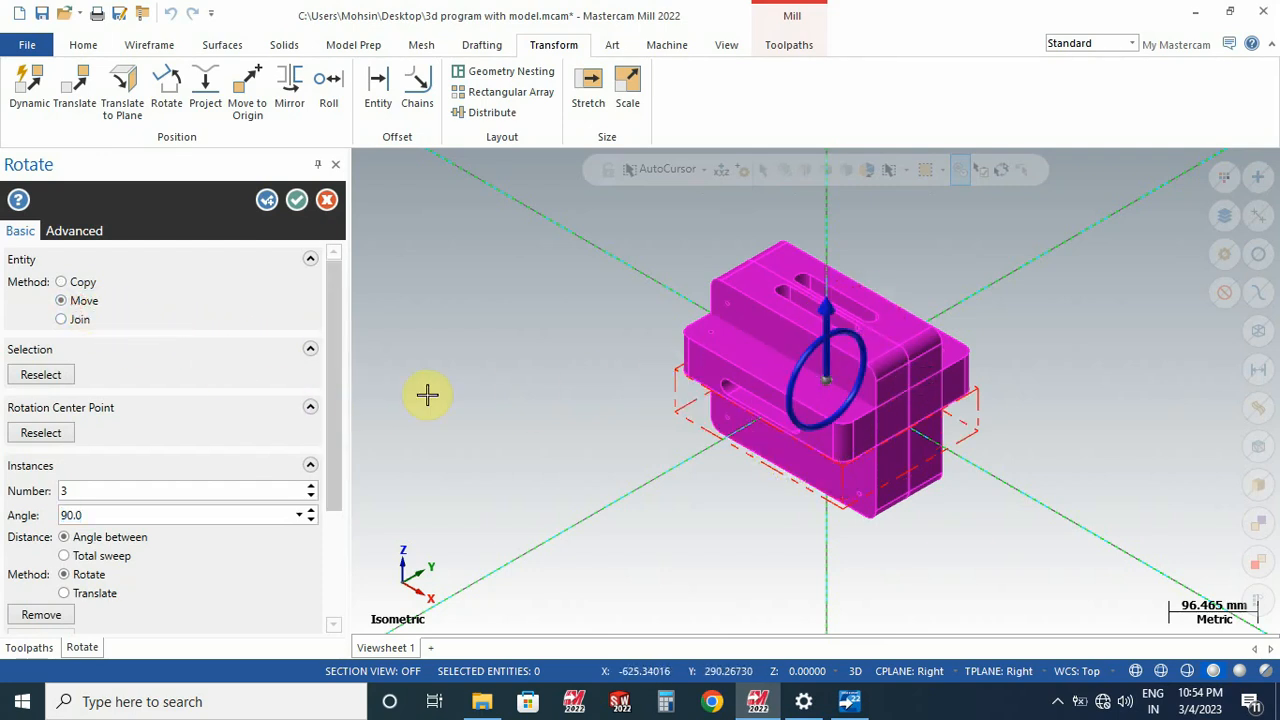
mouse_move(697, 286)
middle_mouse_down()
mouse_move(637, 321)
mouse_move(674, 329)
mouse_move(771, 234)
mouse_move(718, 290)
middle_mouse_up()
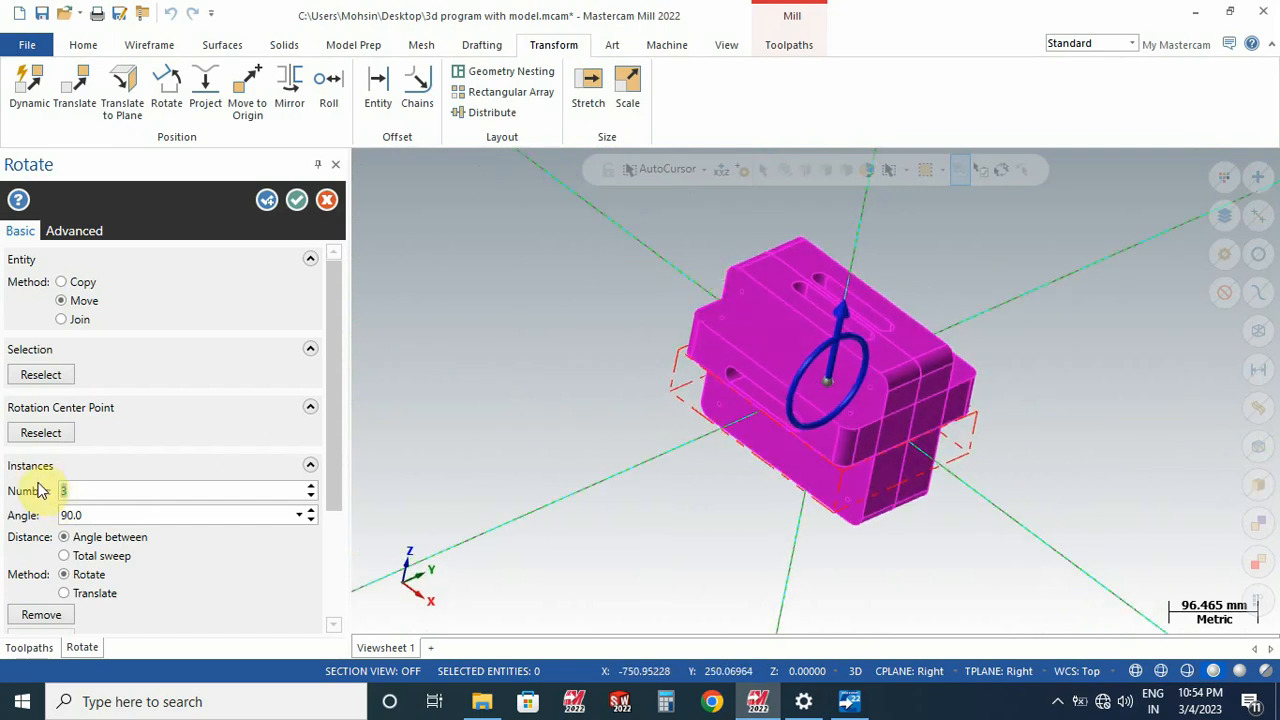
key("Return")
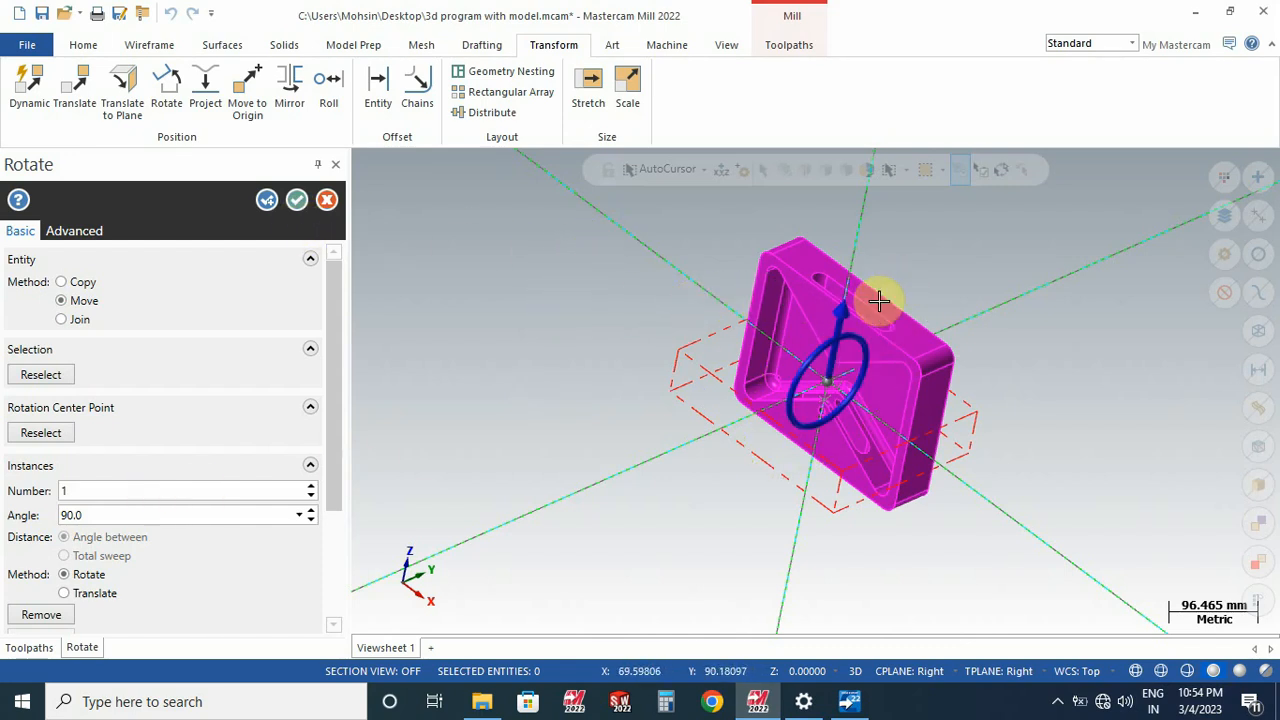
mouse_move(840, 321)
left_mouse_down()
mouse_move(795, 321)
mouse_move(763, 416)
mouse_move(787, 340)
mouse_move(843, 304)
left_mouse_up()
left_click(297, 201)
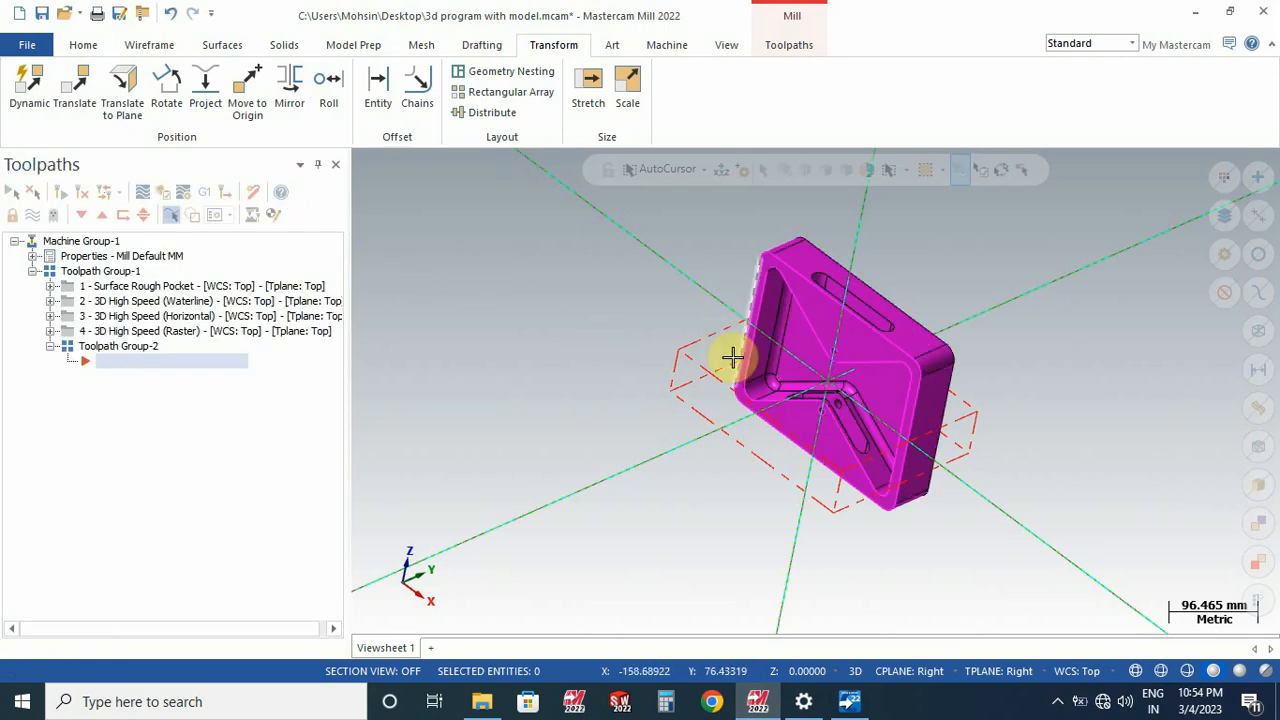
Step: Set the construction and tool planes back to Top and clear the transform colours from the rotated geometry
left_click(906, 670)
left_click(910, 478)
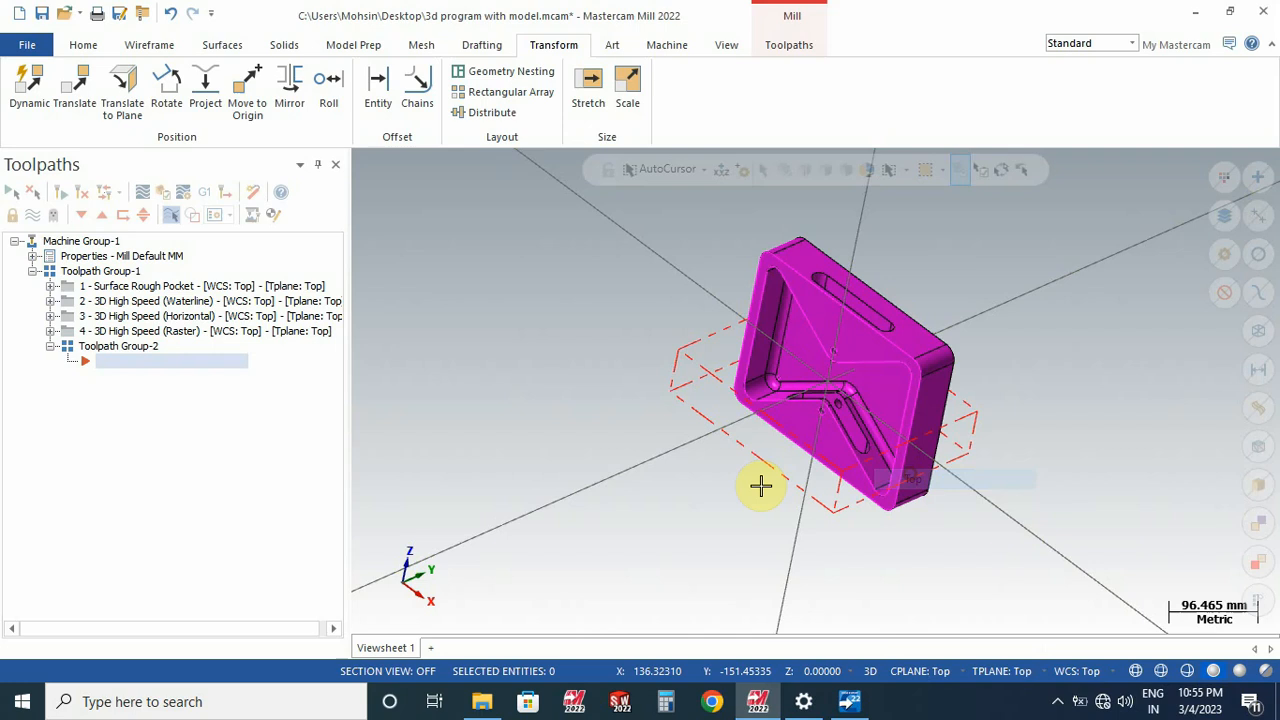
right_click(611, 322)
left_click(696, 293)
Step: Delete all wireframe entities on the visible level, including those referenced by operations, leaving only the solid
scroll(849, 295, "up", 7)
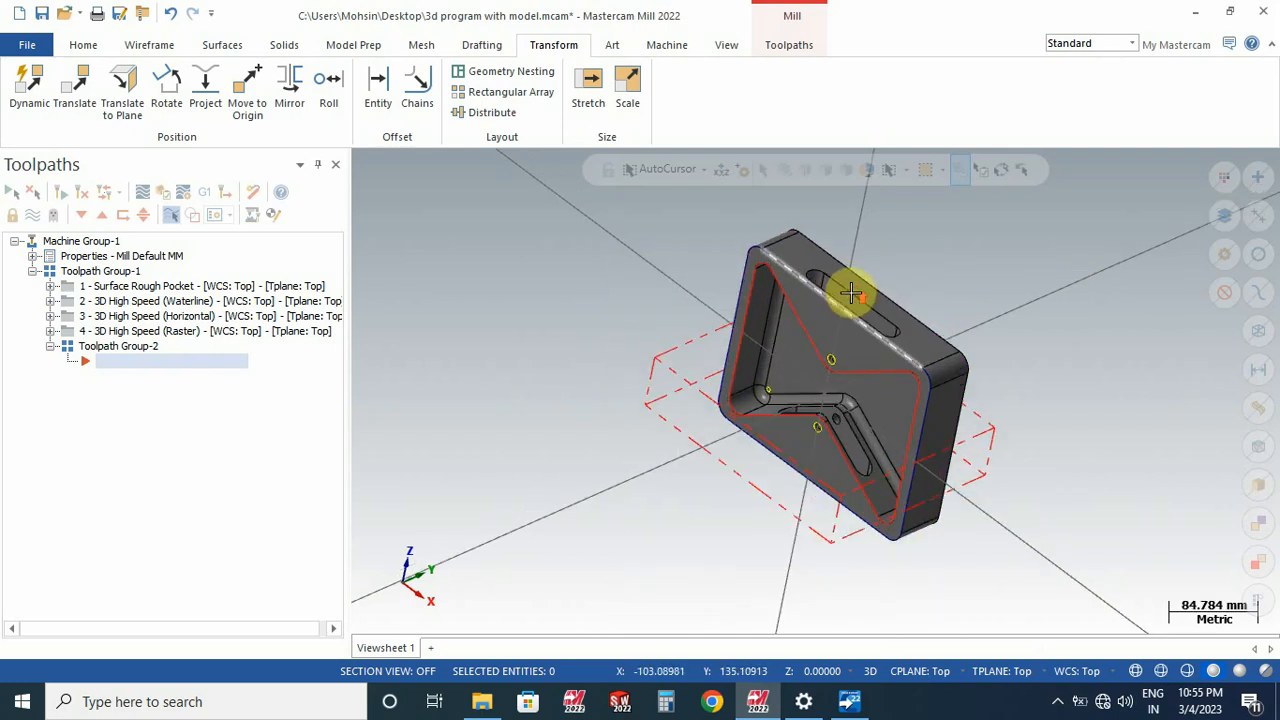
middle_click_drag(835, 330, 898, 335)
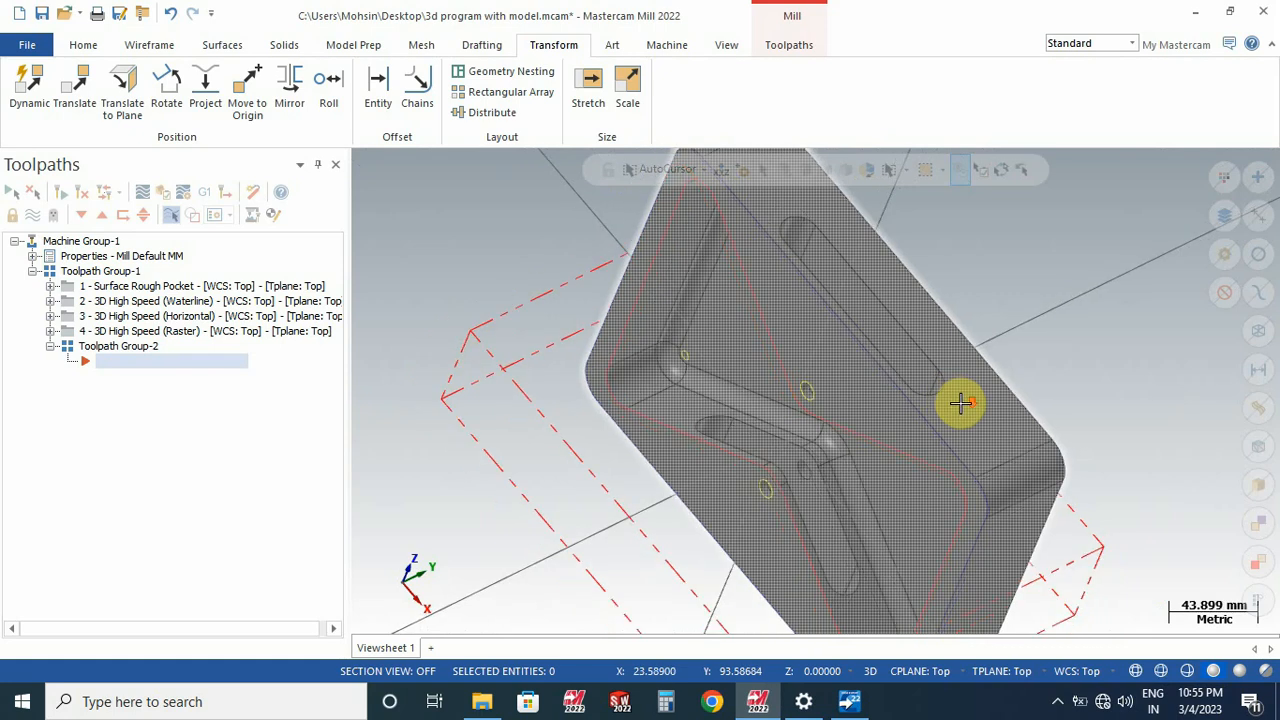
scroll(960, 403, "down", 3)
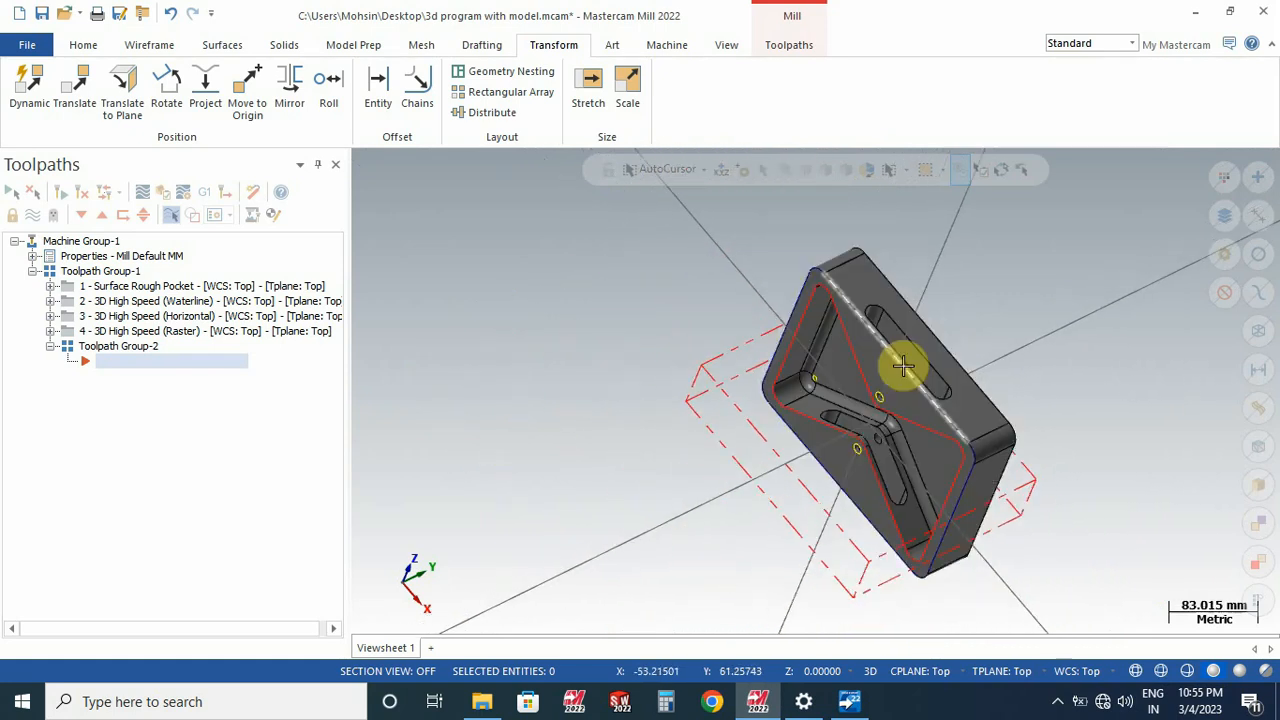
left_click(1255, 331)
key("Delete")
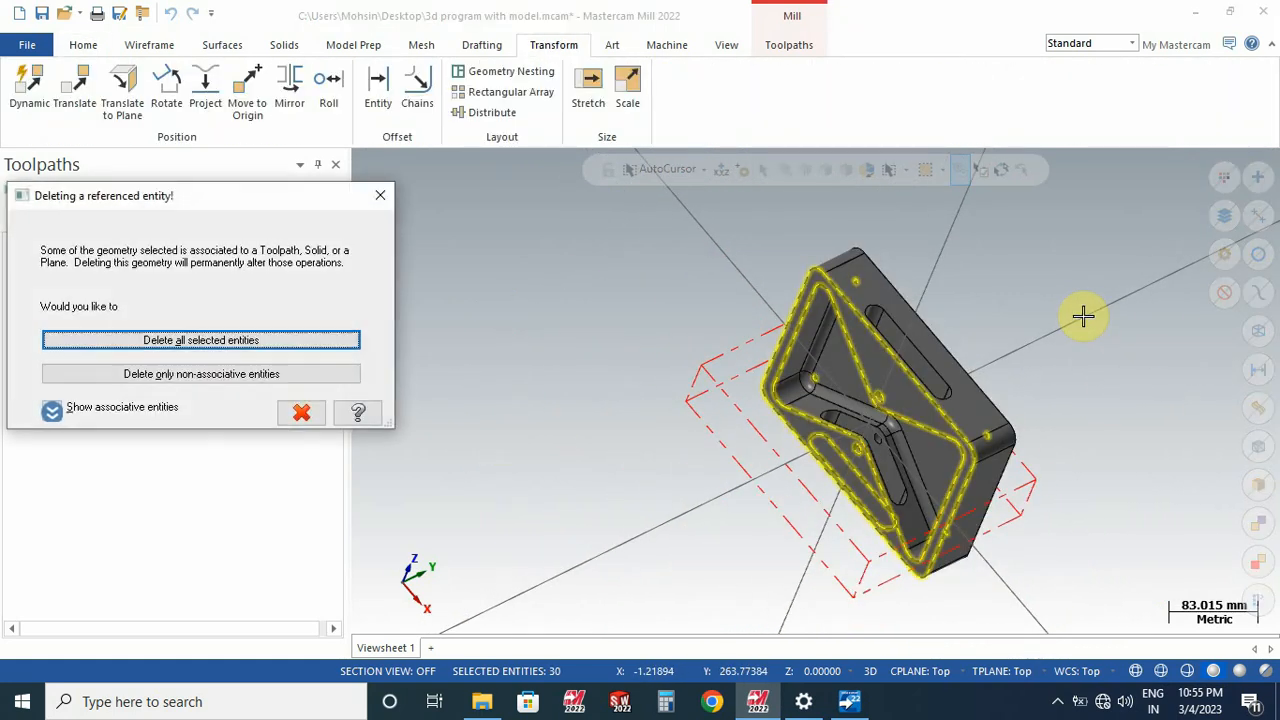
left_click(268, 341)
middle_click_drag(929, 369, 974, 271)
scroll(961, 289, "down", 2)
scroll(965, 281, "down", 1)
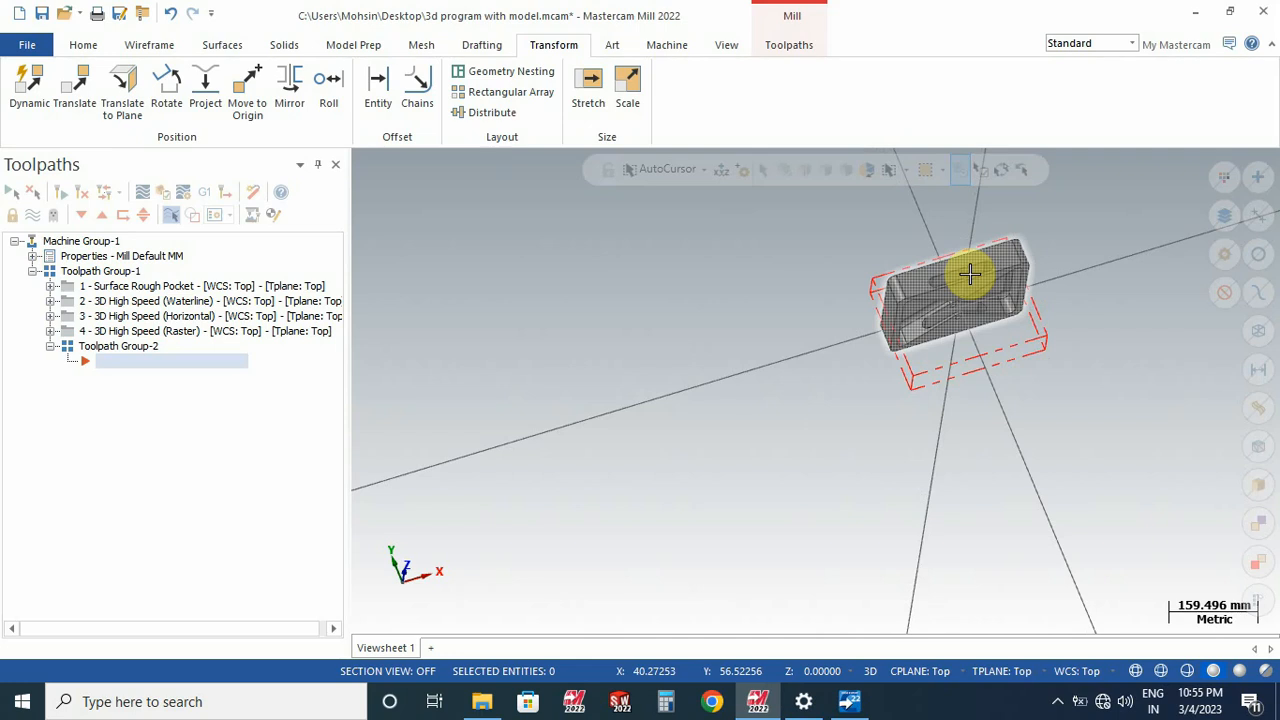
scroll(955, 265, "up", 6)
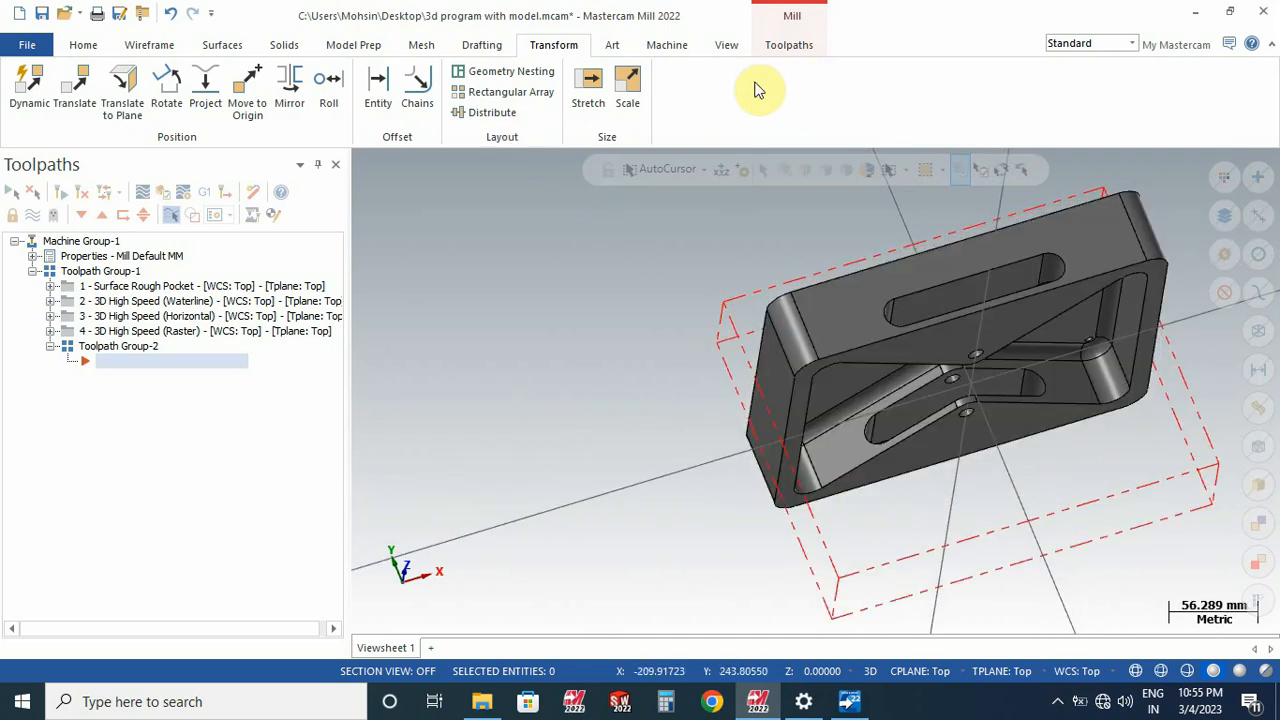
left_click(664, 46)
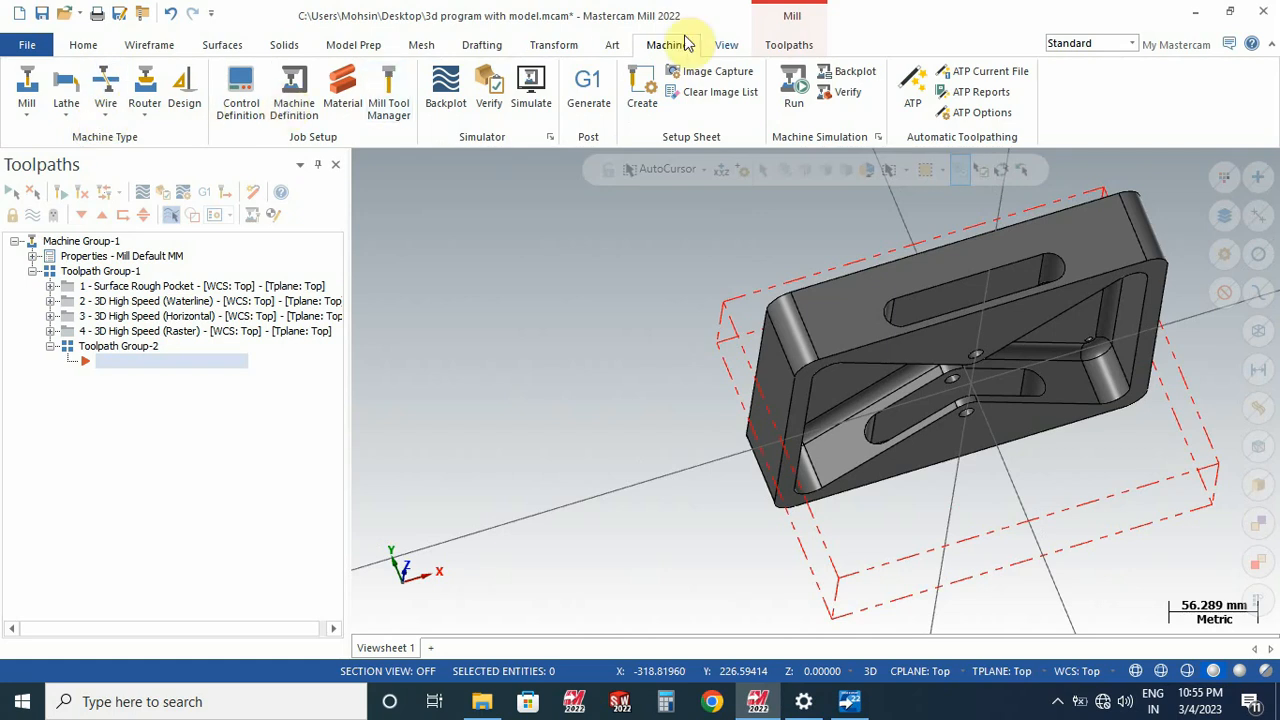
left_click(568, 48)
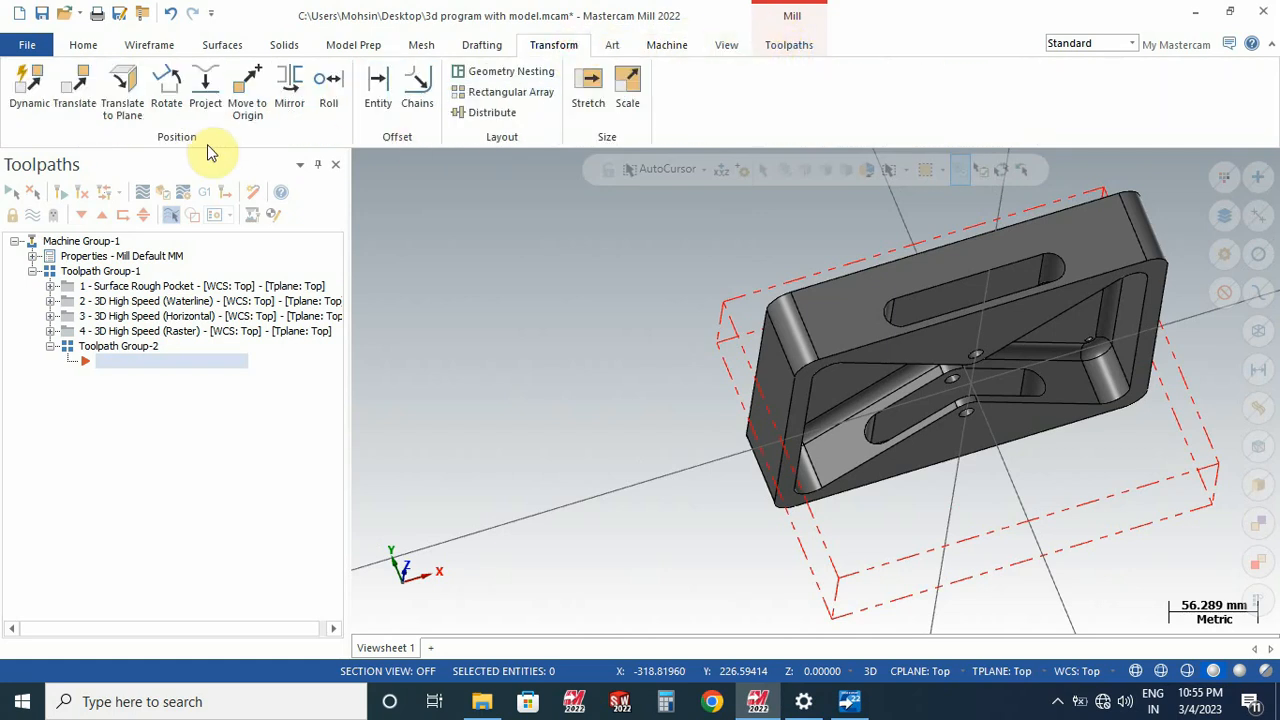
left_click(246, 92)
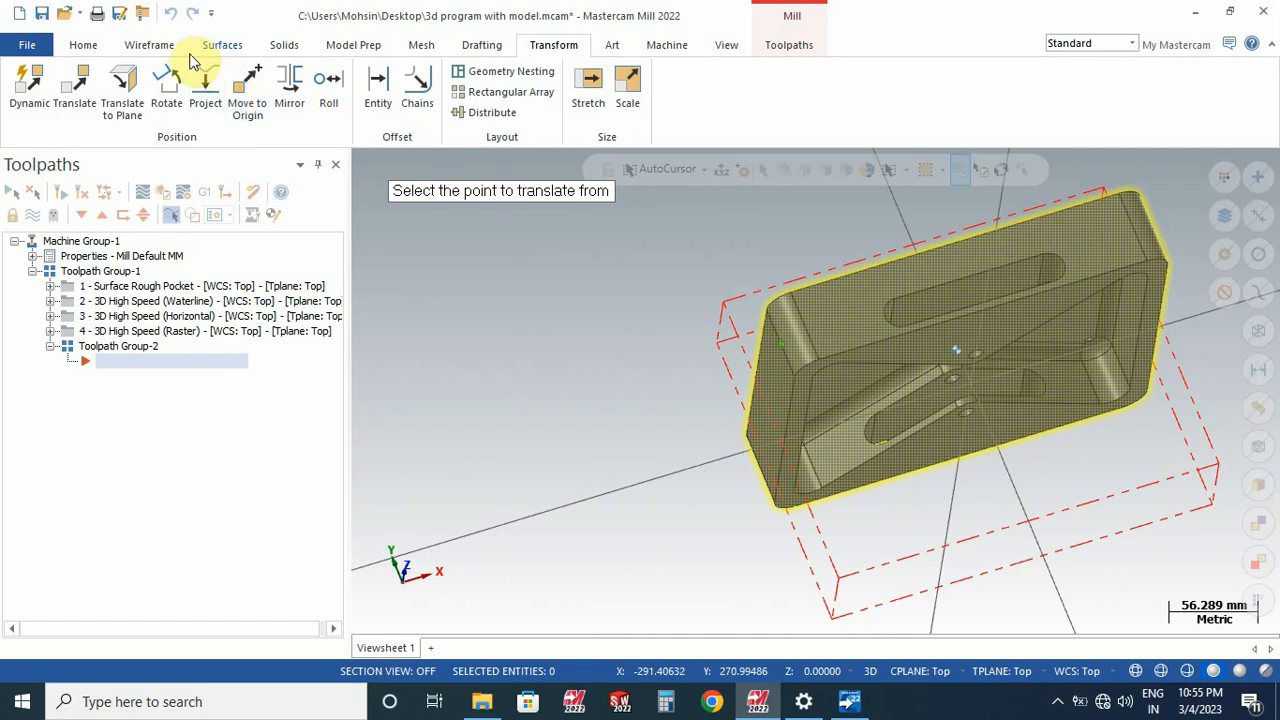
left_click(149, 45)
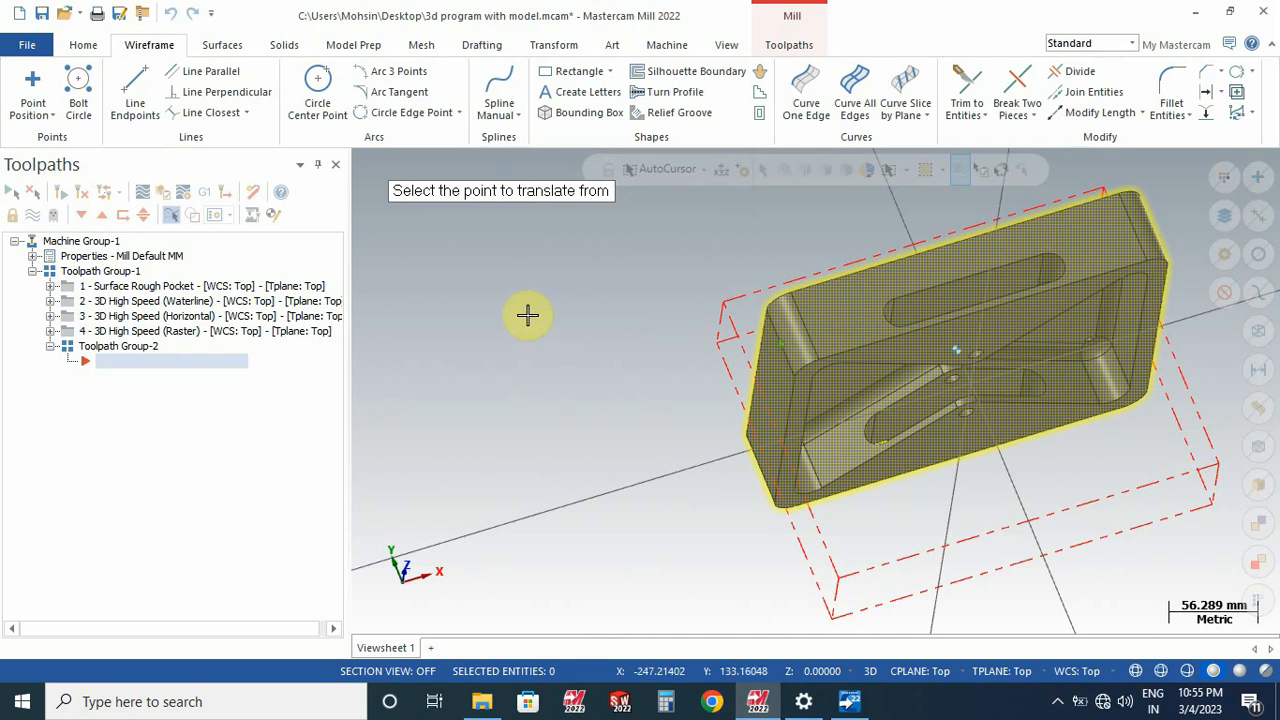
key("Escape")
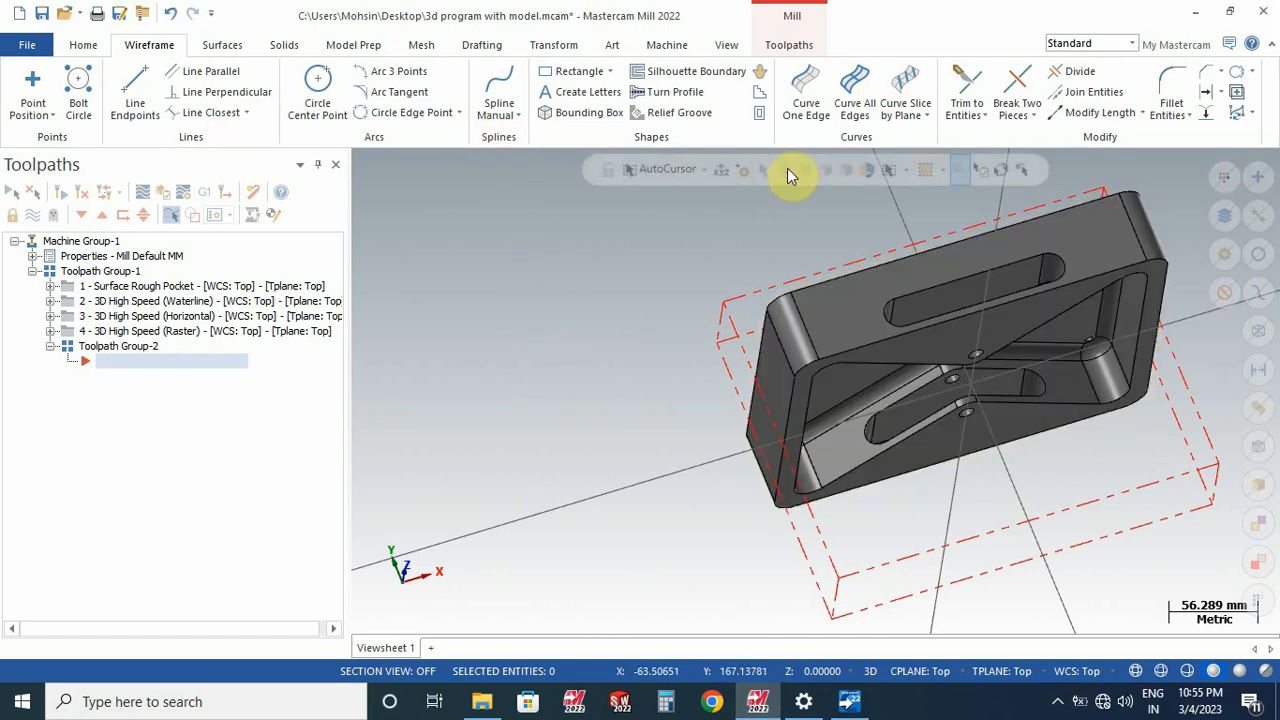
Step: Create a rectangular bounding box around the rotated solid, keeping its calculated size
left_click(574, 112)
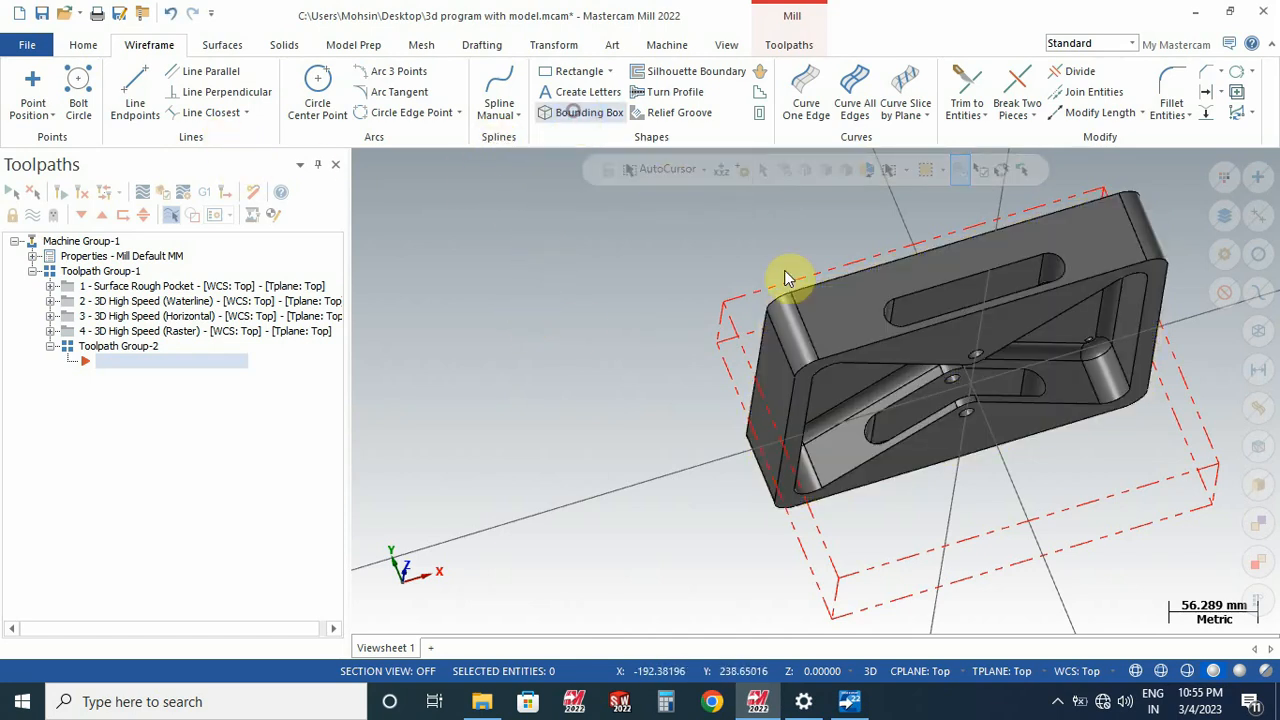
scroll(980, 420, "down", 2)
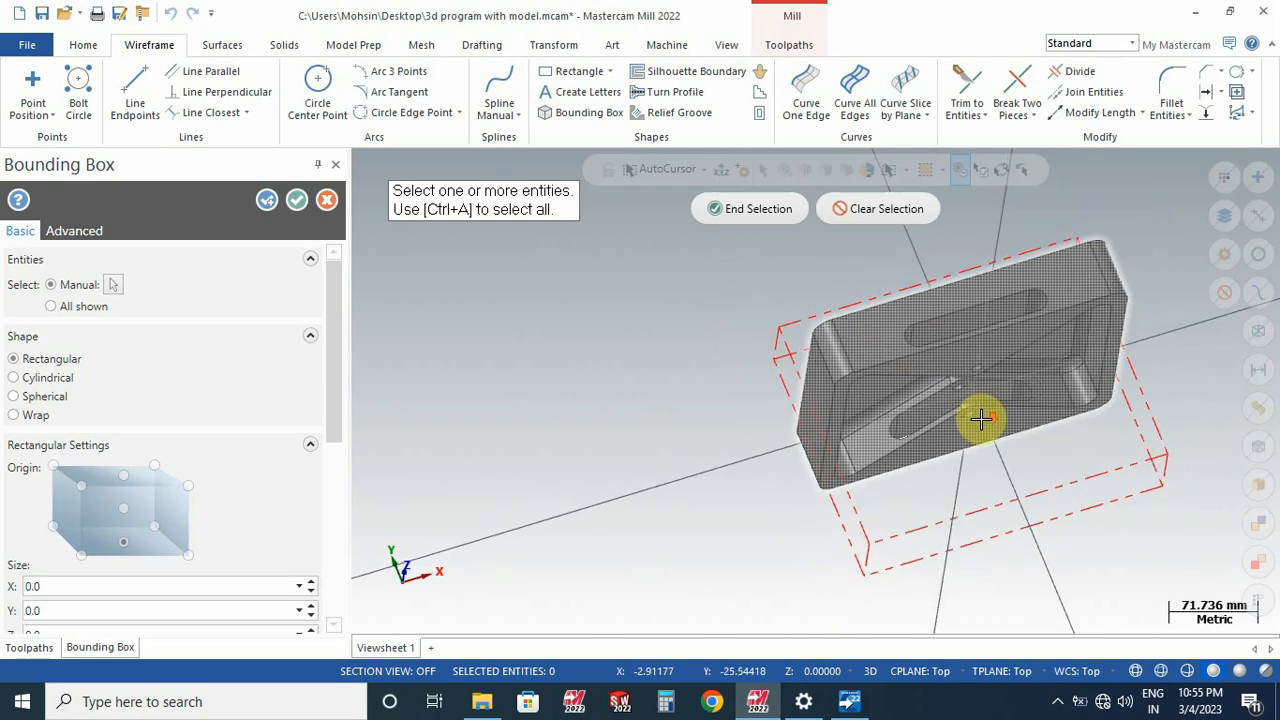
left_click(980, 420)
left_click(758, 209)
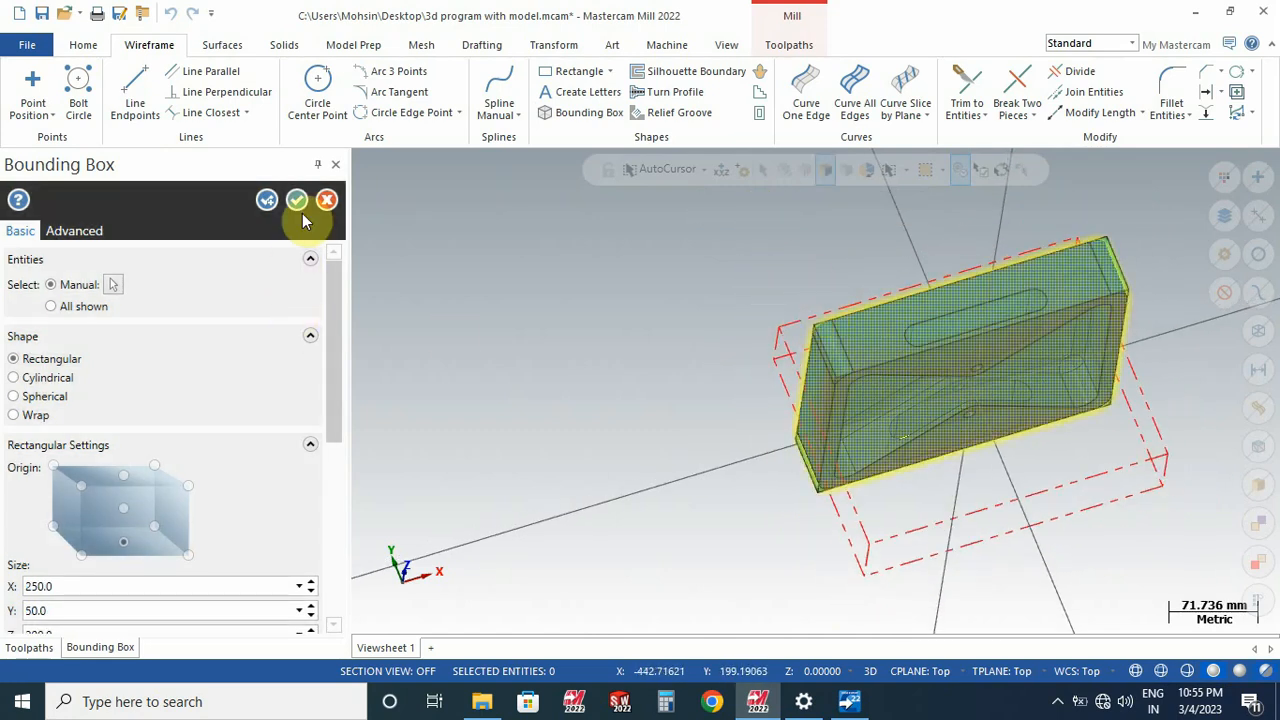
left_click(297, 200)
scroll(829, 297, "up", 5)
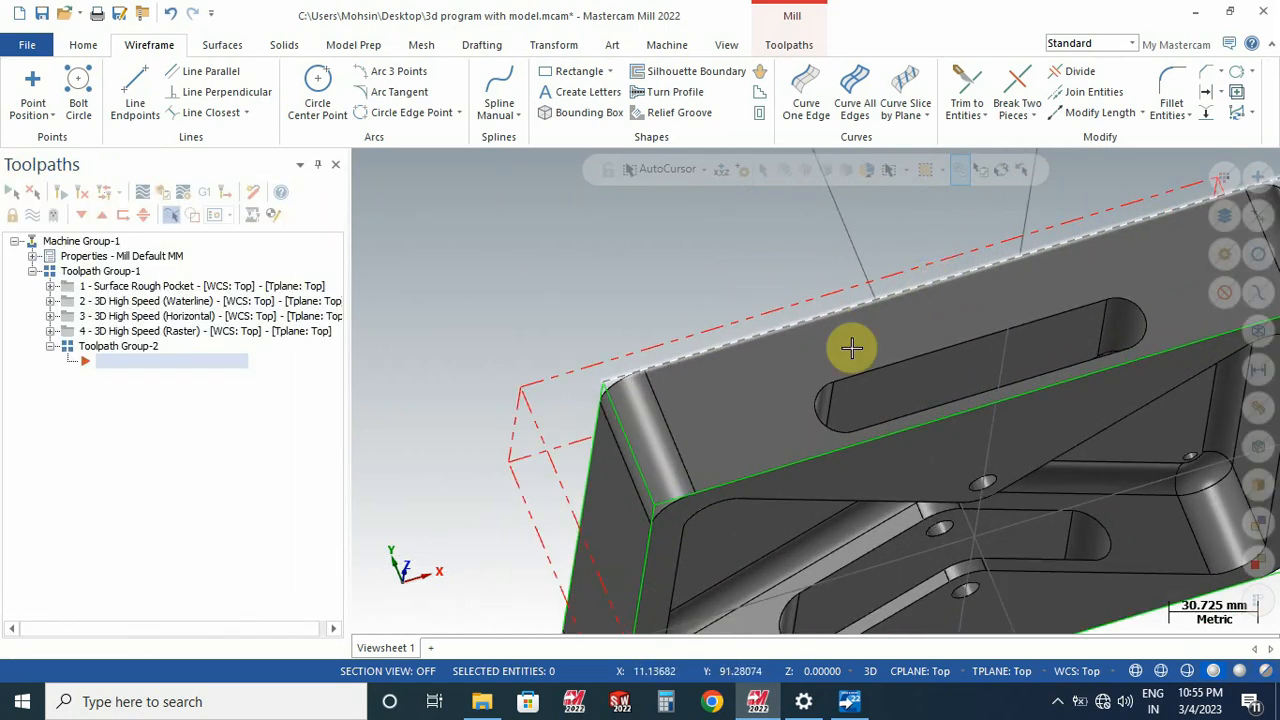
Step: Try to move the visible geometry to the origin from the midpoint of the bounding box's upper back edge
left_click(553, 45)
left_click(247, 88)
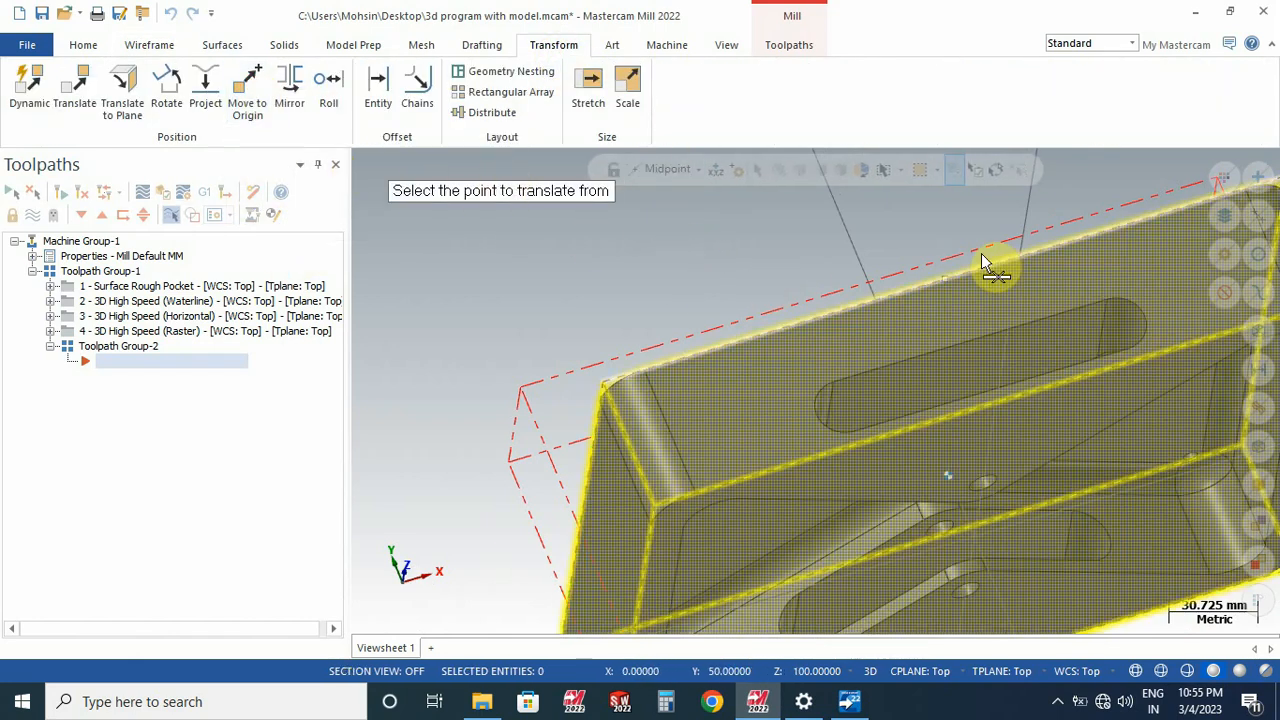
scroll(616, 390, "up", 8)
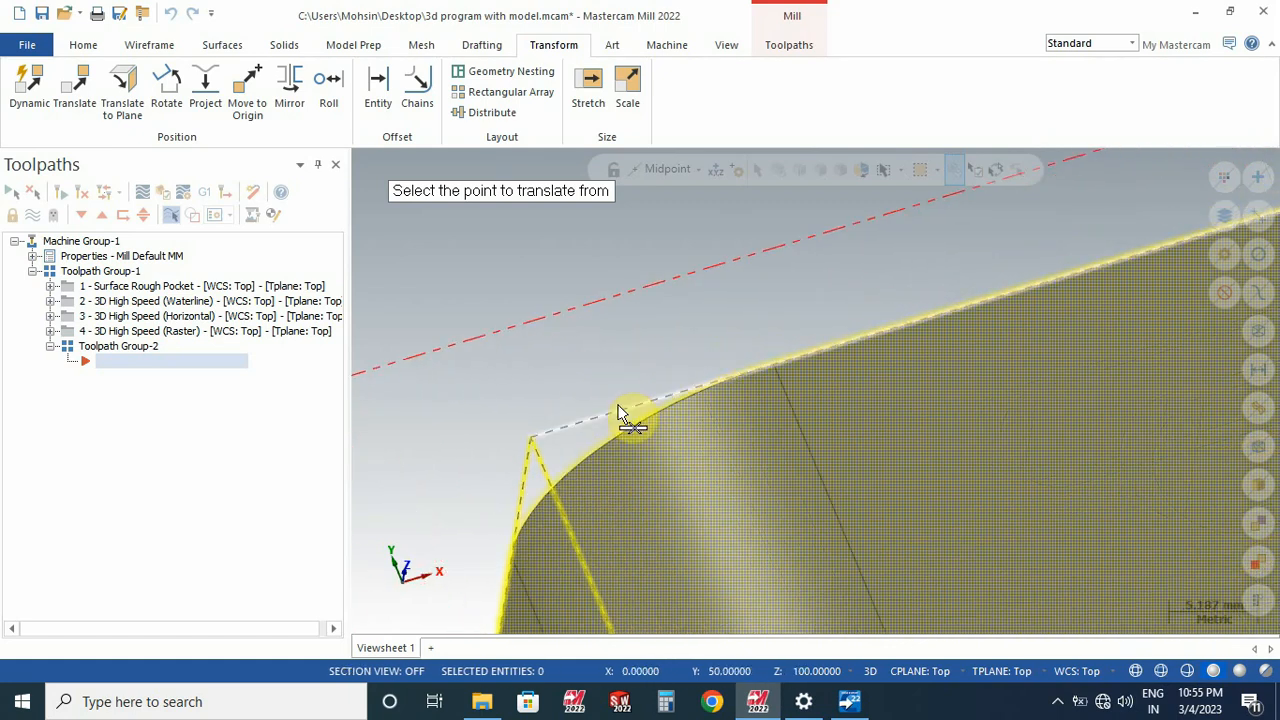
left_click(616, 403)
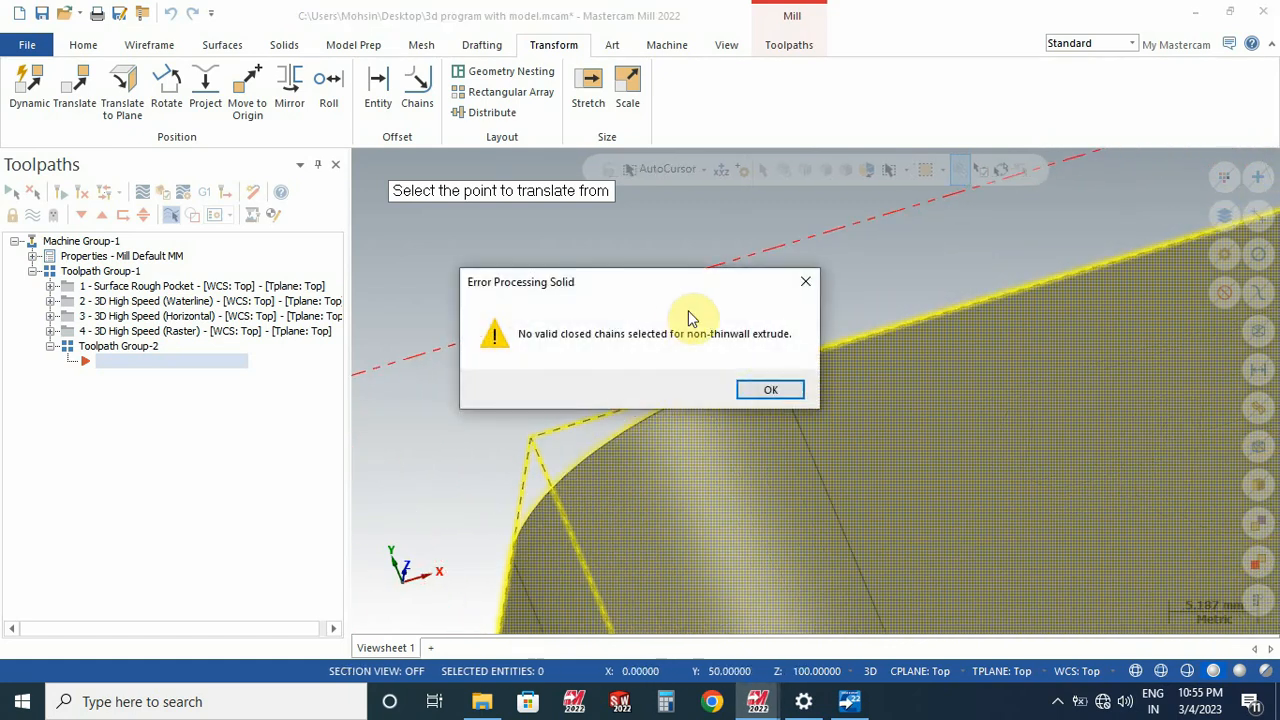
left_click(771, 391)
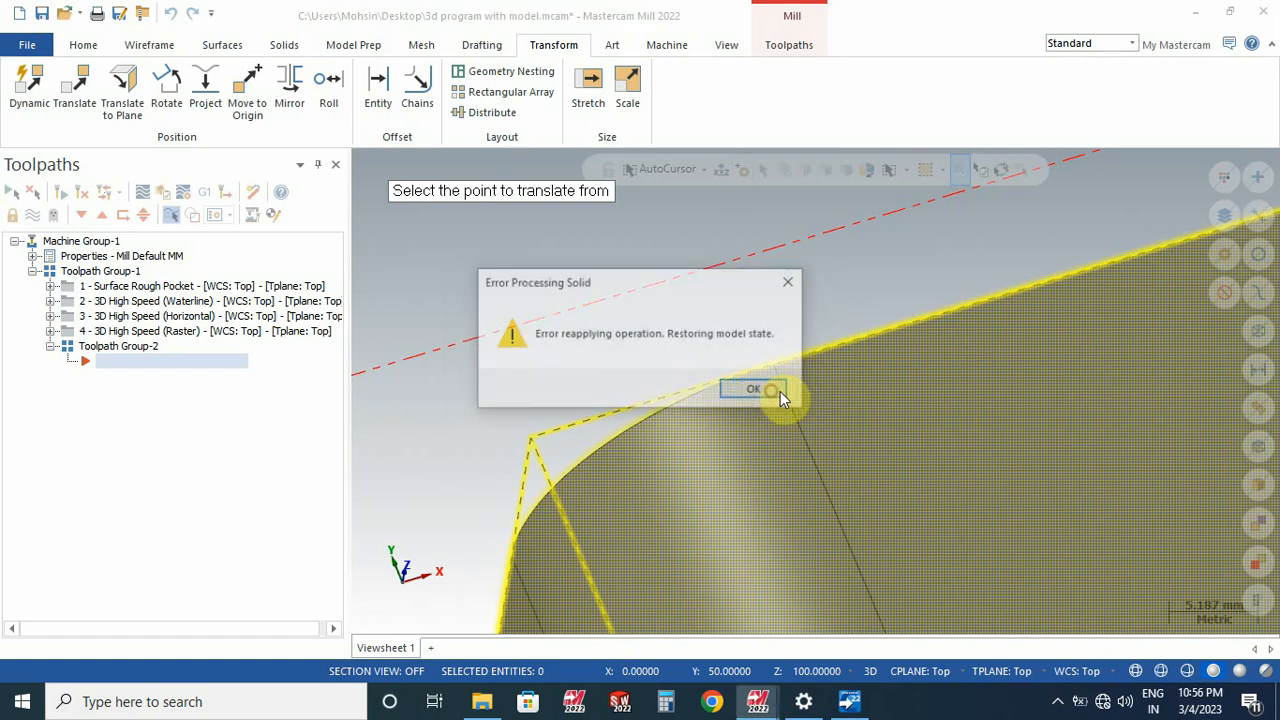
left_click(774, 386)
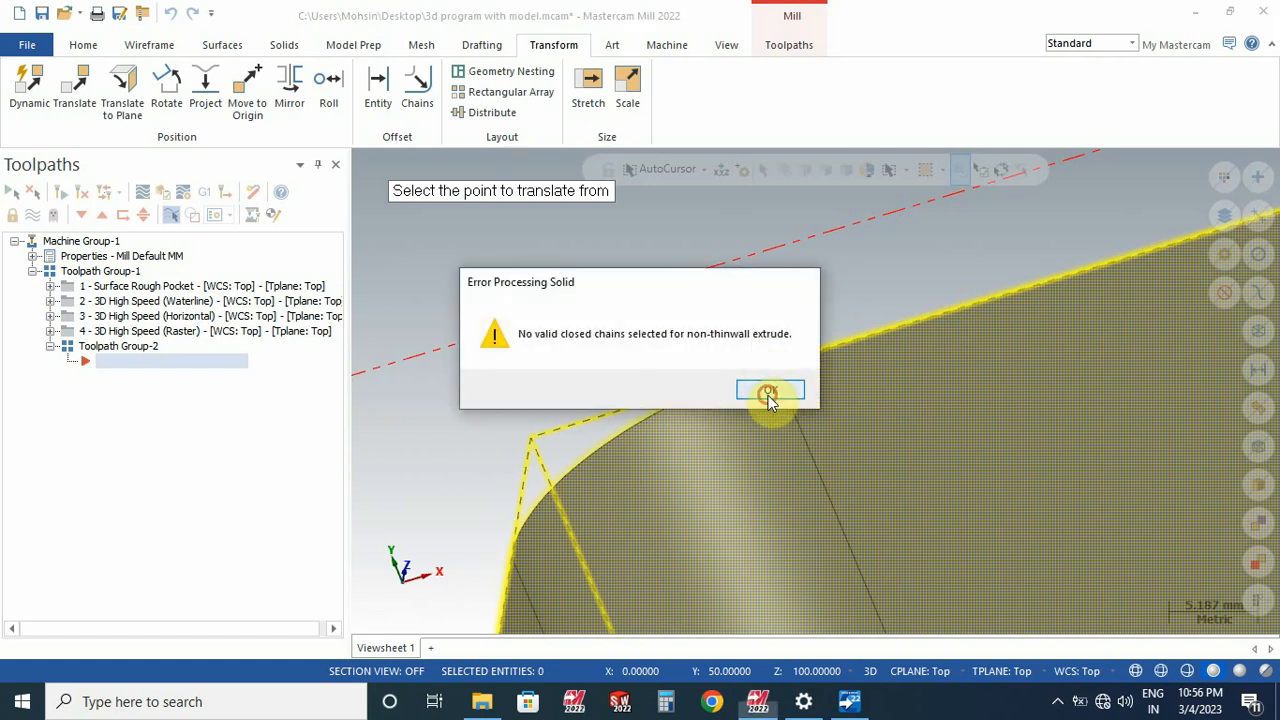
left_click(768, 394)
left_click(764, 388)
scroll(629, 294, "down", 10)
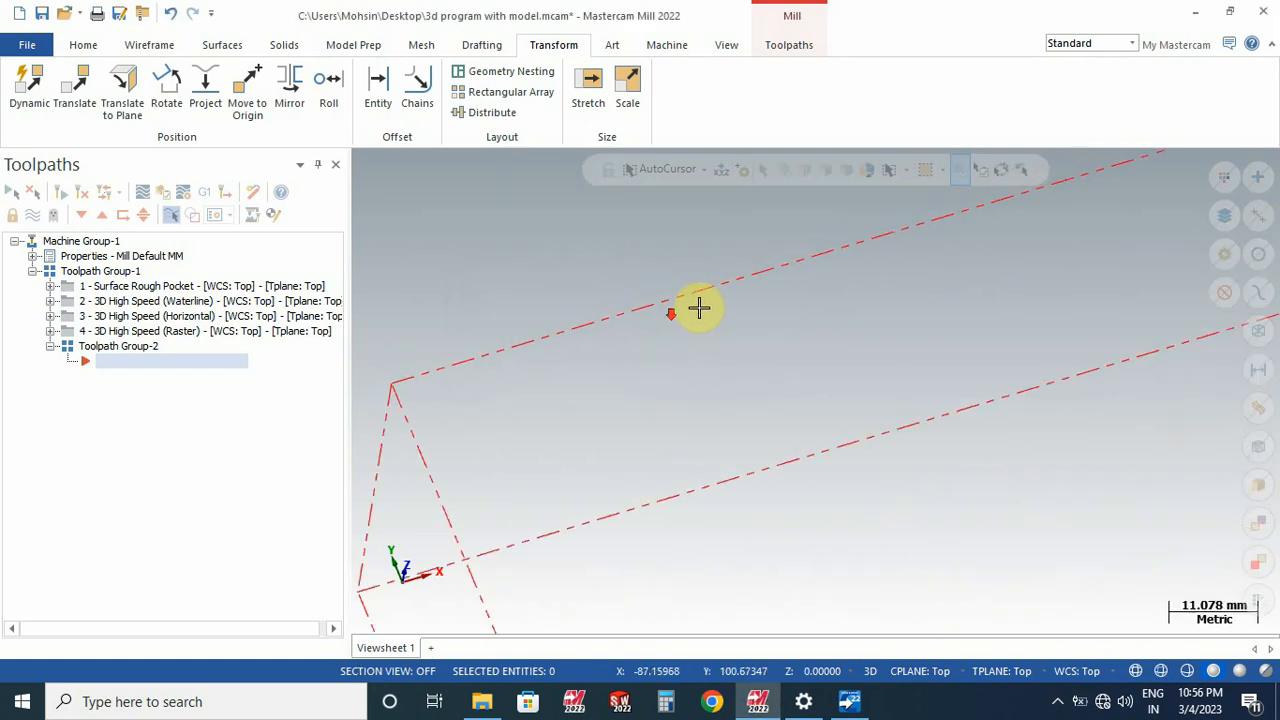
scroll(748, 326, "down", 1)
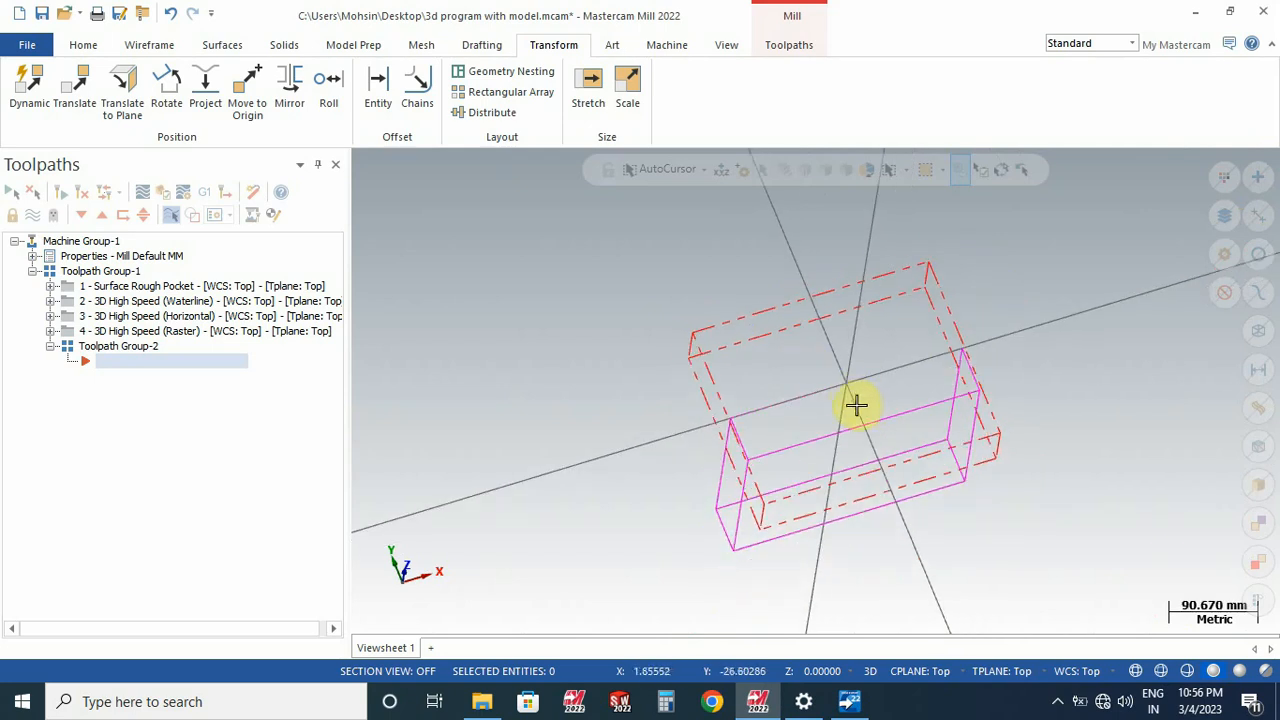
middle_click_drag(857, 406, 800, 380)
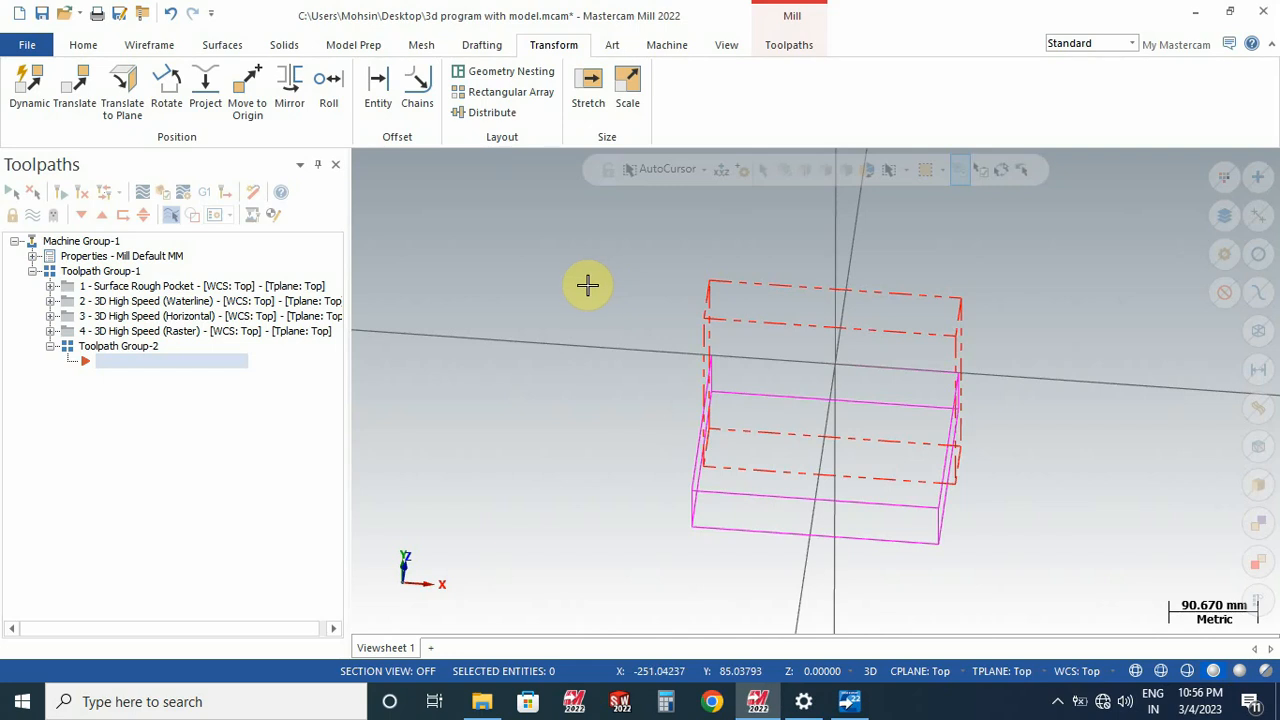
Step: Undo the move to origin and the bounding box, dismissing the solid processing errors
key("ctrl+z")
left_click(780, 390)
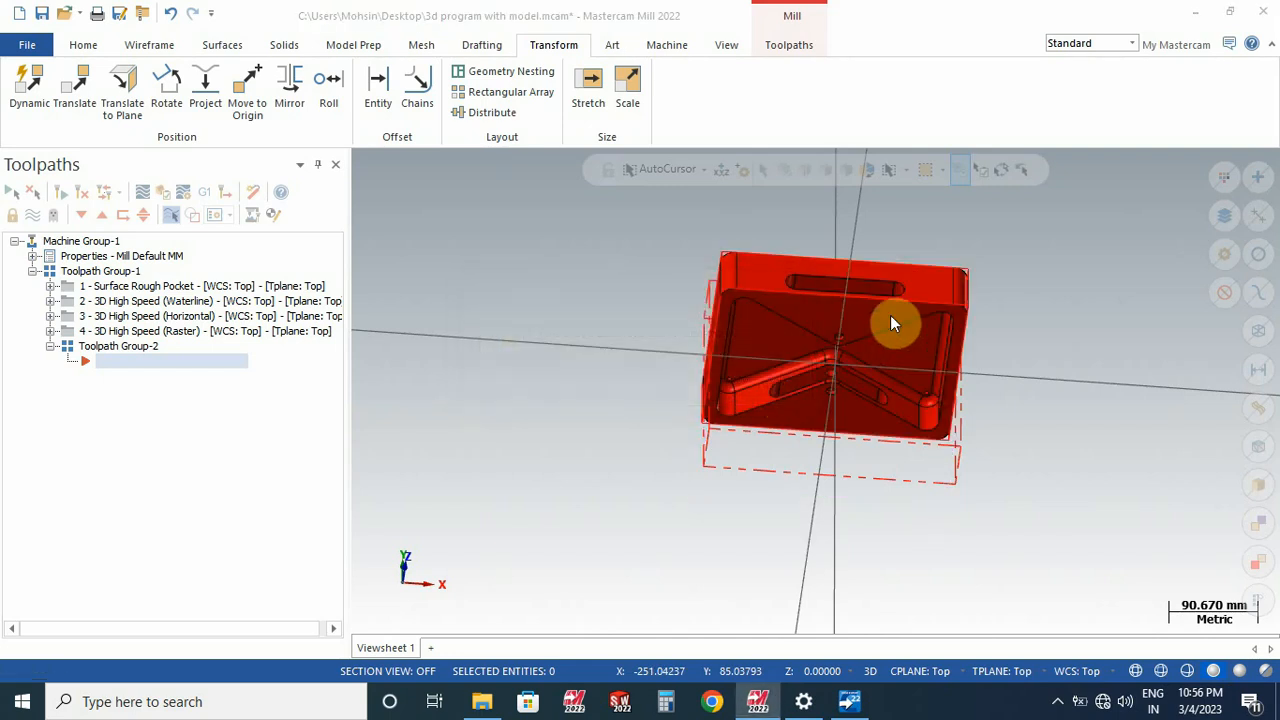
left_click(760, 392)
middle_click_drag(769, 391, 520, 175)
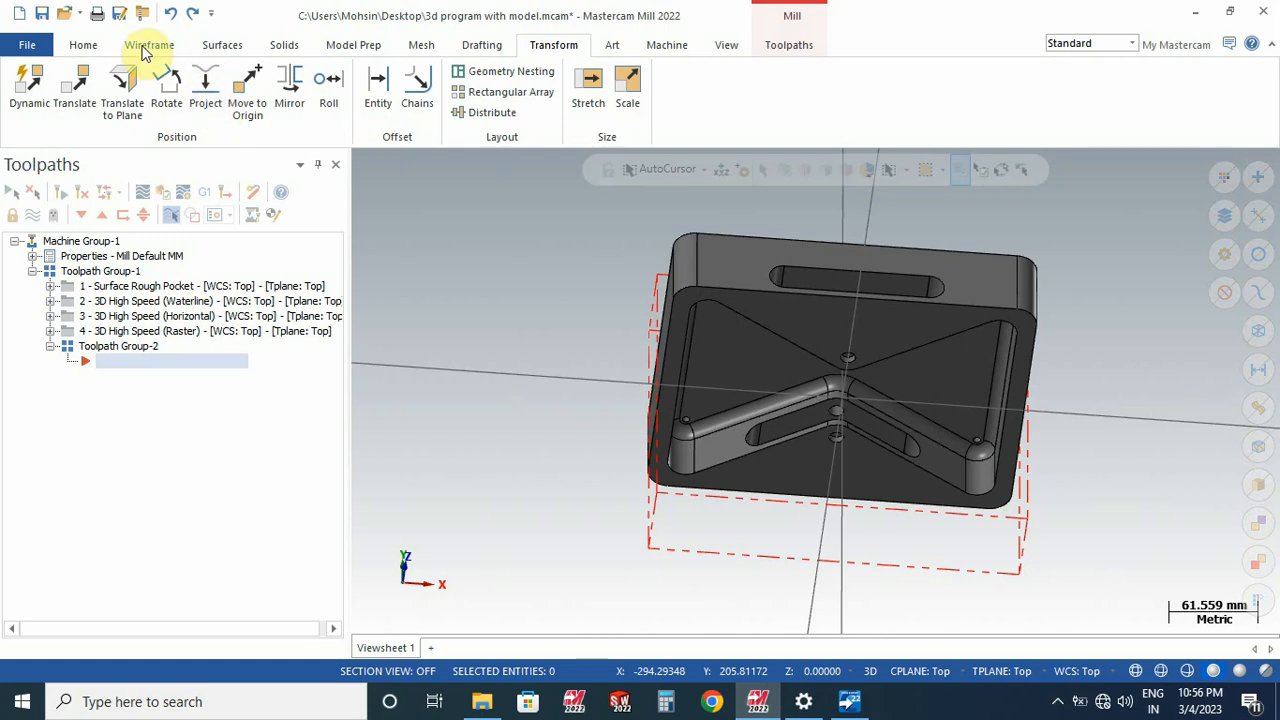
Step: Try to move the solid to the origin from the midpoint of the slotted face's upper edge
left_click(247, 92)
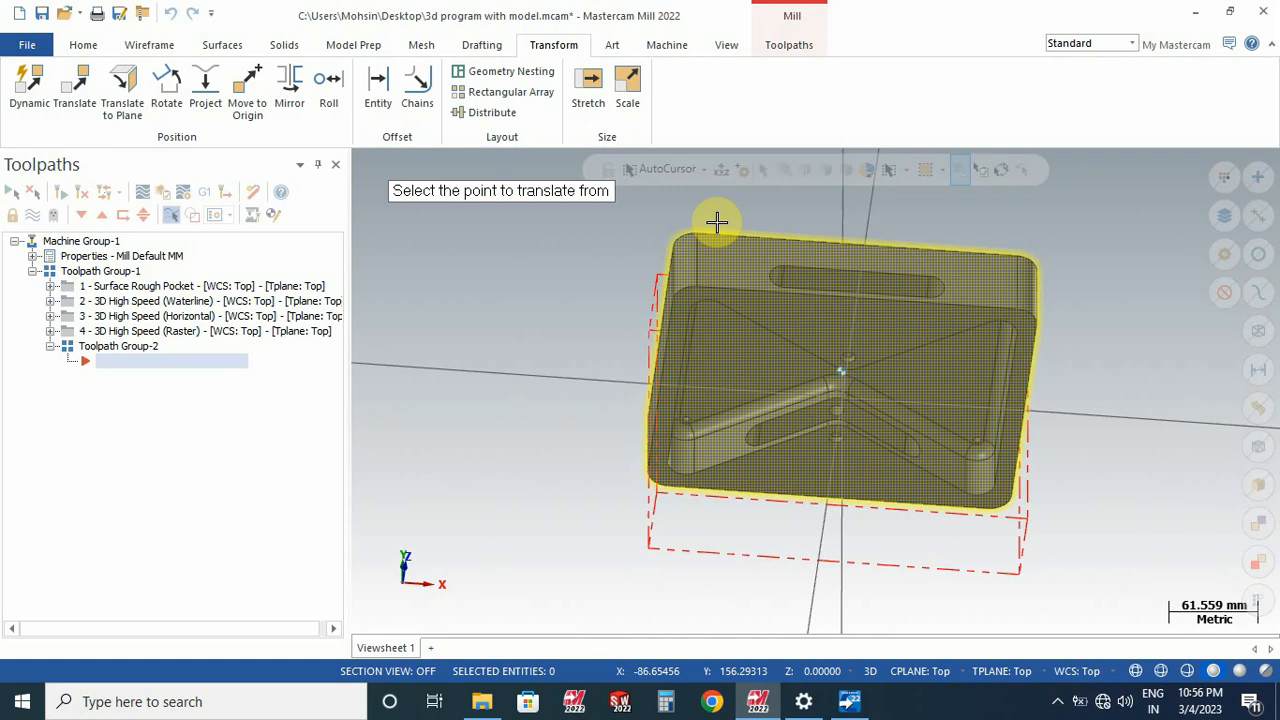
left_click(856, 250)
left_click(786, 391)
left_click(780, 390)
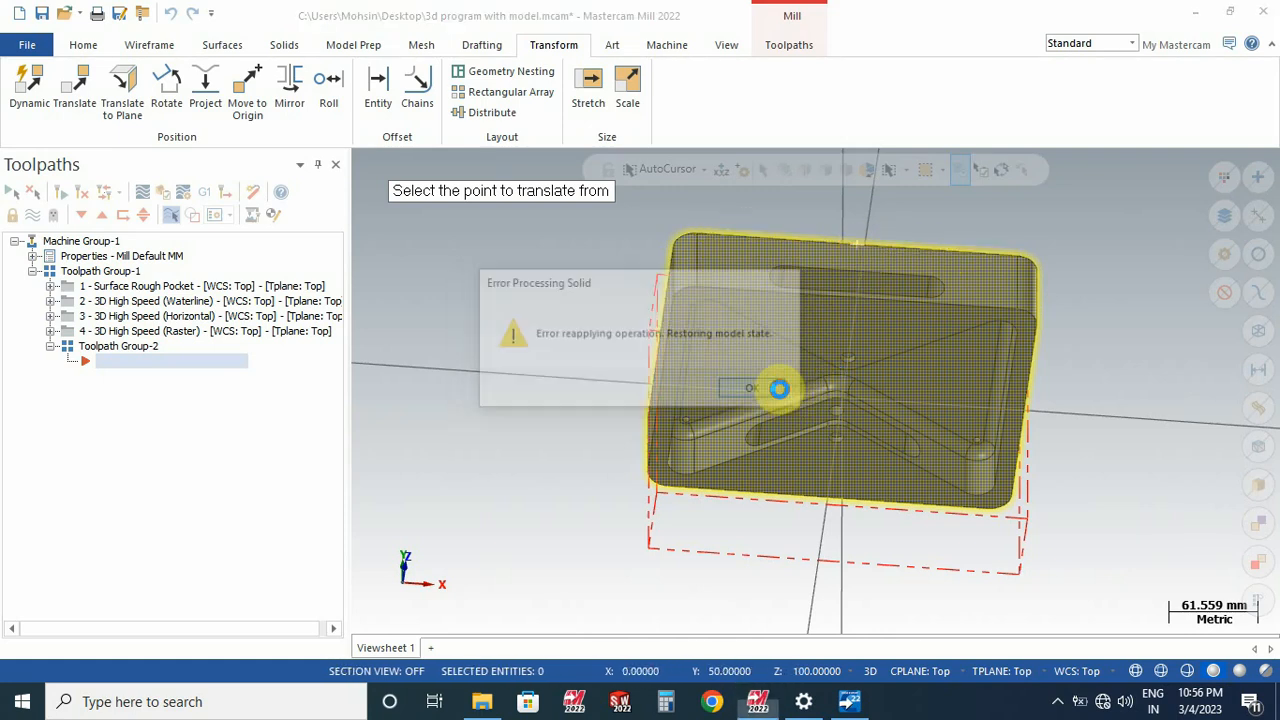
left_click(774, 389)
left_click(757, 390)
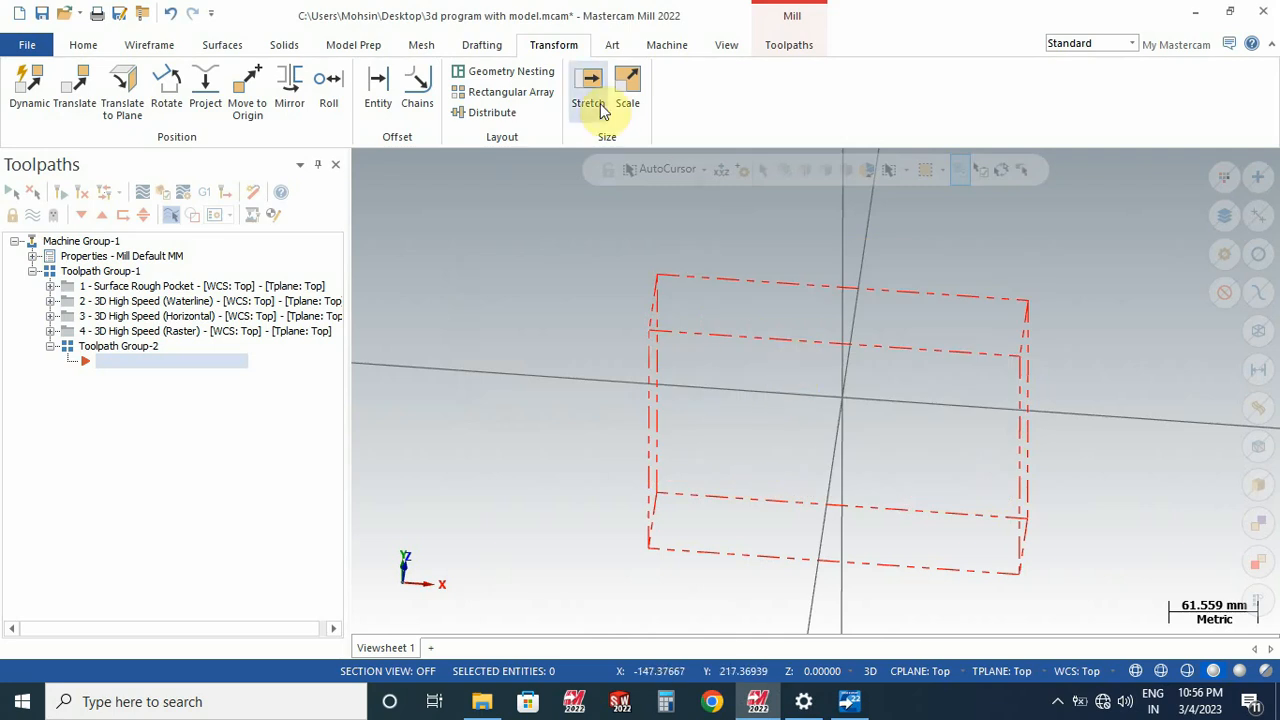
Step: Undo the move and the wireframe deletion, dismissing the solid processing errors
left_click(585, 228)
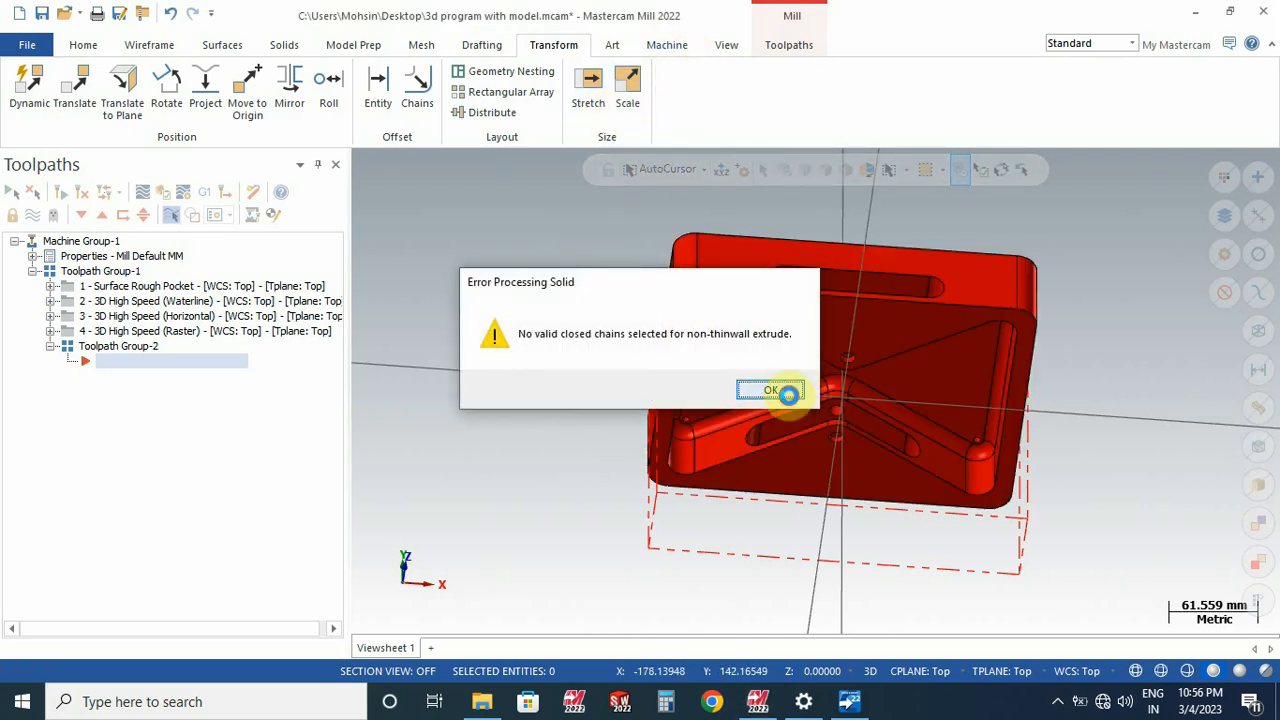
left_click(770, 390)
left_click(772, 390)
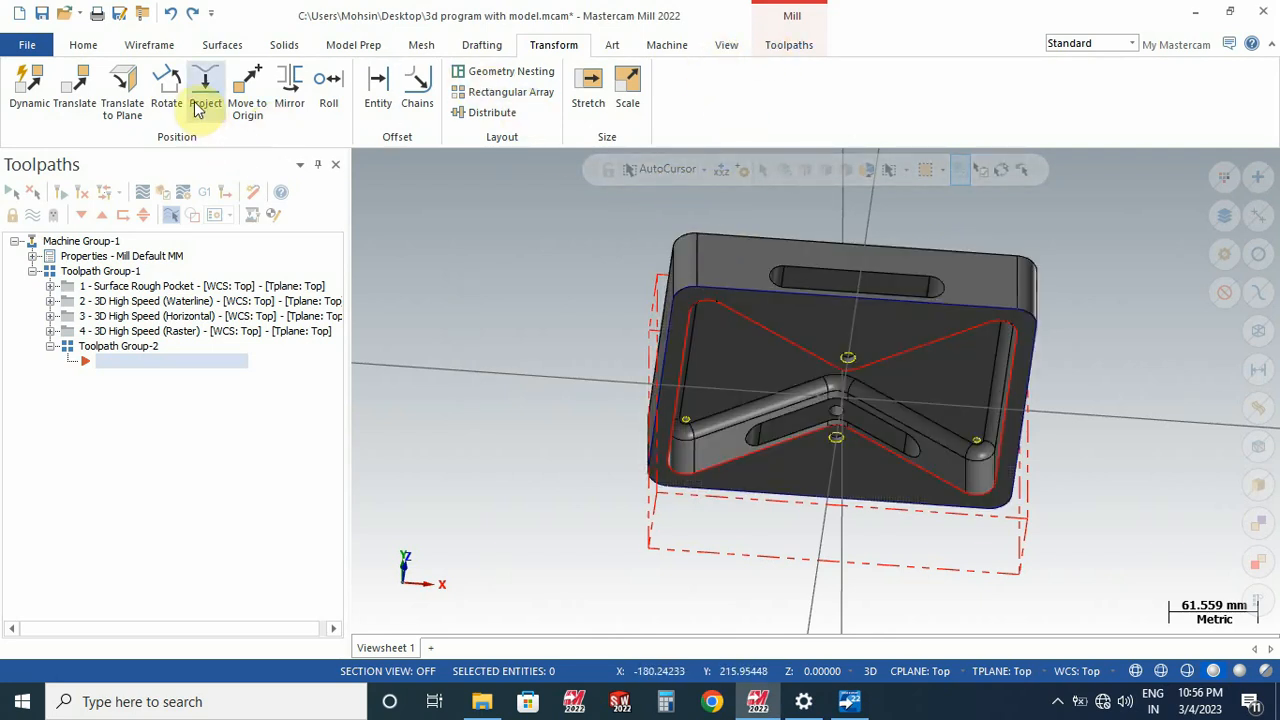
Step: Move the solid and its wireframe to the origin from the midpoint of the slotted face's upper edge, and clear the transform colors
left_click(247, 110)
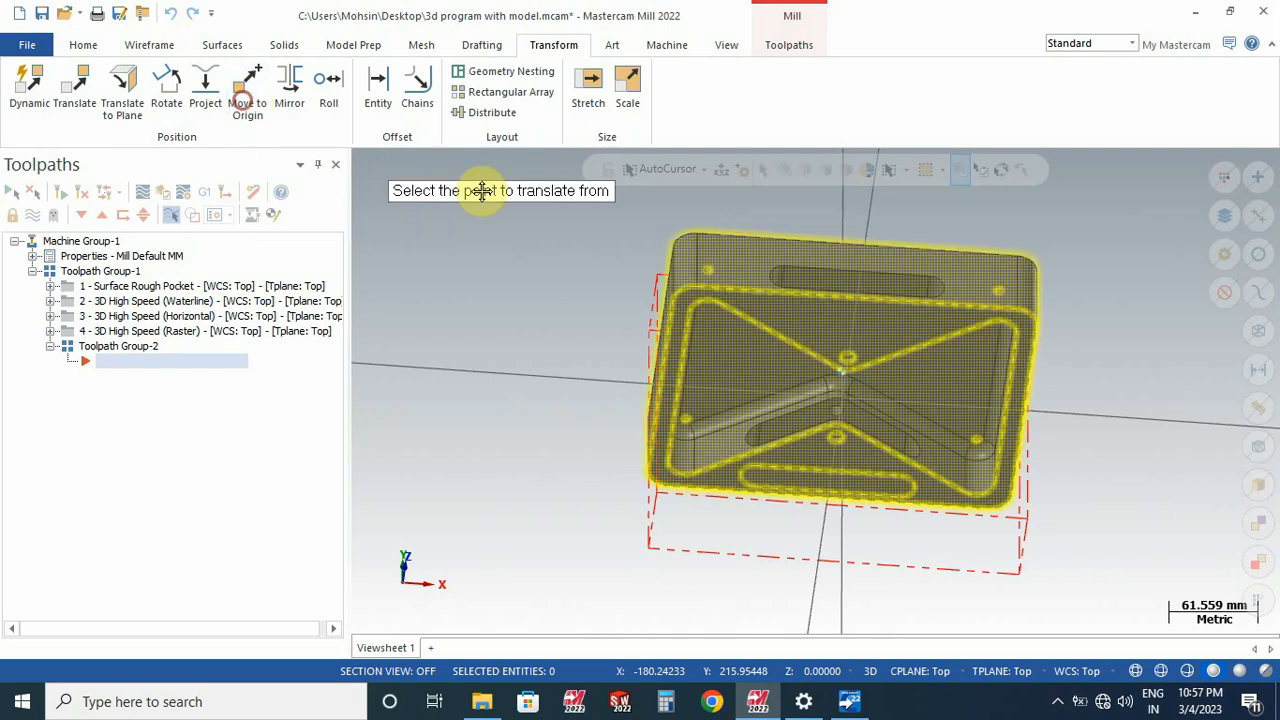
left_click(859, 247)
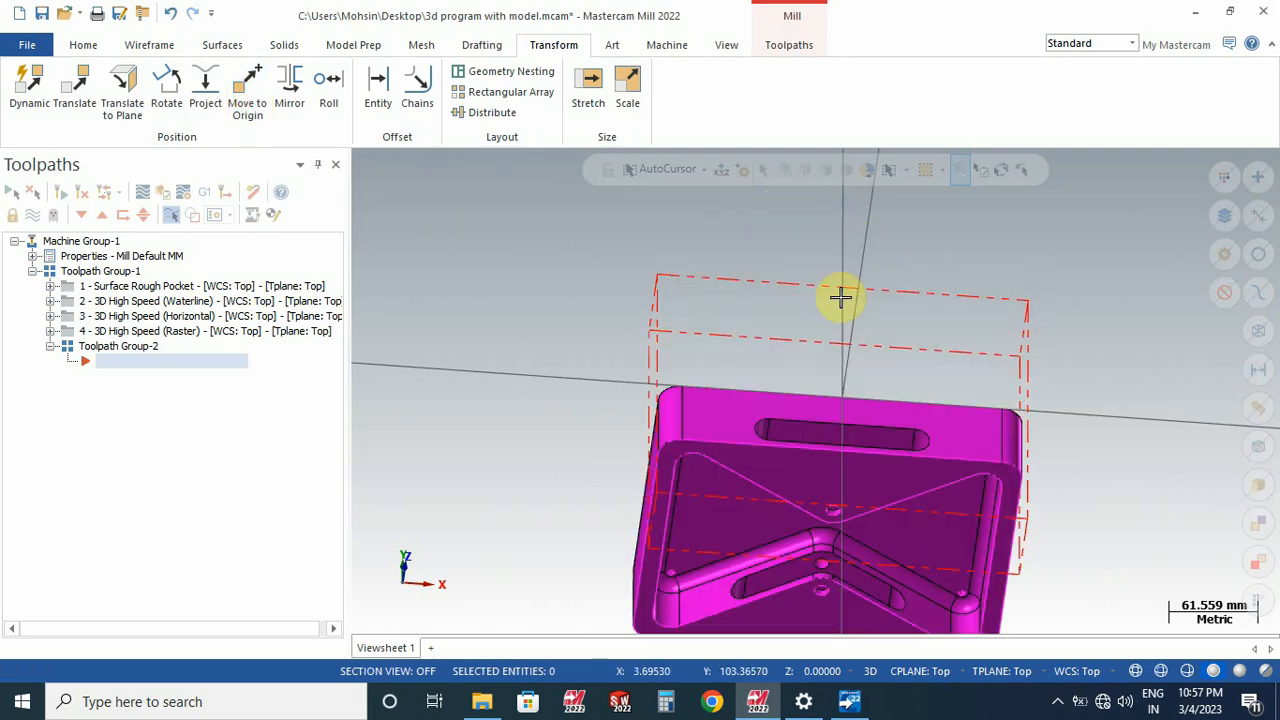
scroll(754, 300, "down", 4)
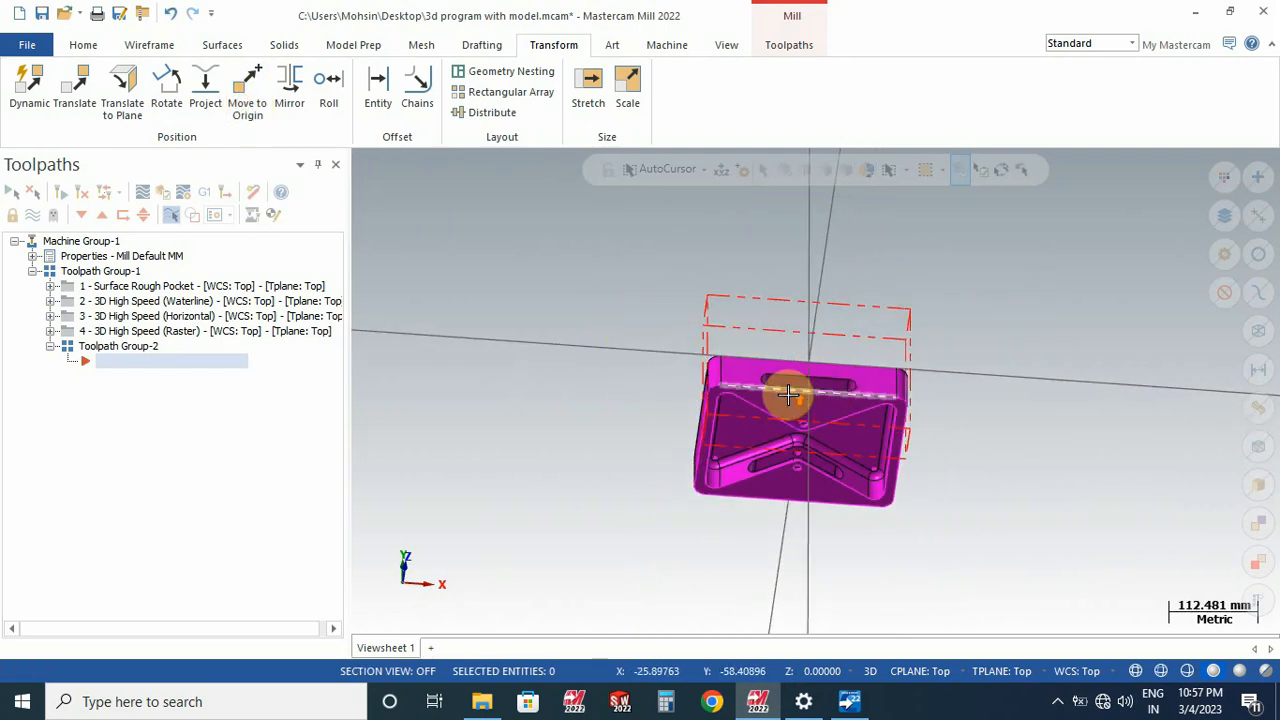
scroll(780, 392, "up", 3)
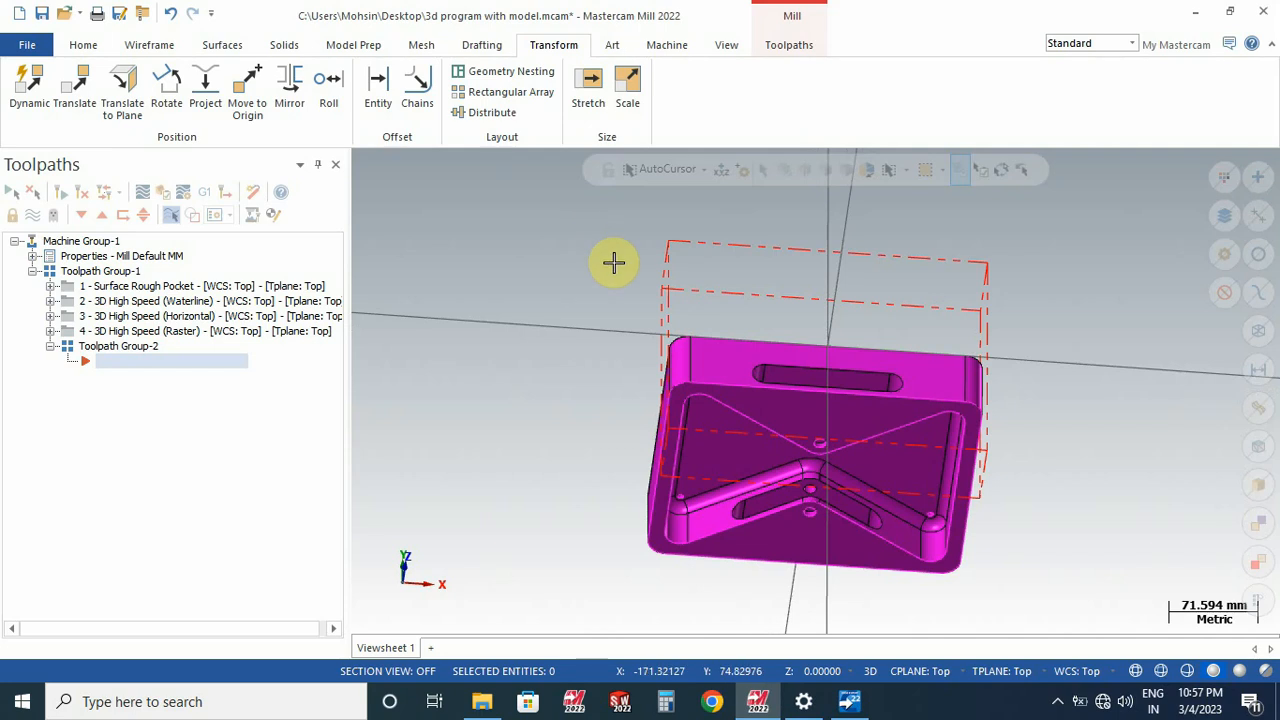
right_click(630, 213)
left_click(714, 180)
Step: Switch to the top view and check a point on the slotted face with Analyze Dynamic
scroll(822, 360, "up", 5)
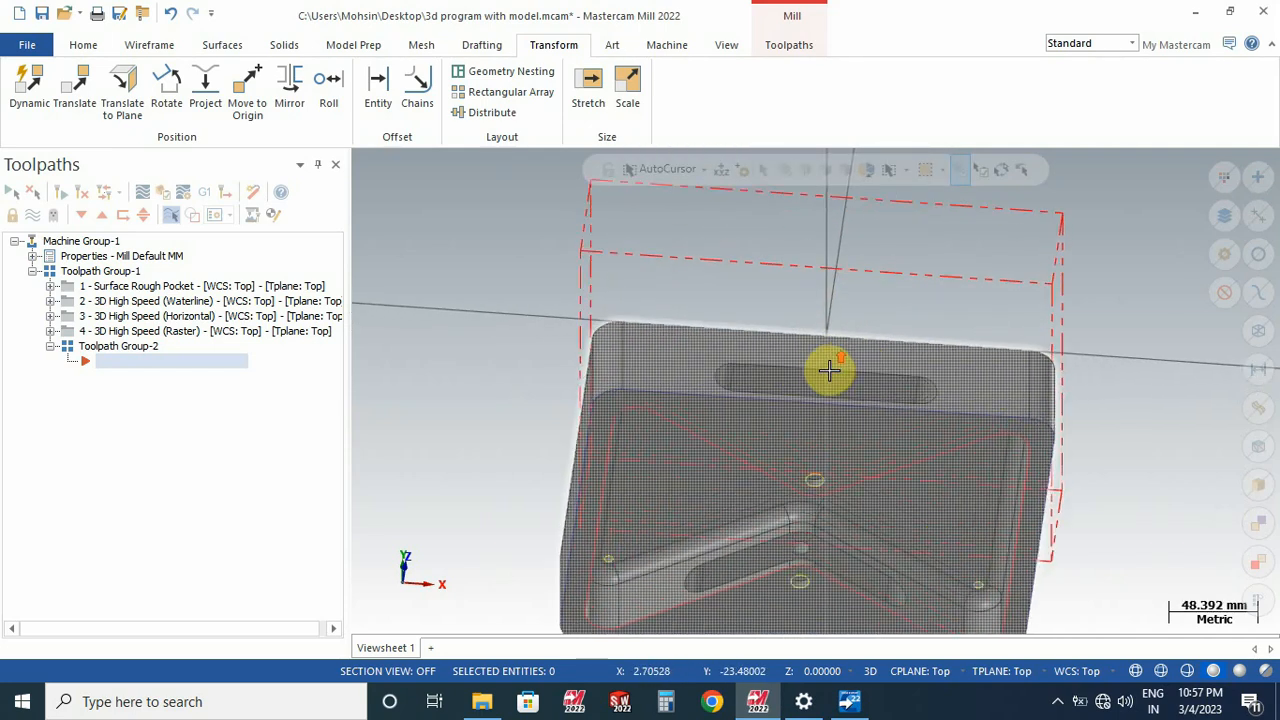
right_click(664, 235)
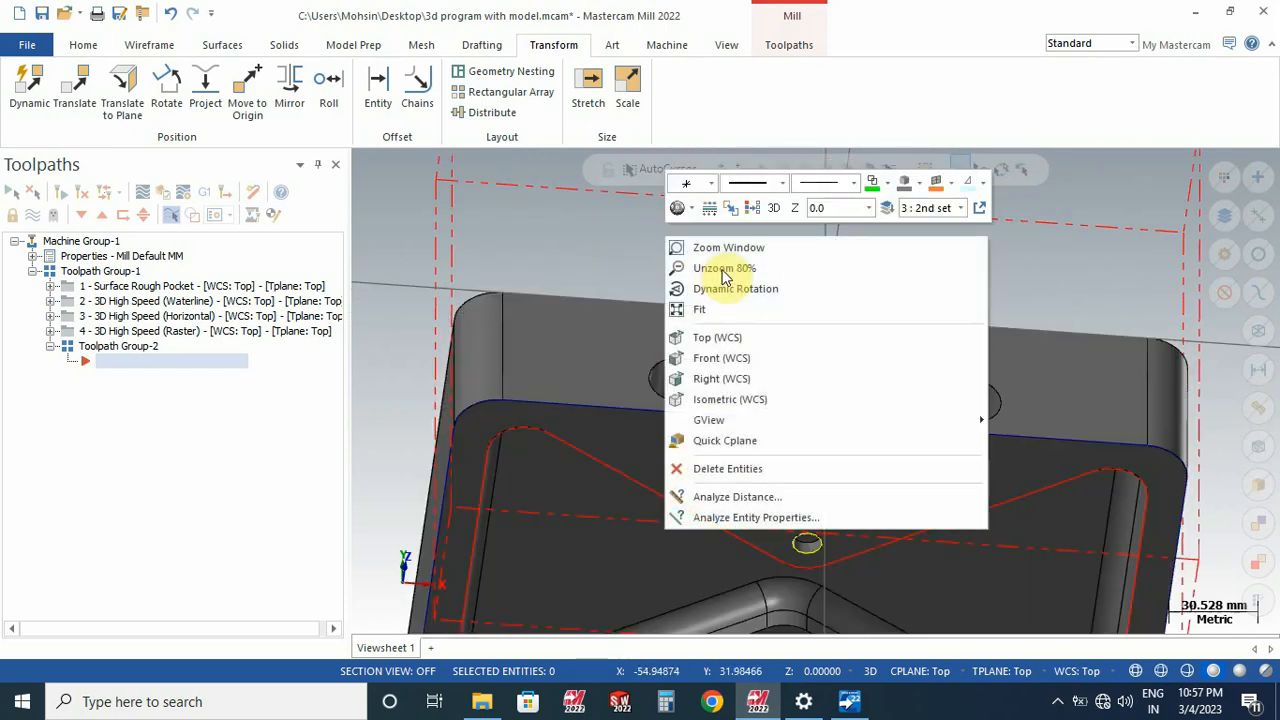
left_click(726, 337)
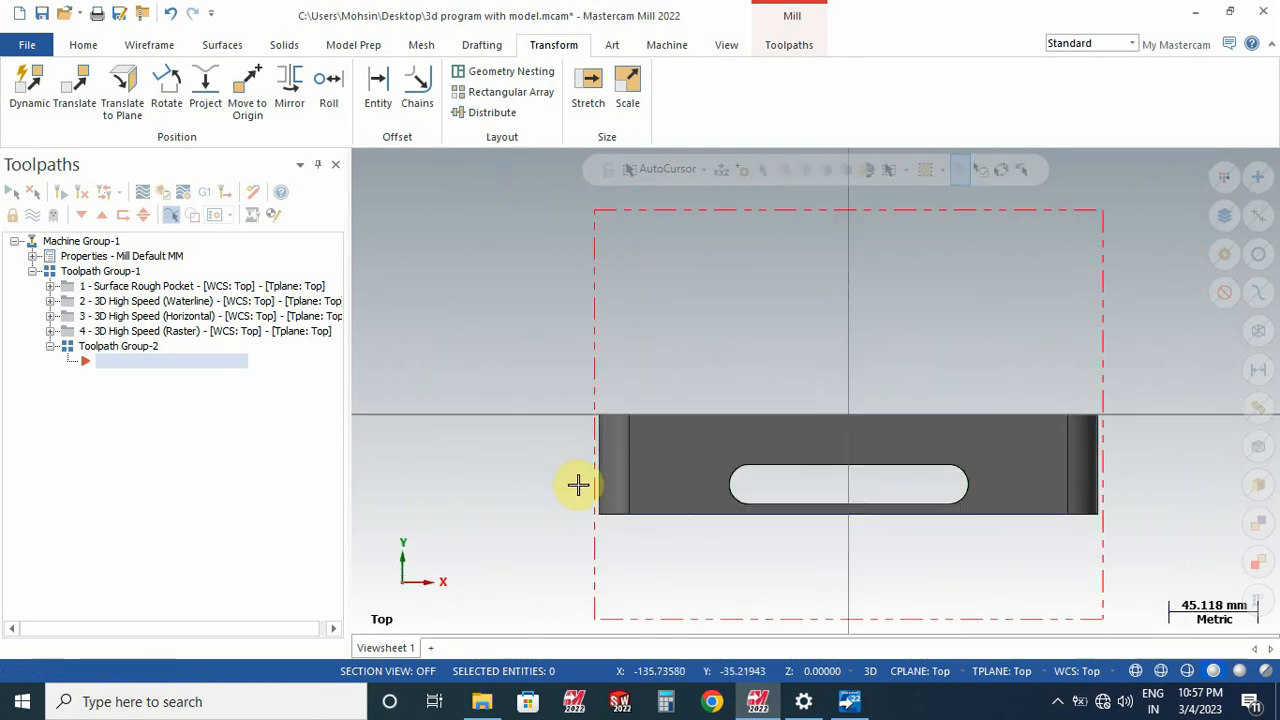
left_click(83, 44)
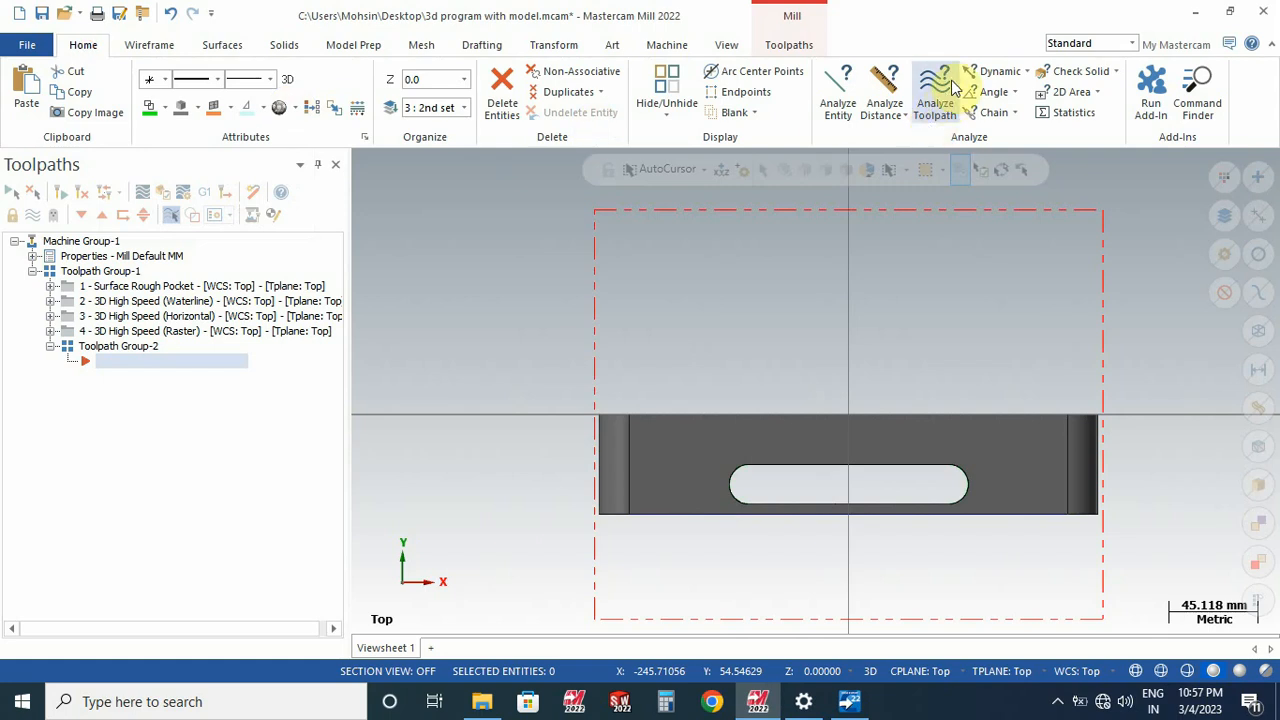
left_click(992, 72)
left_click(1014, 440)
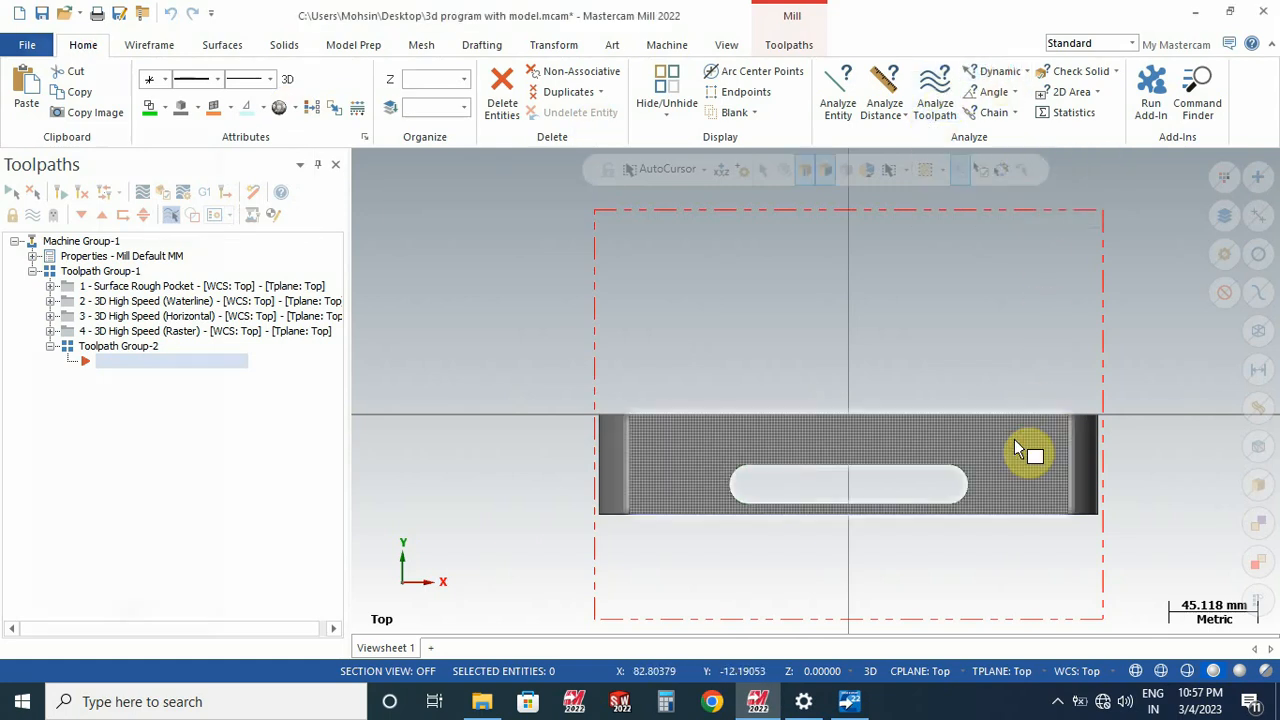
left_click(1023, 452)
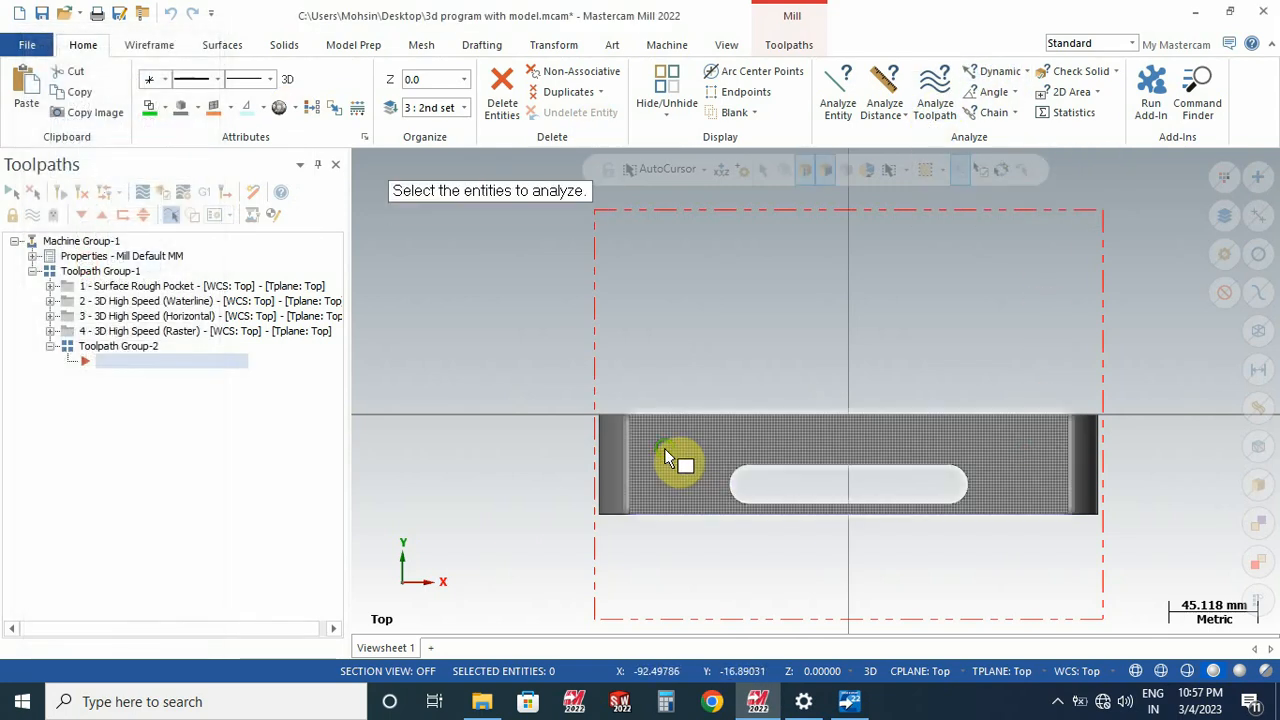
Step: Check points on the part's two end faces beside the slotted face with Analyze Dynamic
middle_click_drag(674, 457, 723, 443)
left_click(537, 460)
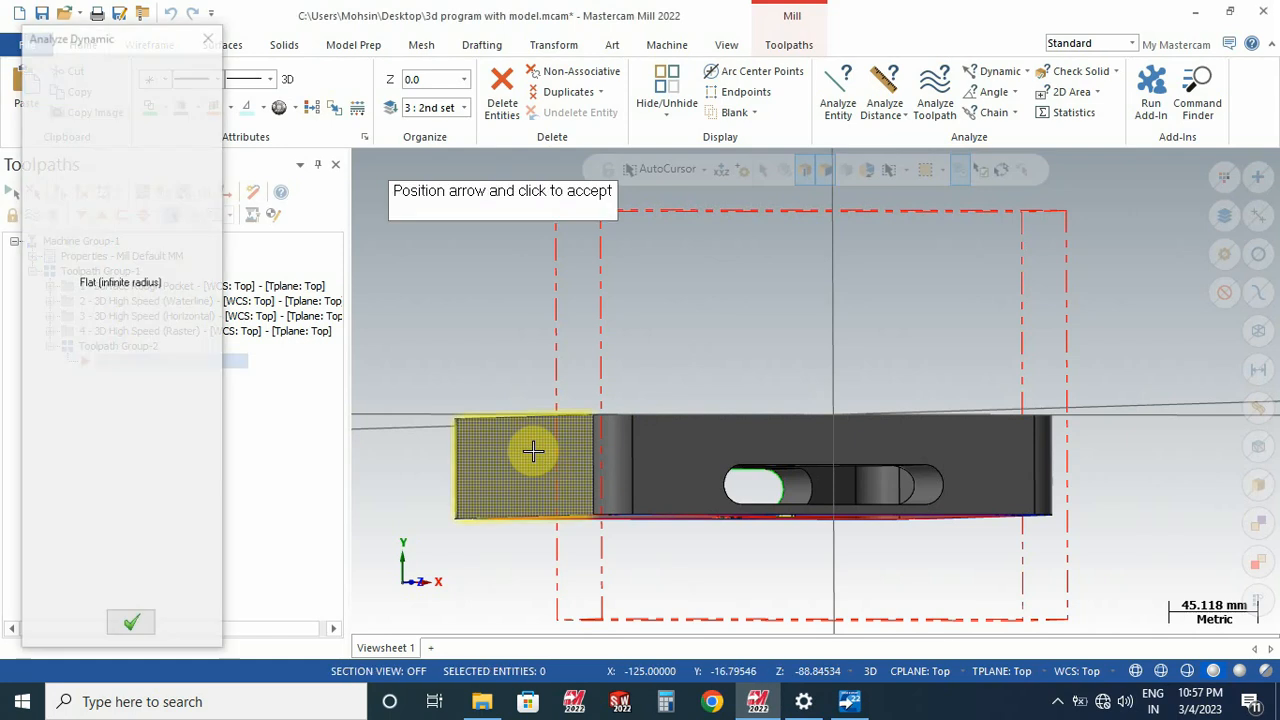
left_click(537, 458)
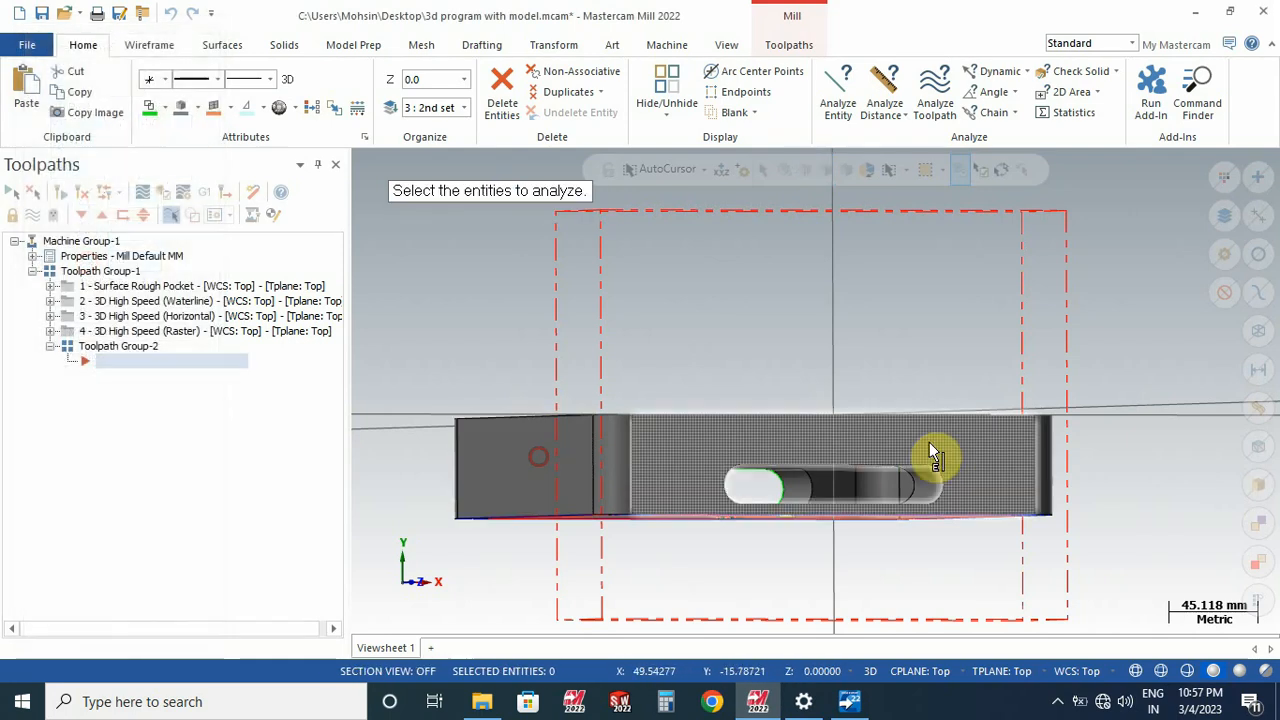
middle_click_drag(934, 452, 860, 425)
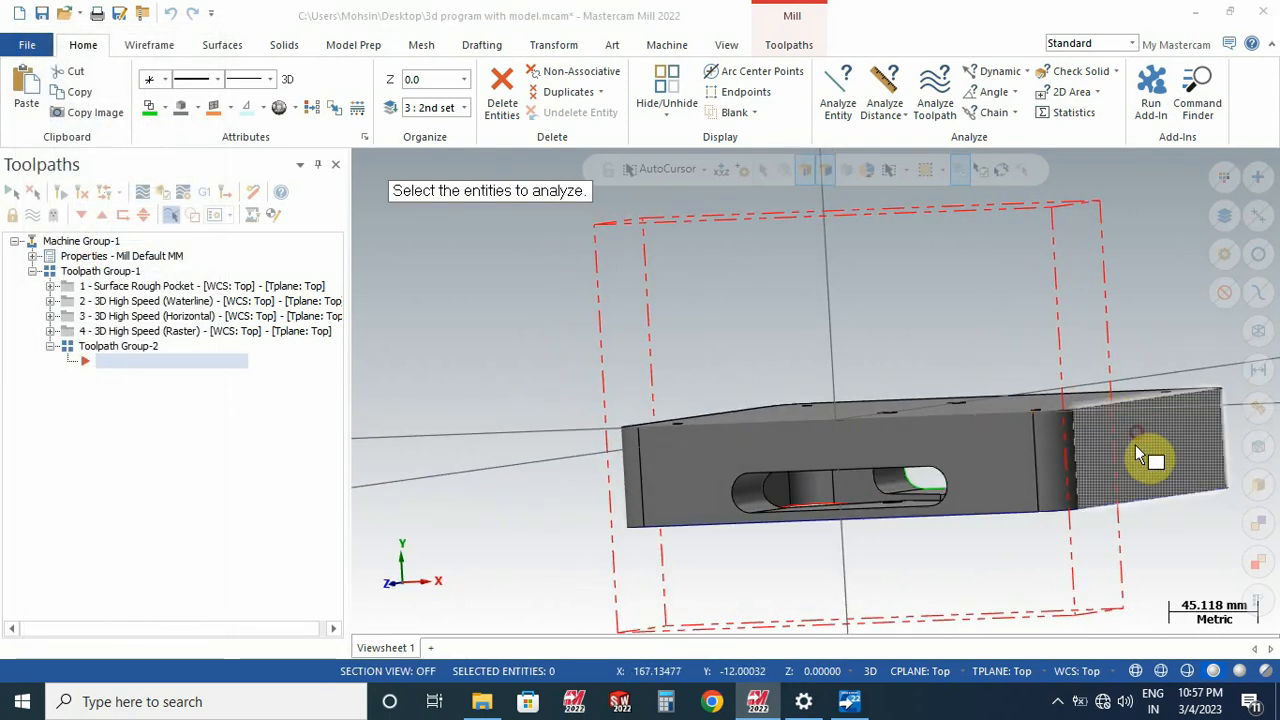
left_click(1140, 455)
left_click(1157, 443)
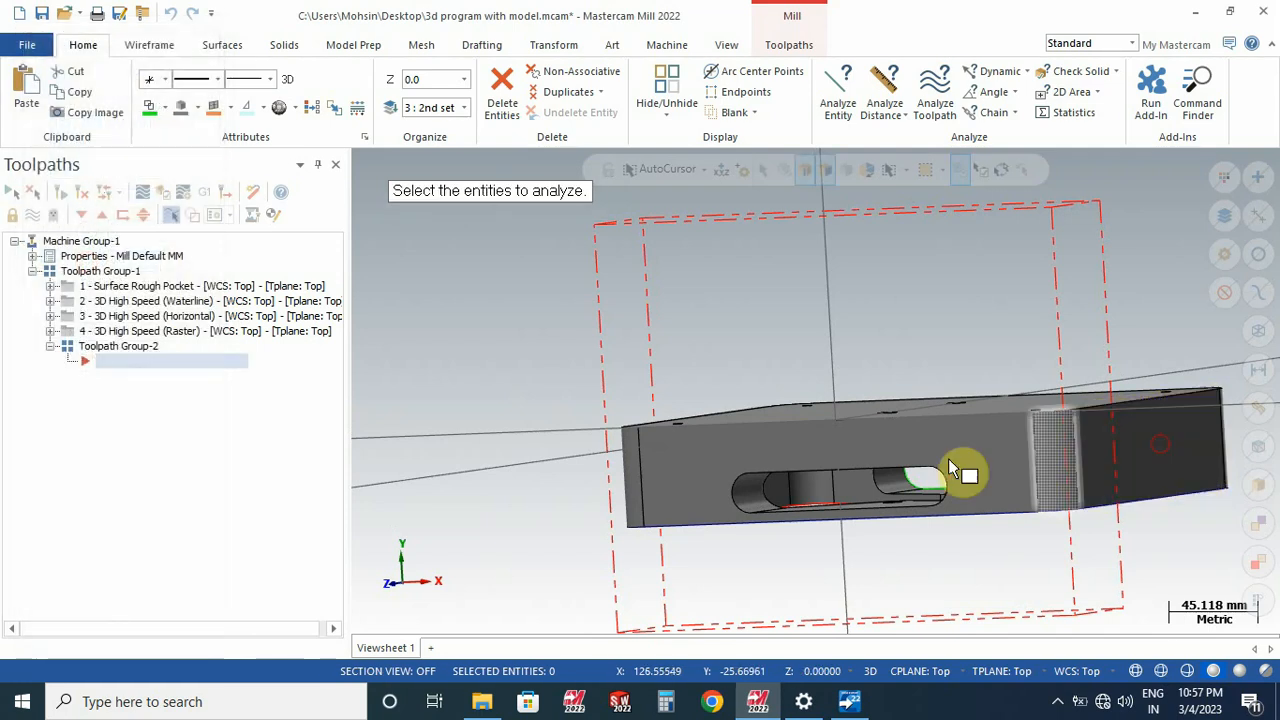
Step: Check a point on the large flat face with the small holes using Analyze Dynamic, and close the analysis
middle_click_drag(950, 463, 836, 422)
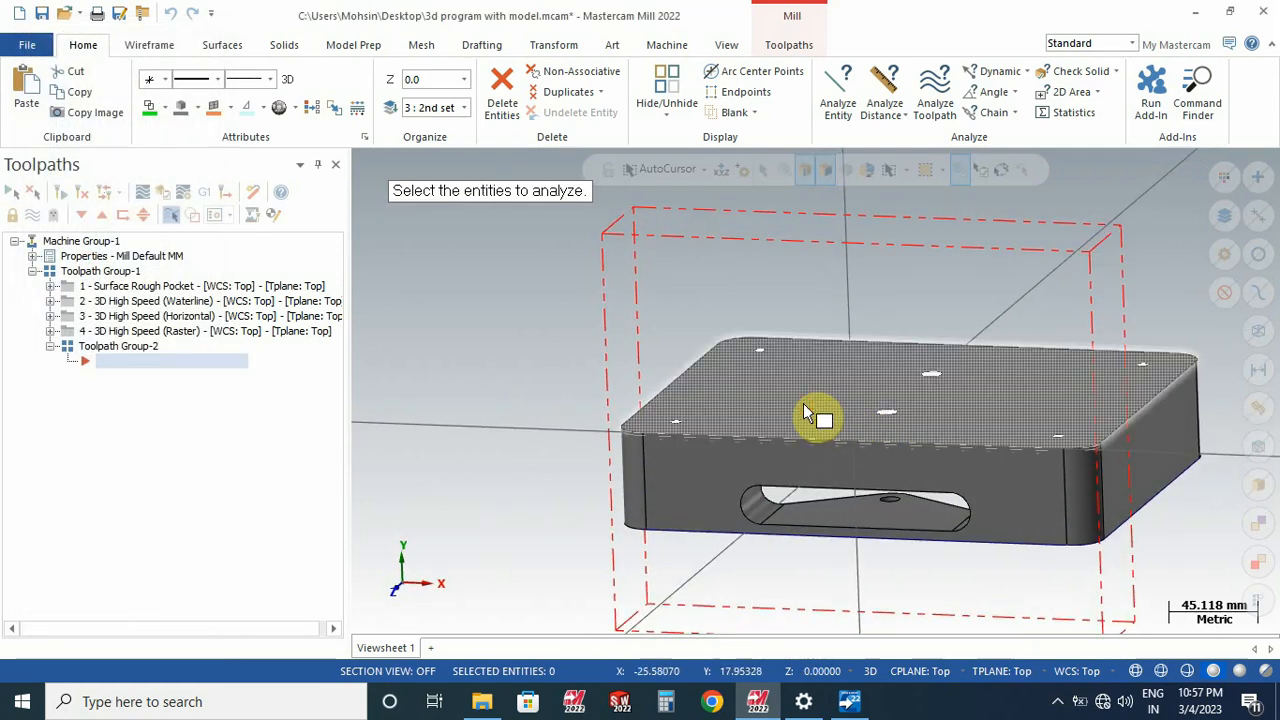
left_click(808, 413)
left_click(208, 37)
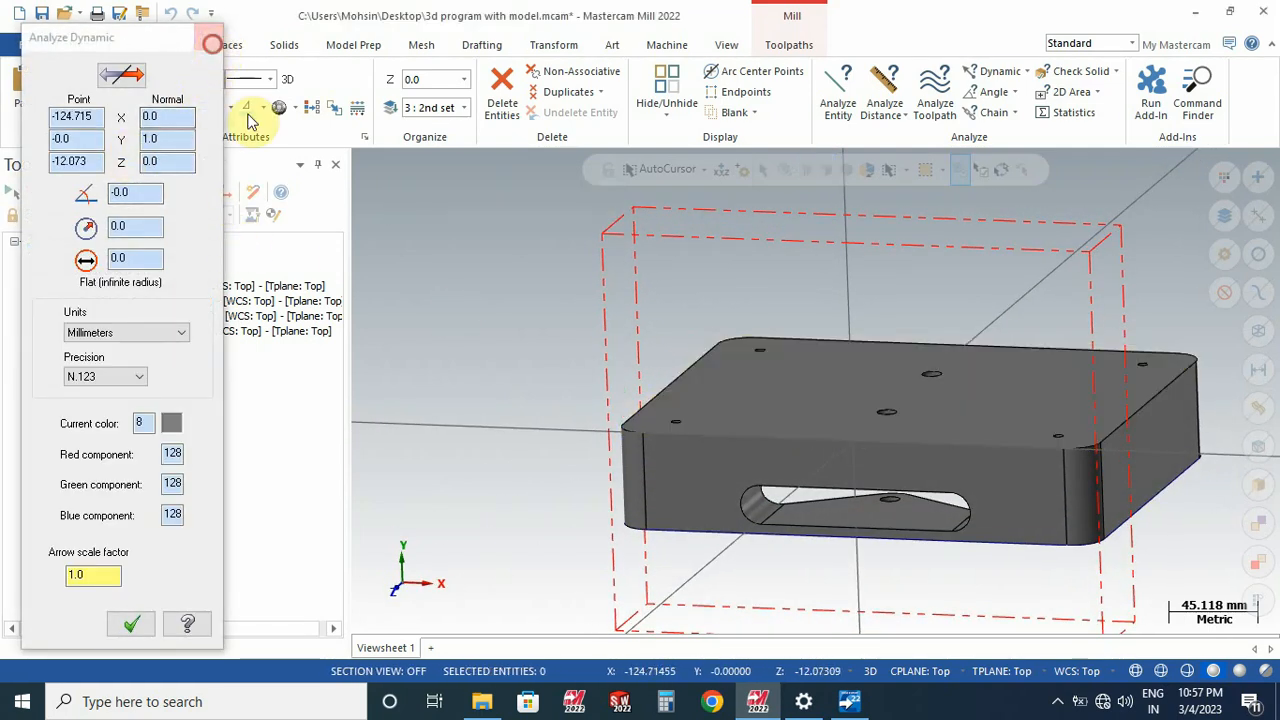
Step: Create edge curves around the slot opening on the face at the origin using Curve One Edge
middle_click_drag(471, 314, 527, 250)
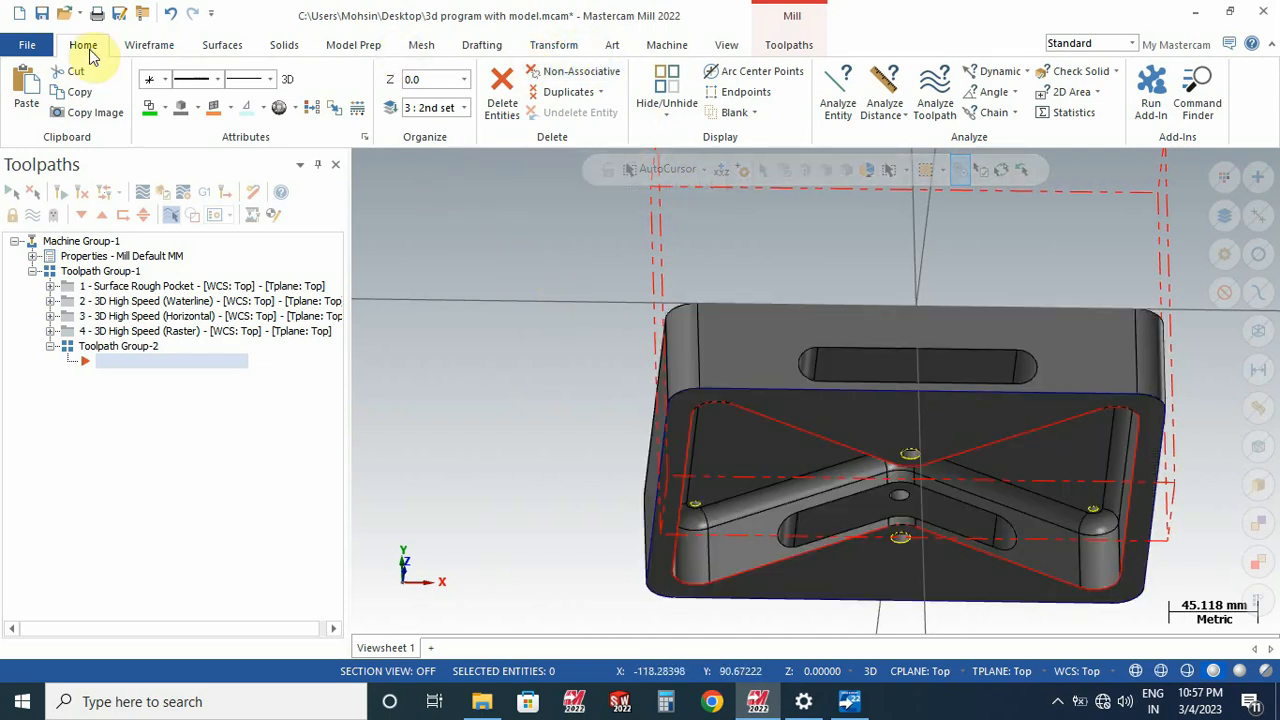
left_click(149, 45)
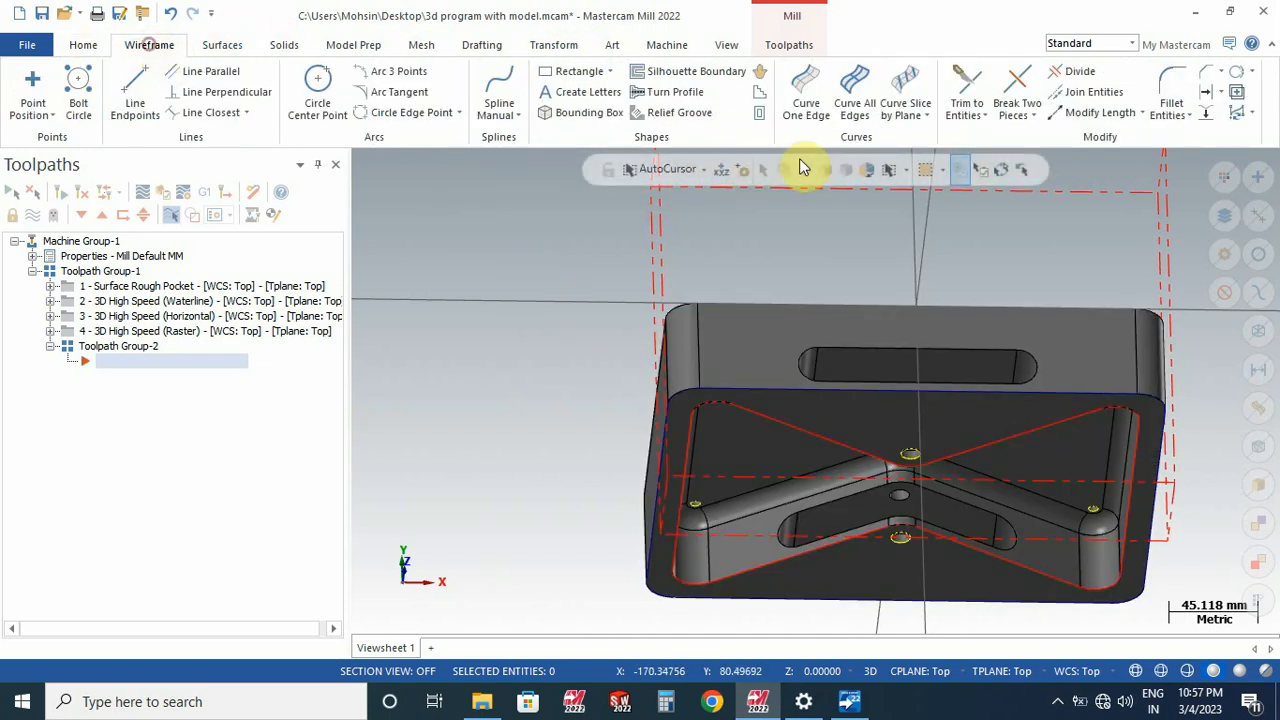
left_click(806, 95)
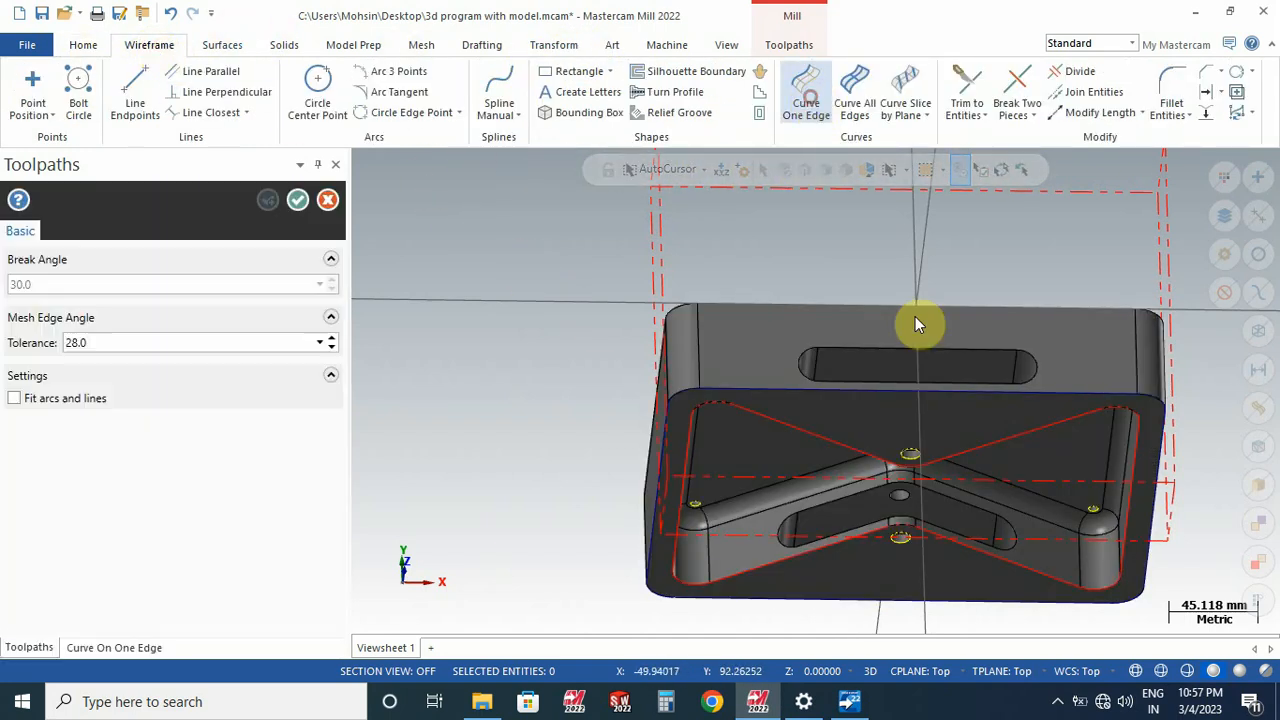
left_click(809, 353)
left_click(1035, 354)
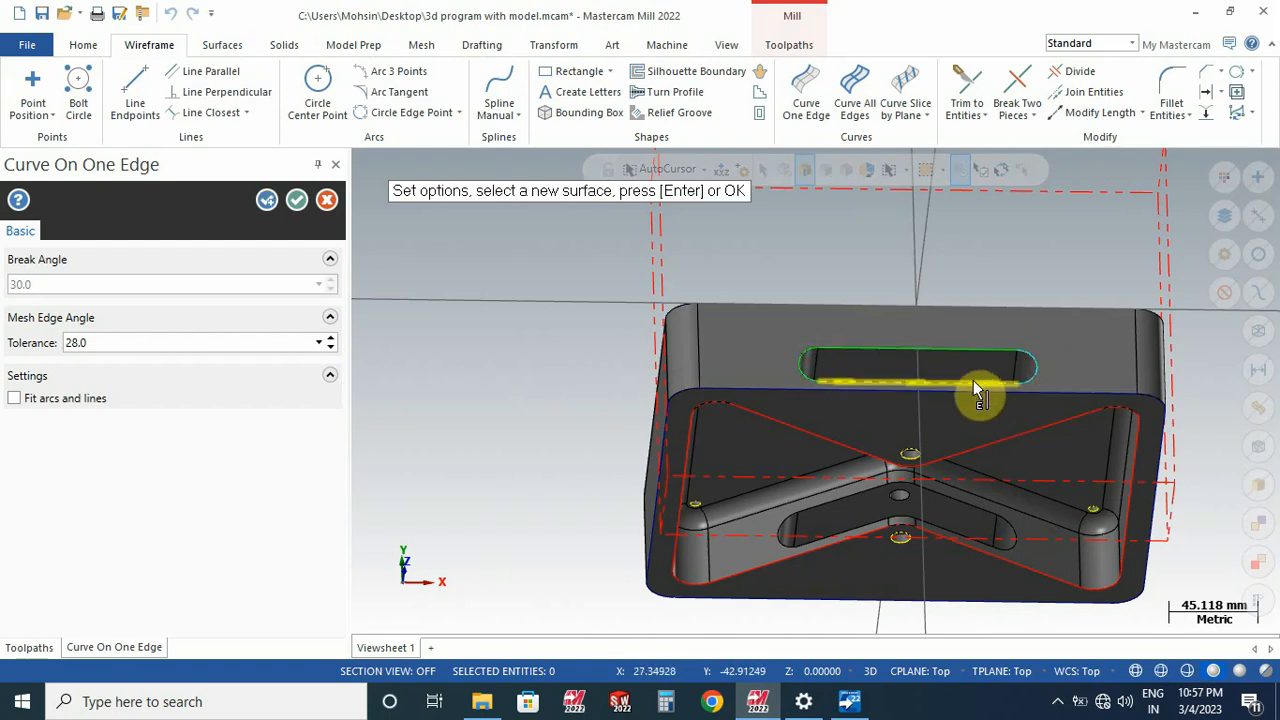
left_click(973, 380)
left_click(298, 201)
Step: Draw a 100 mm centreline in the slot, joining the centres of its two end arcs
middle_click_drag(751, 306, 746, 340)
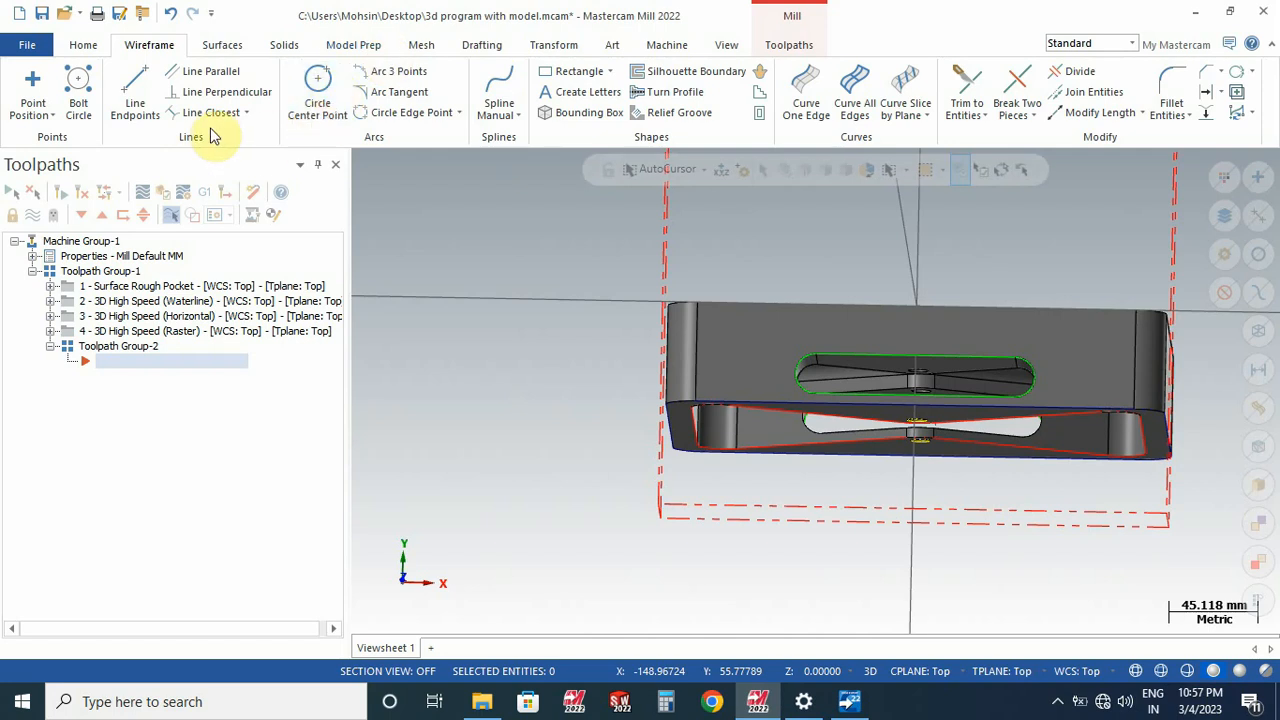
left_click(136, 90)
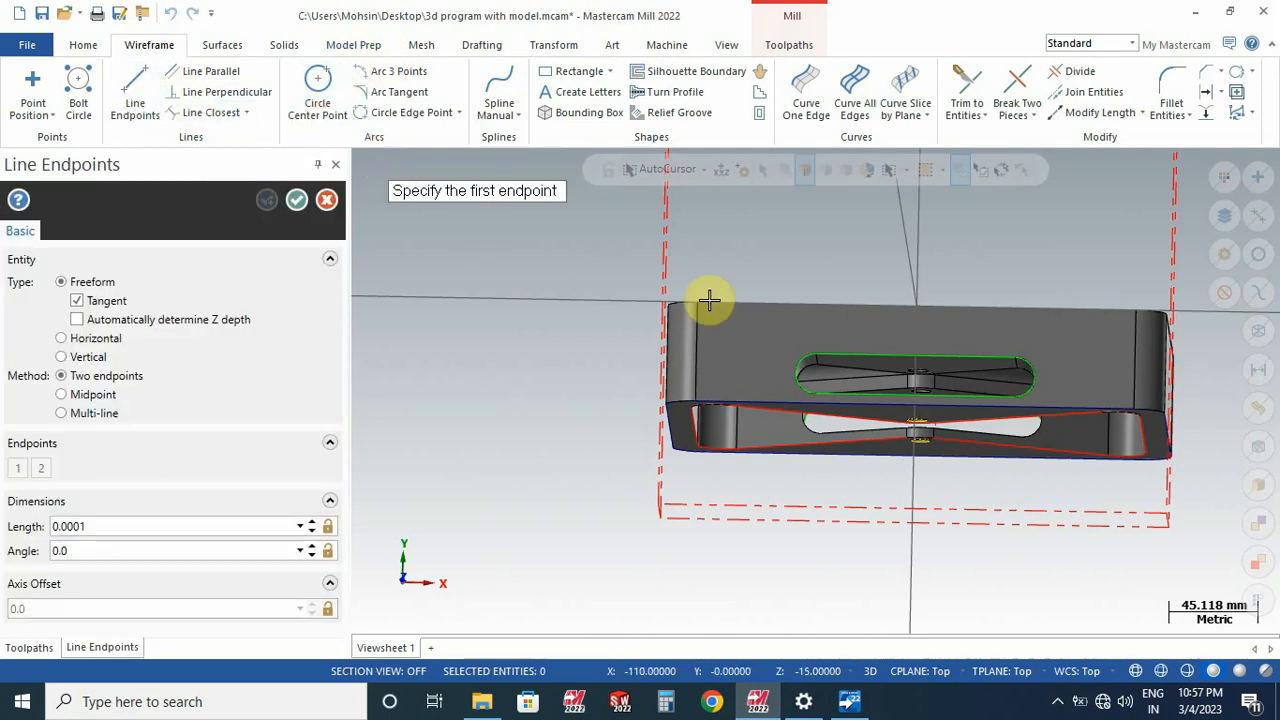
left_click(803, 365)
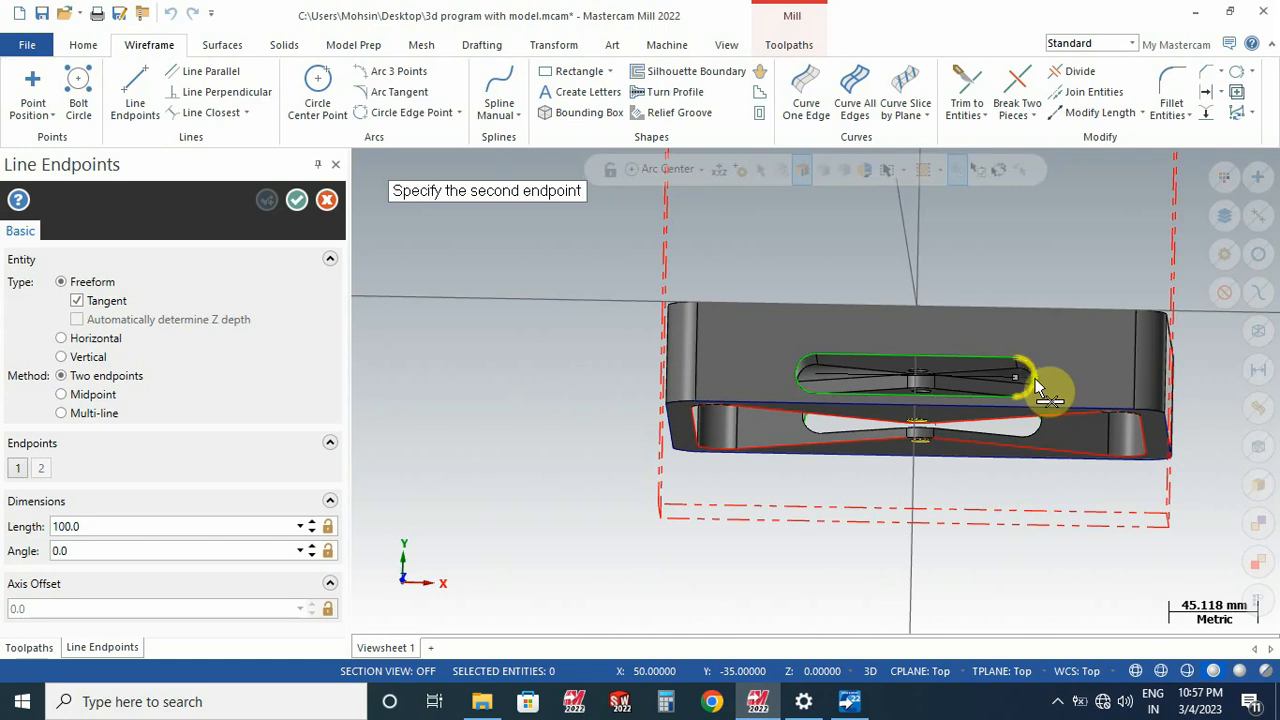
left_click(1037, 382)
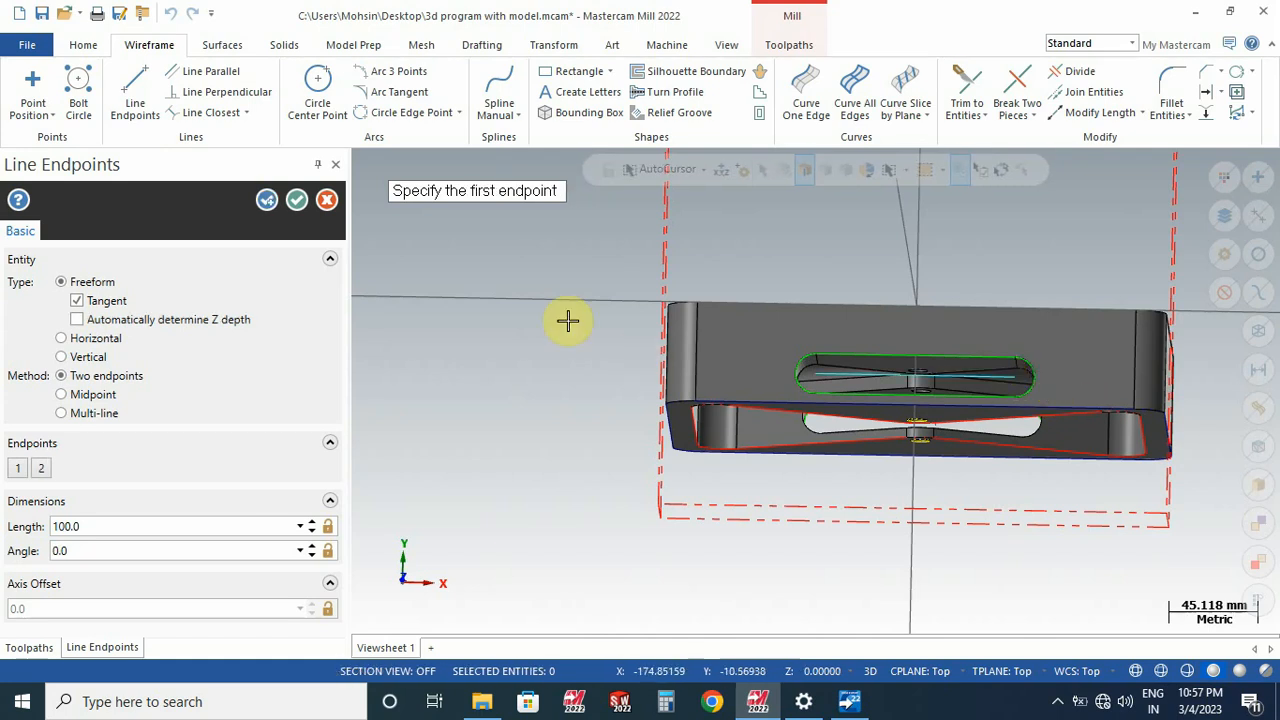
left_click(297, 201)
scroll(914, 423, "up", 3)
scroll(1000, 357, "down", 3)
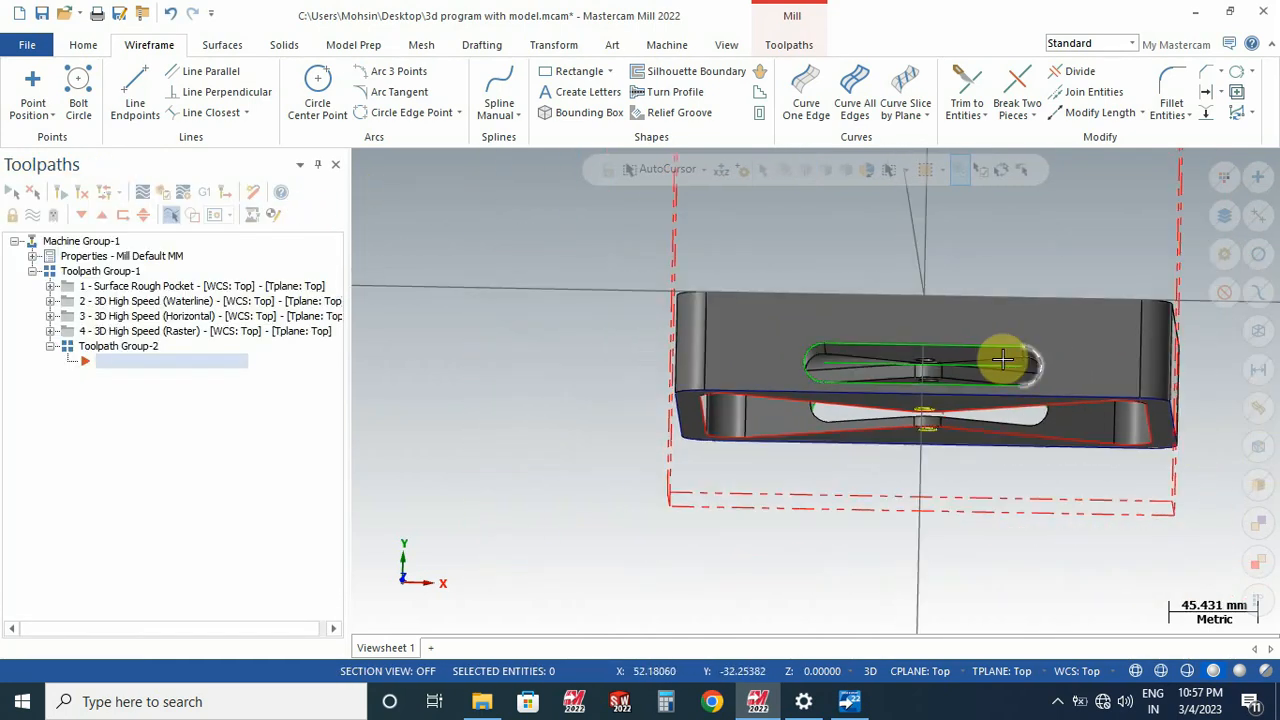
left_click(790, 45)
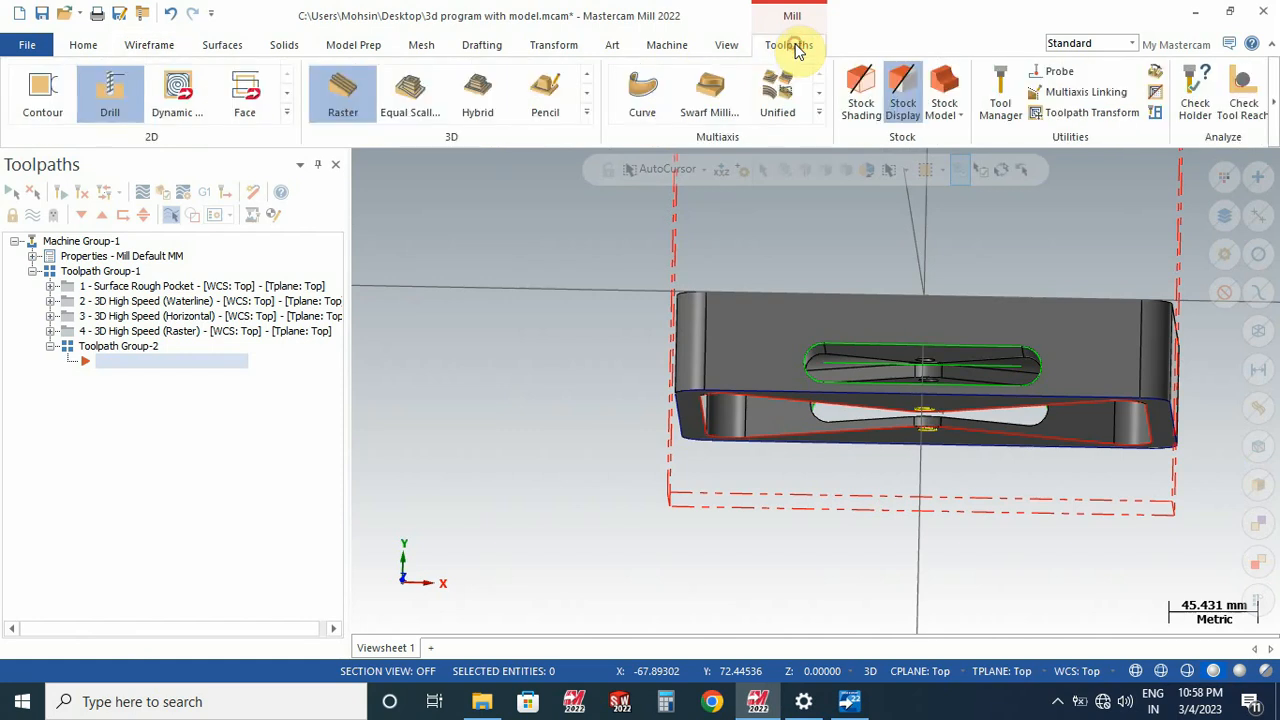
left_click(43, 98)
scroll(1014, 380, "up", 3)
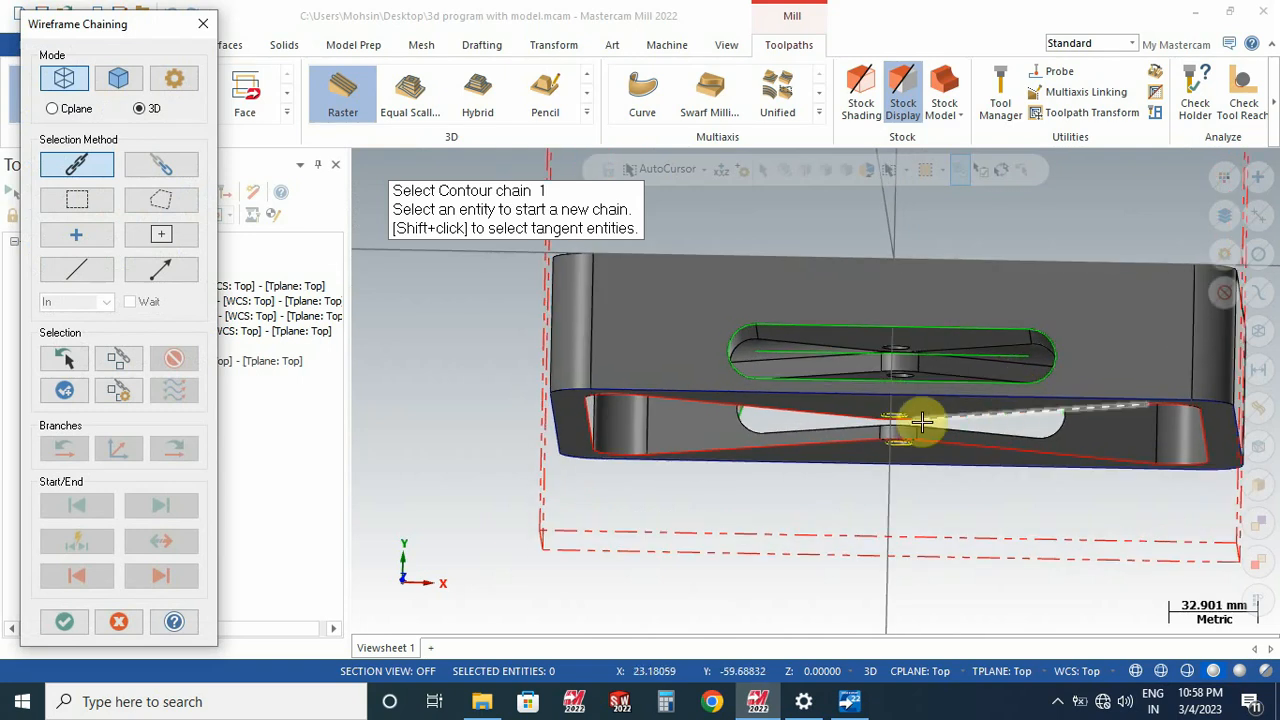
key("Escape")
left_click(746, 391)
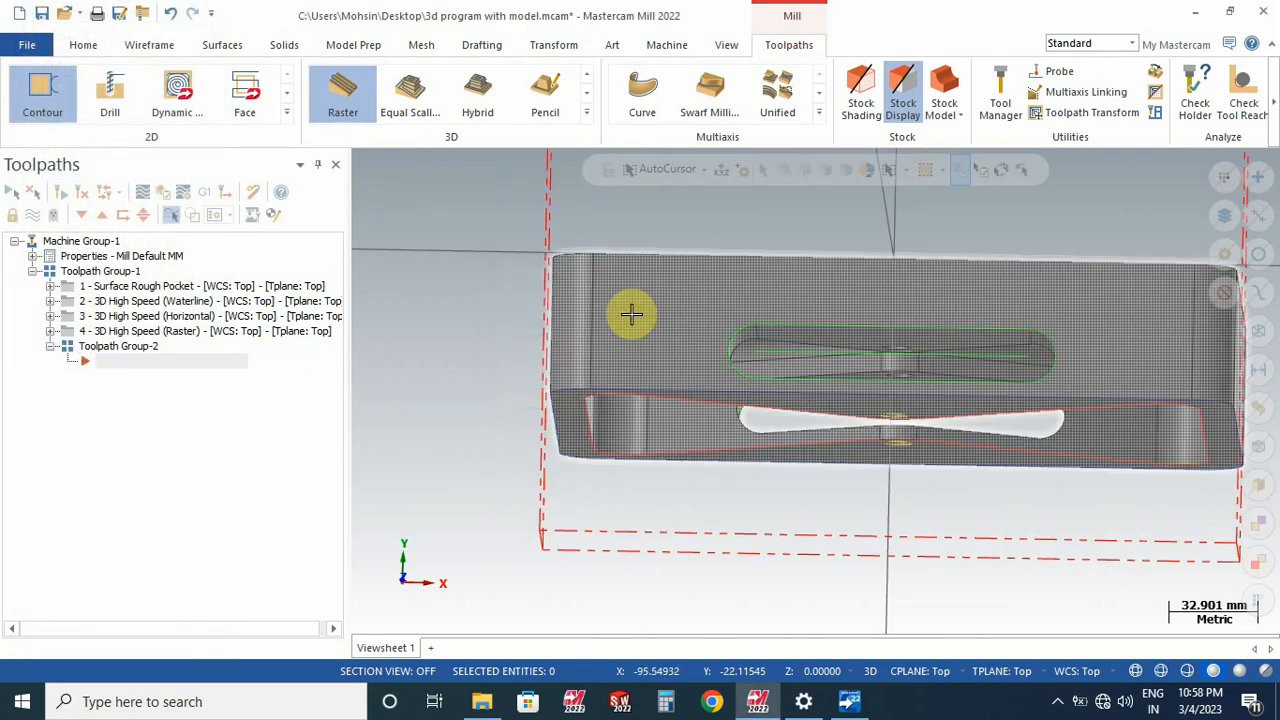
Step: Check the radius and diameter of the slot's rounded end wall with Analyze Dynamic, and close the analysis
left_click(84, 46)
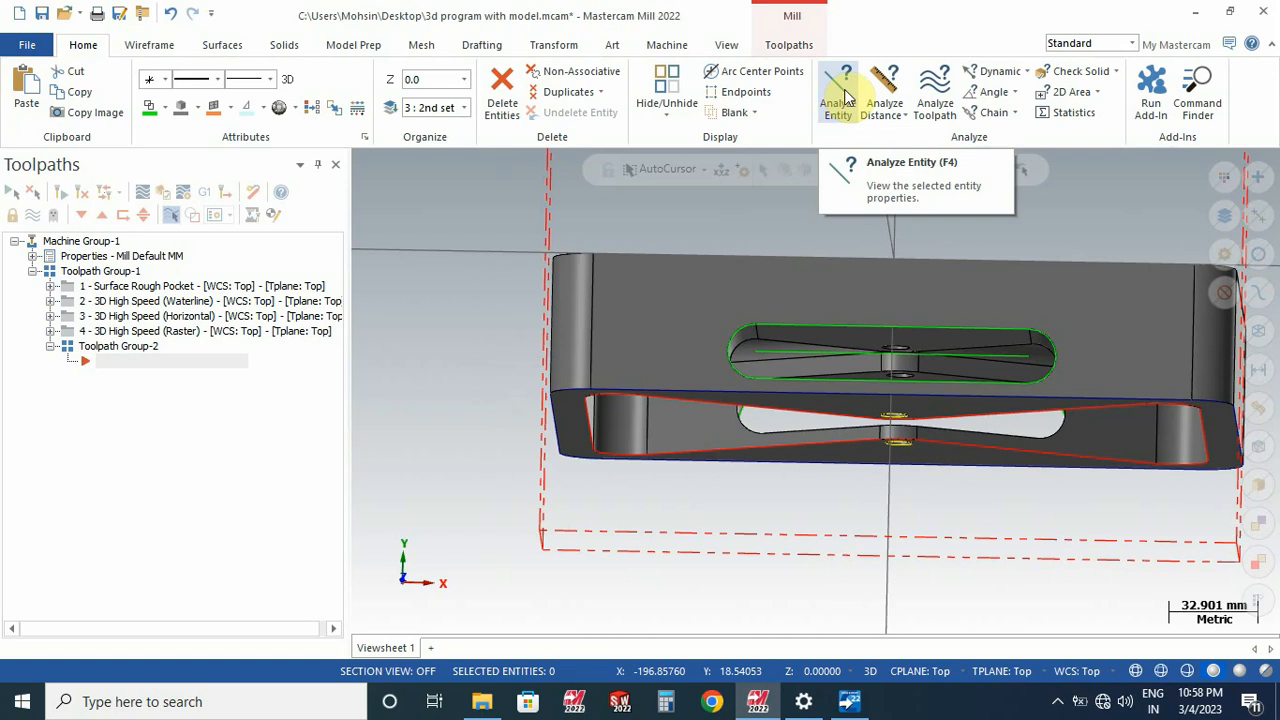
left_click(1003, 70)
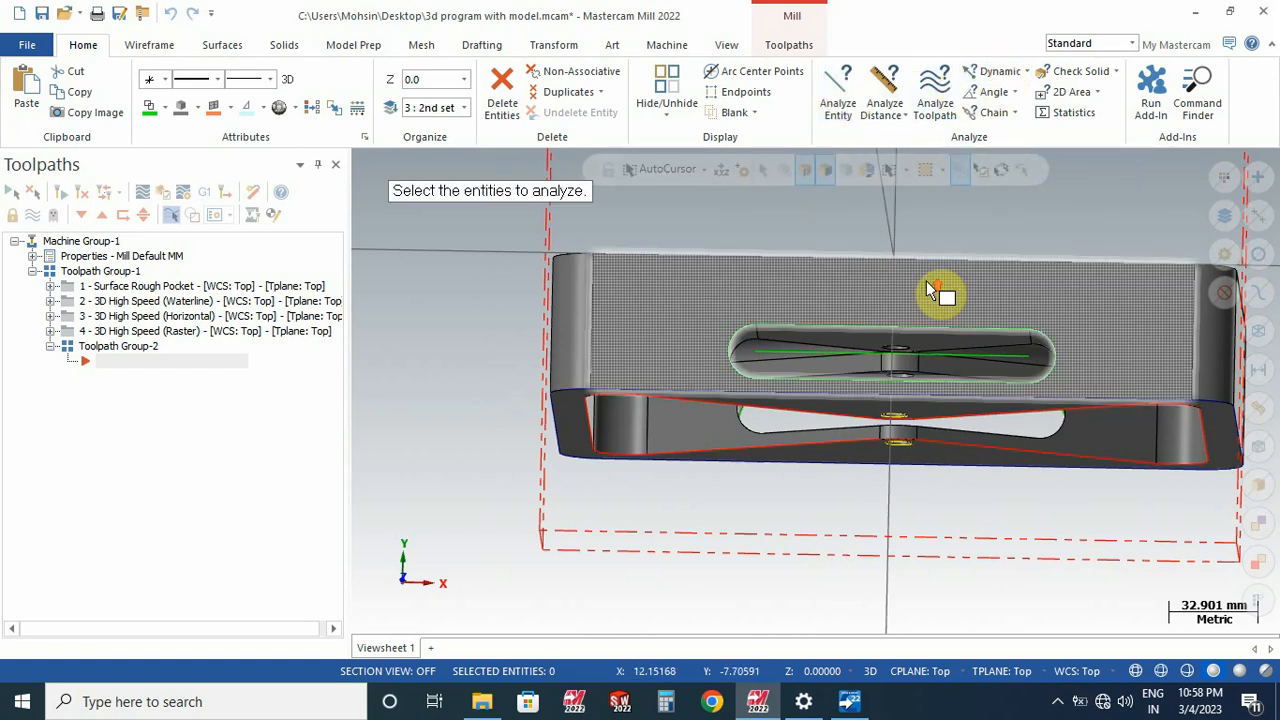
middle_click_drag(943, 294, 793, 343)
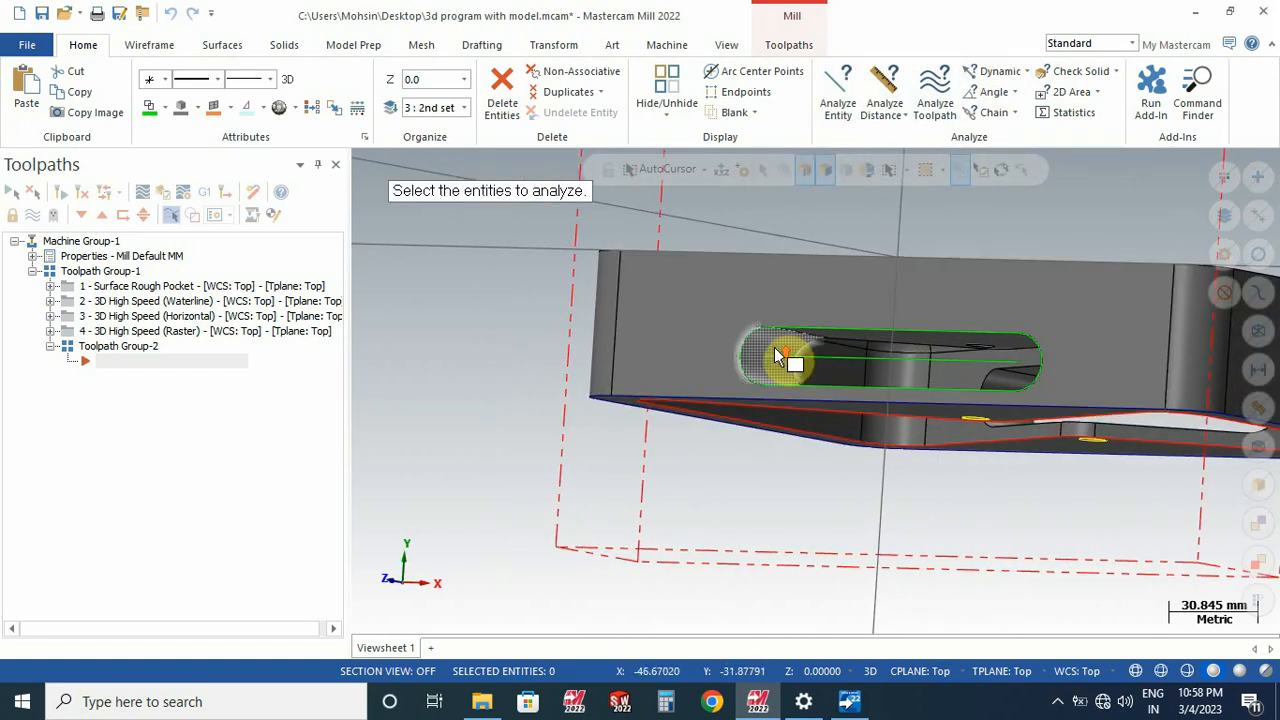
scroll(775, 356, "up", 3)
left_click(765, 354)
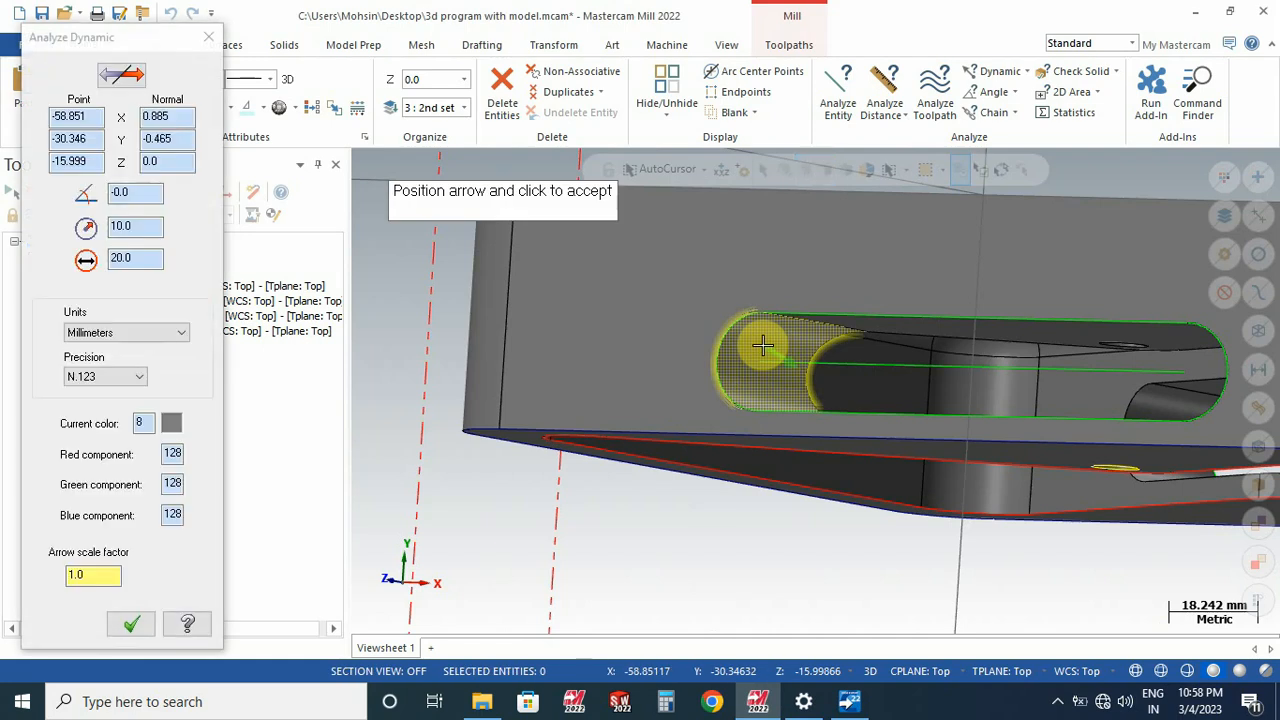
left_click(121, 260)
key("Escape")
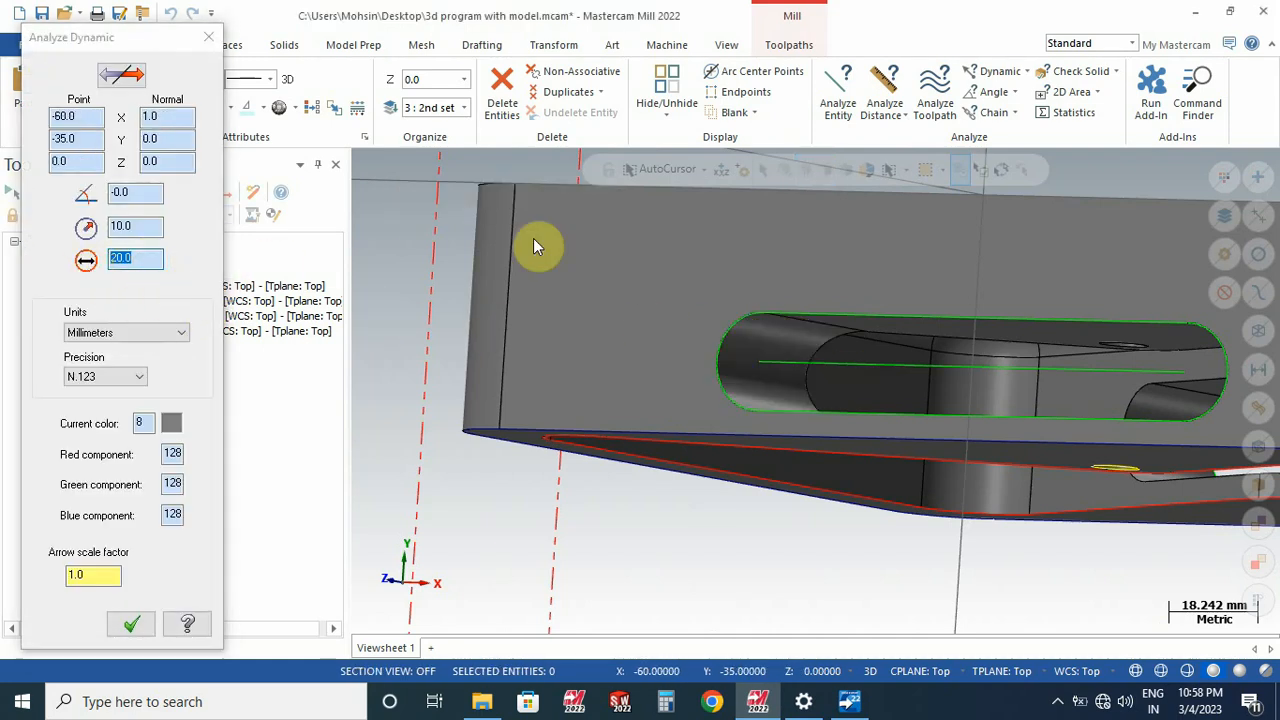
Step: Measure the slot's width between its two long straight edges with Analyze Distance, and close the analysis
left_click(886, 88)
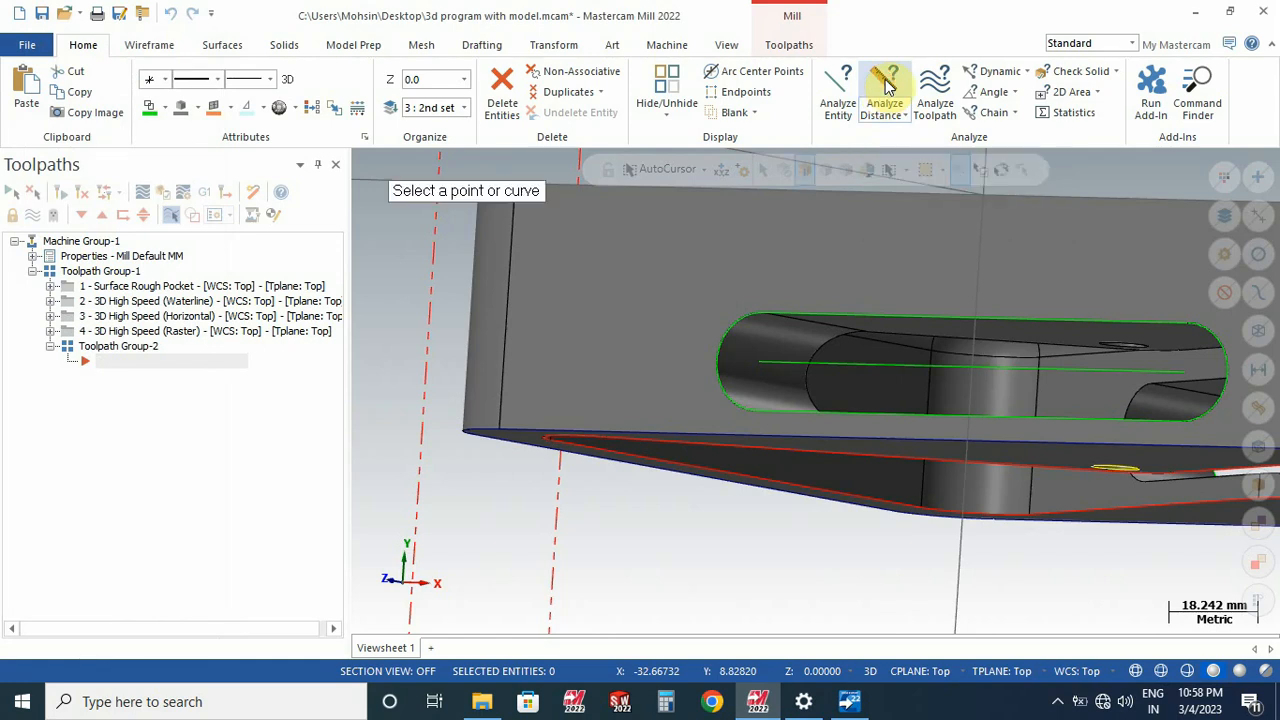
left_click(1036, 324)
left_click(1016, 414)
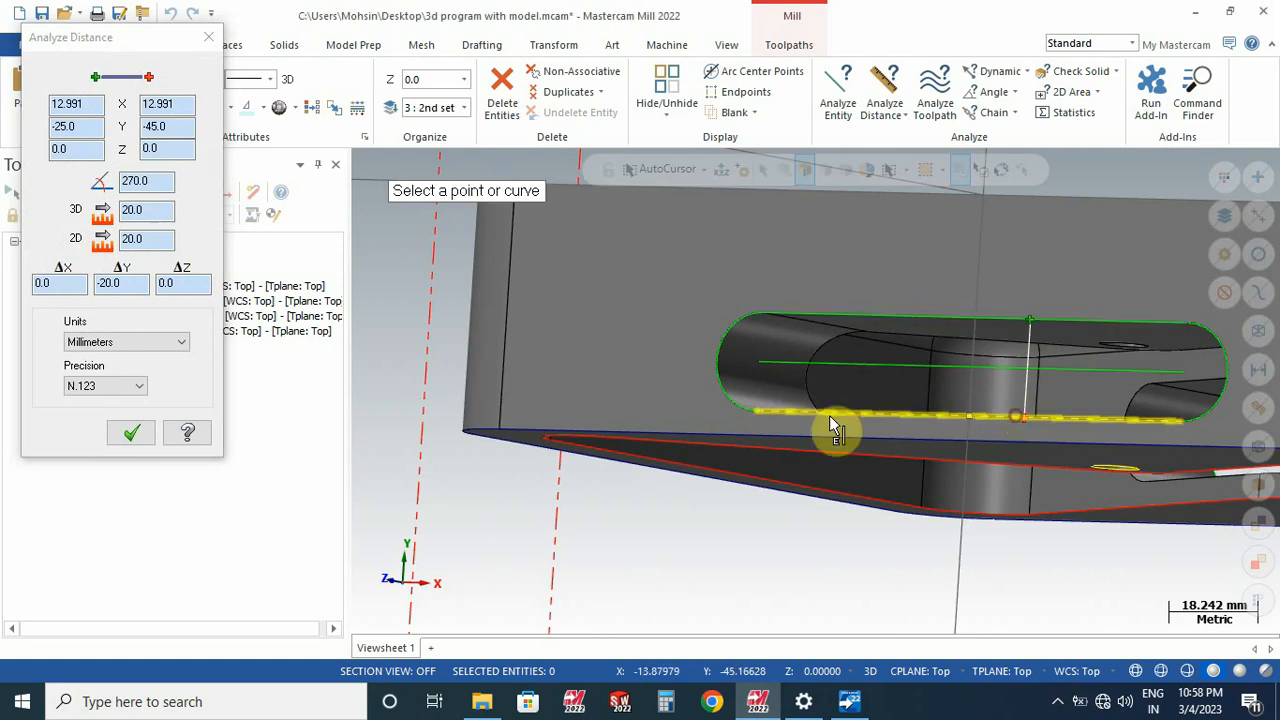
left_click(127, 283)
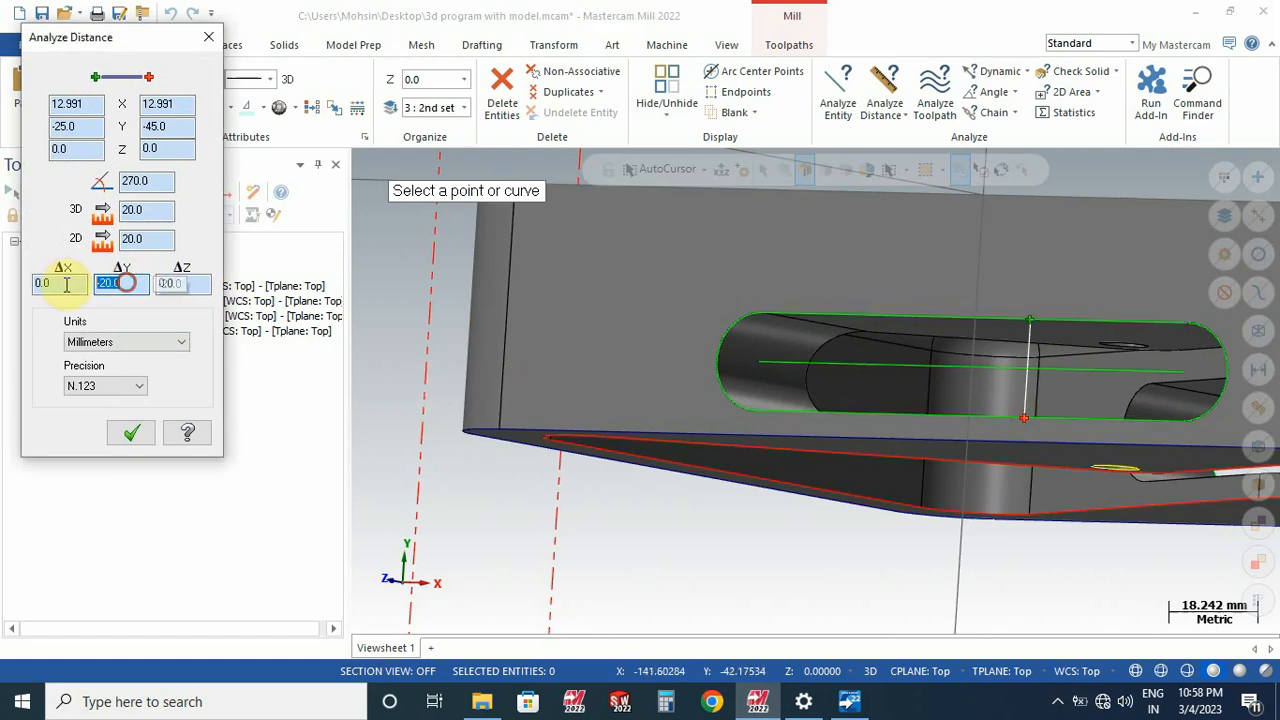
left_click(131, 428)
Step: Start a 2D Contour toolpath using the slot's centreline as the wireframe chain
middle_click_drag(600, 370, 819, 203)
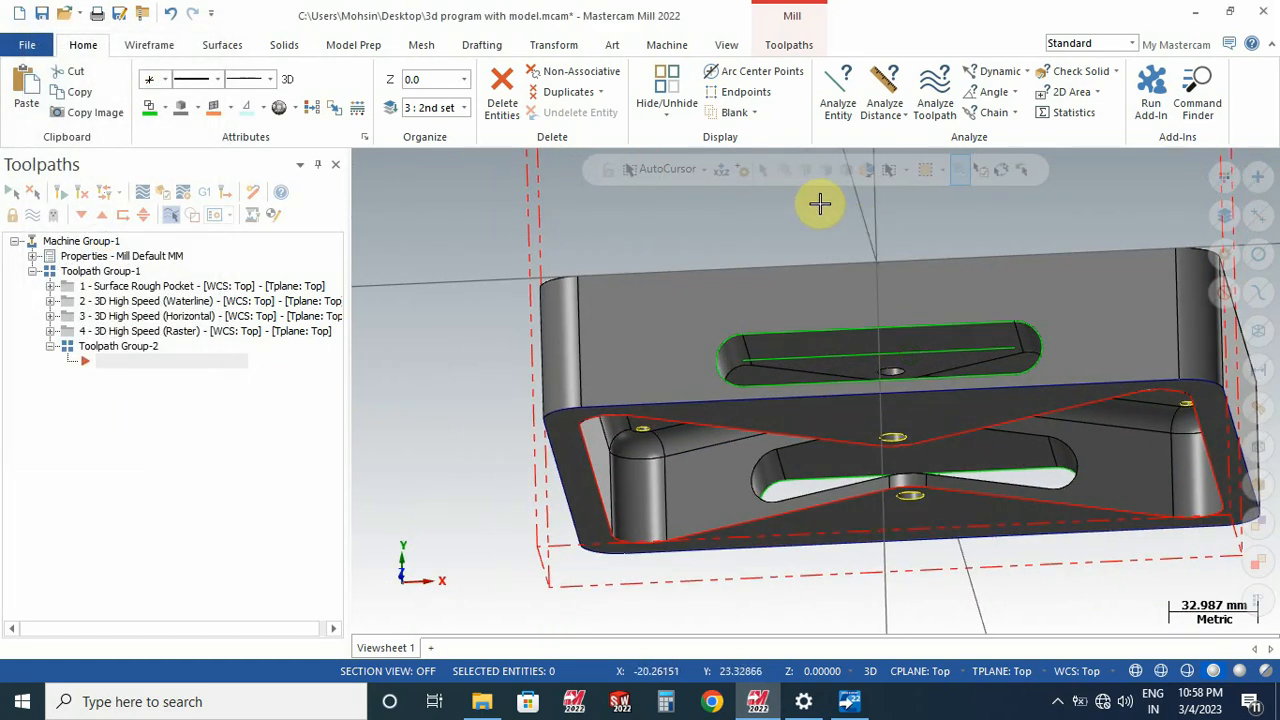
left_click(800, 50)
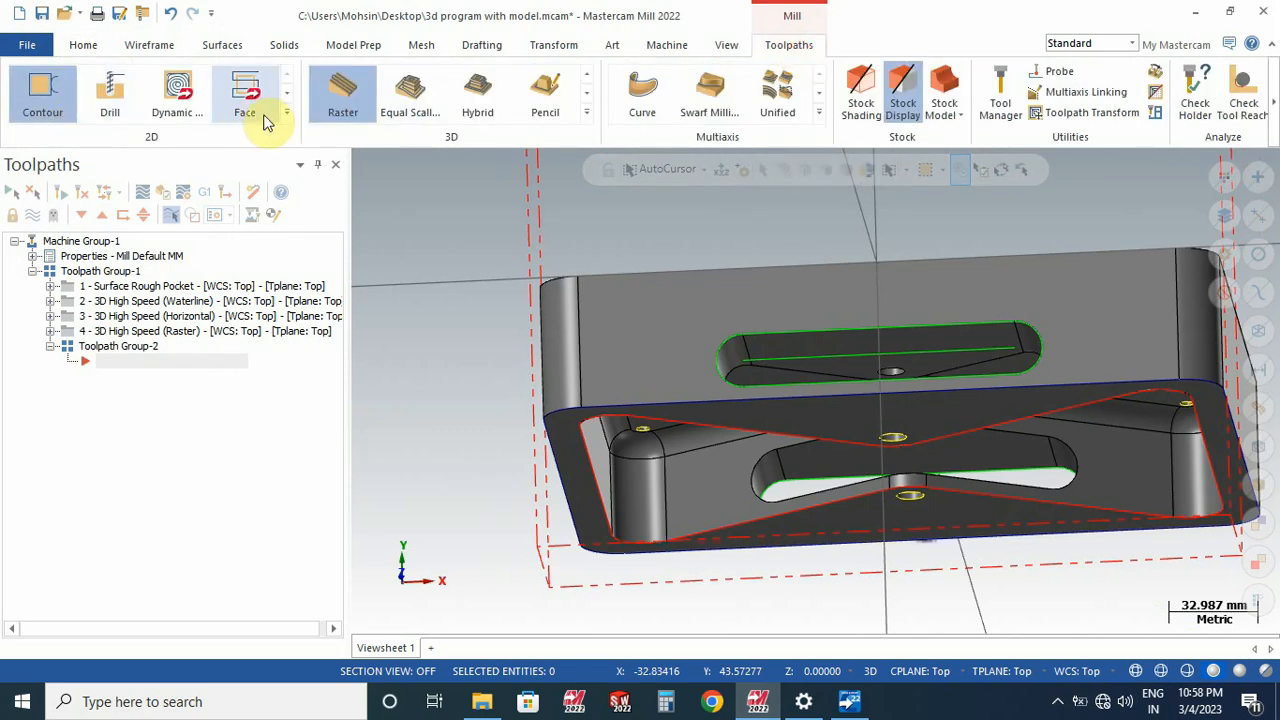
left_click(42, 95)
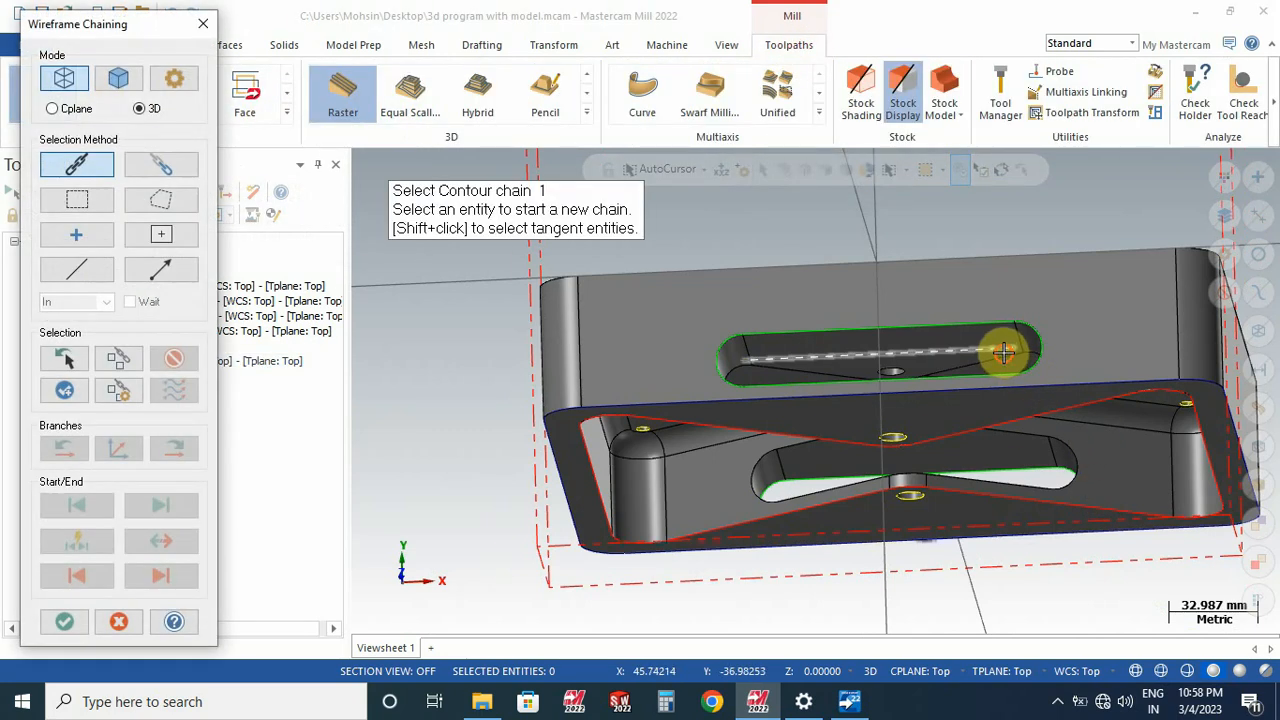
left_click(1000, 351)
left_click(63, 623)
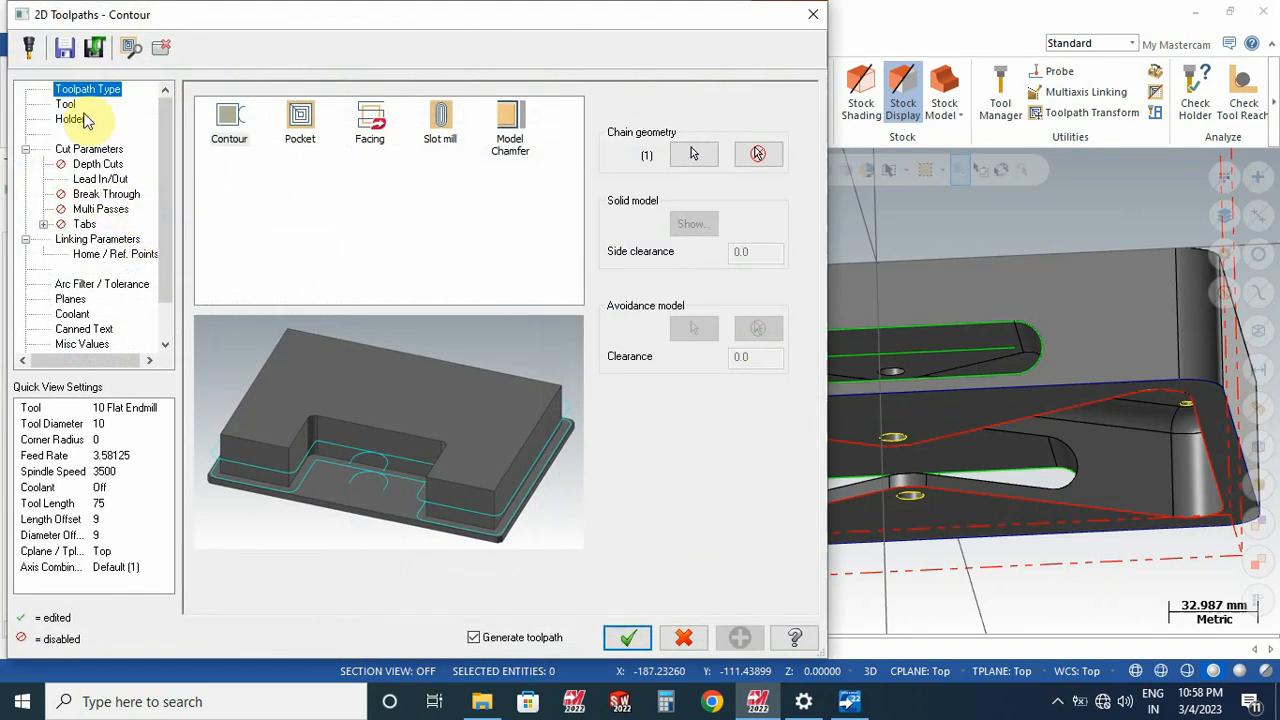
Step: Create a new flat endmill for the contour toolpath with a cutting diameter of 20 mm
left_click(65, 104)
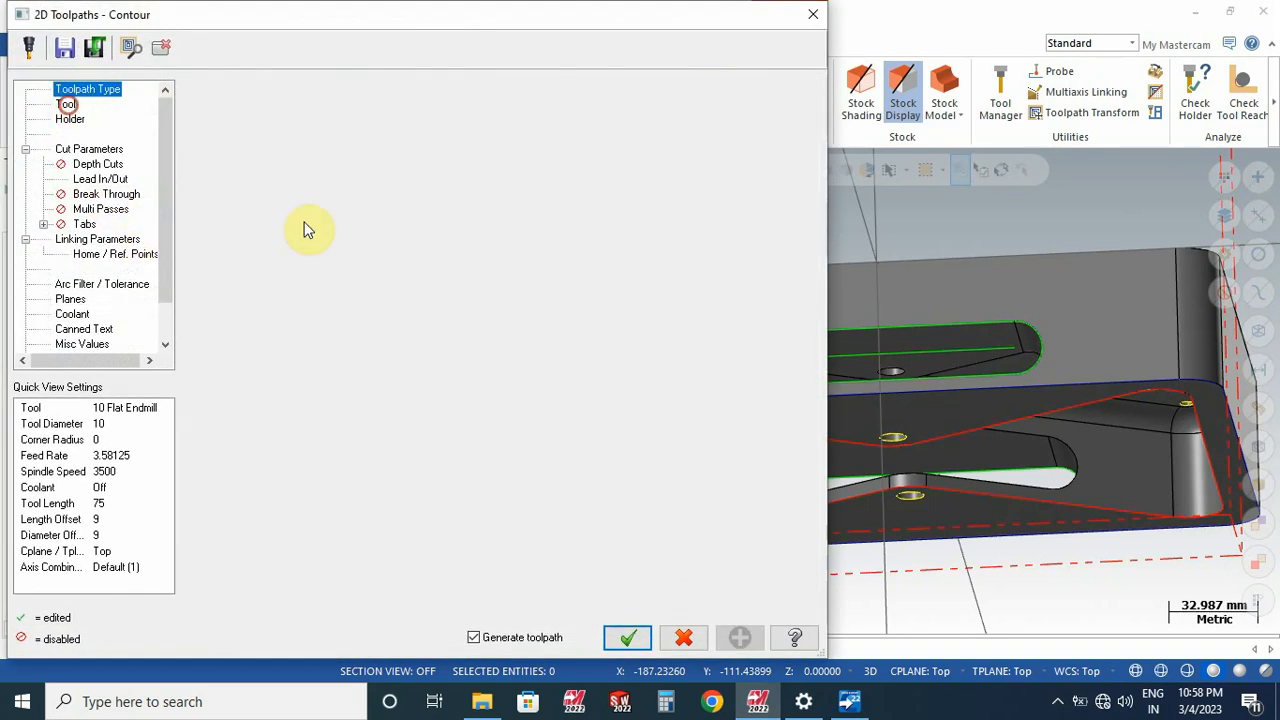
right_click(366, 224)
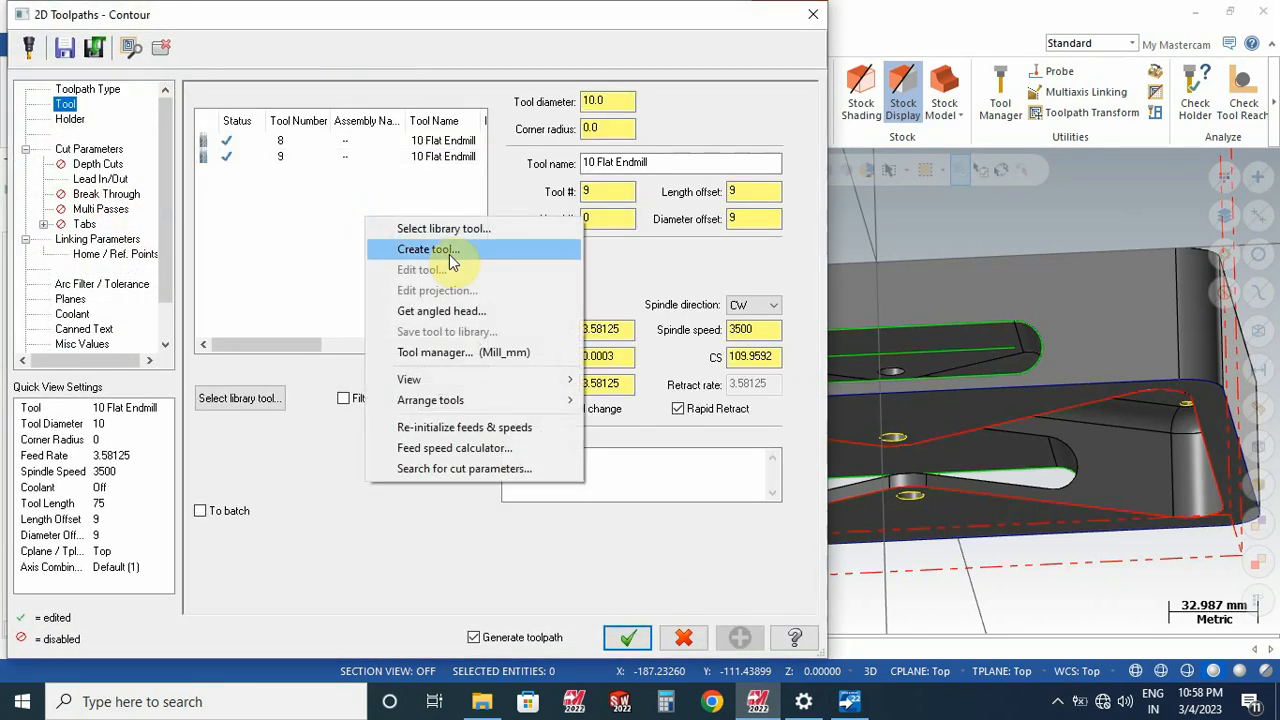
left_click(405, 249)
left_click(417, 191)
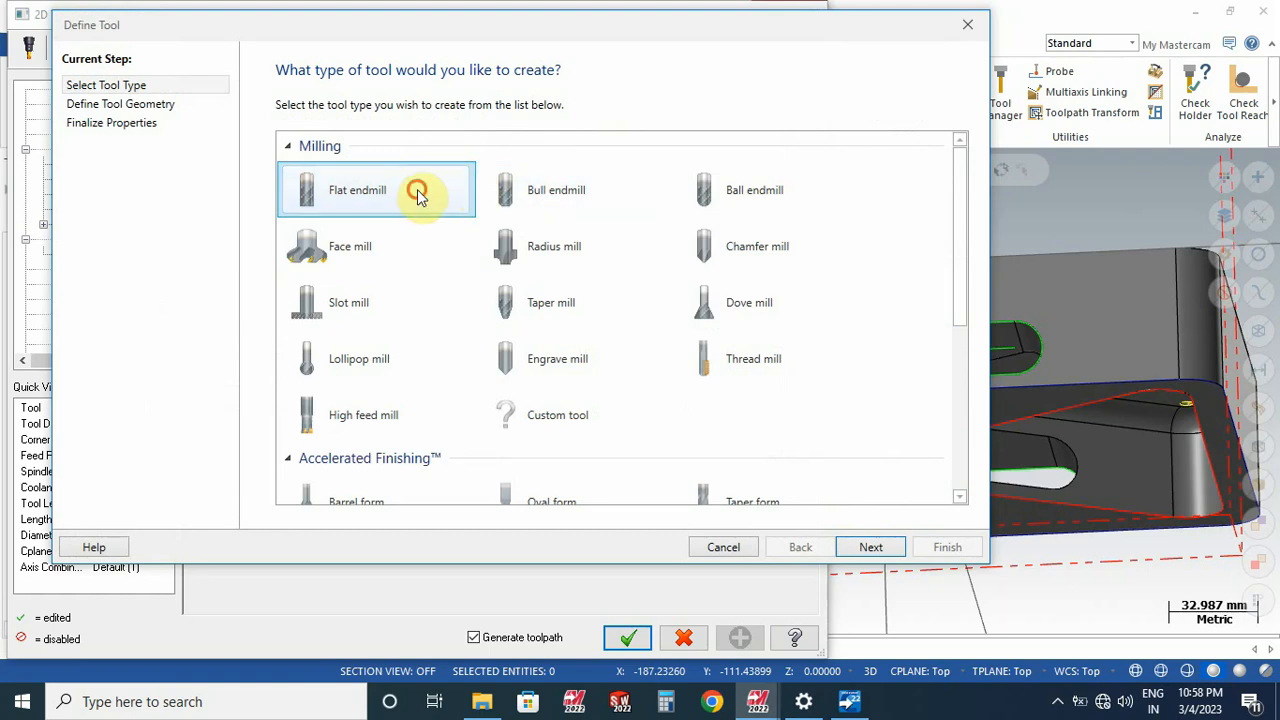
left_click(874, 548)
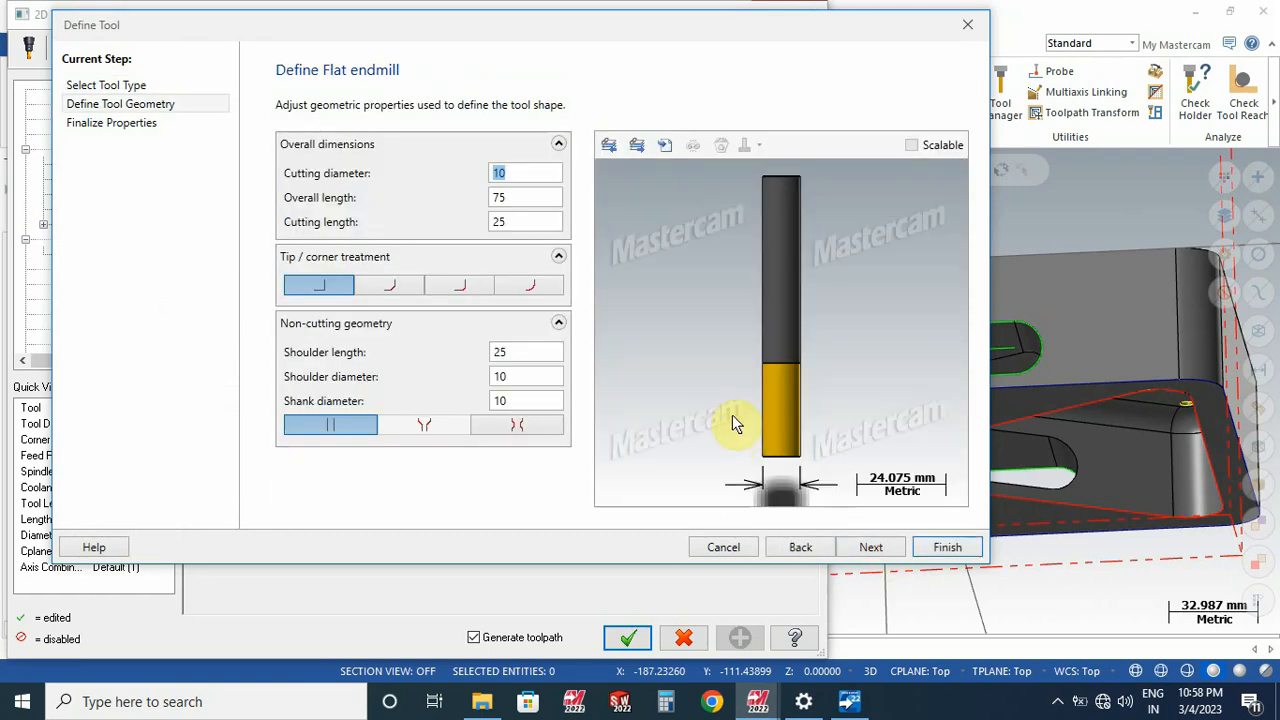
key("Tab")
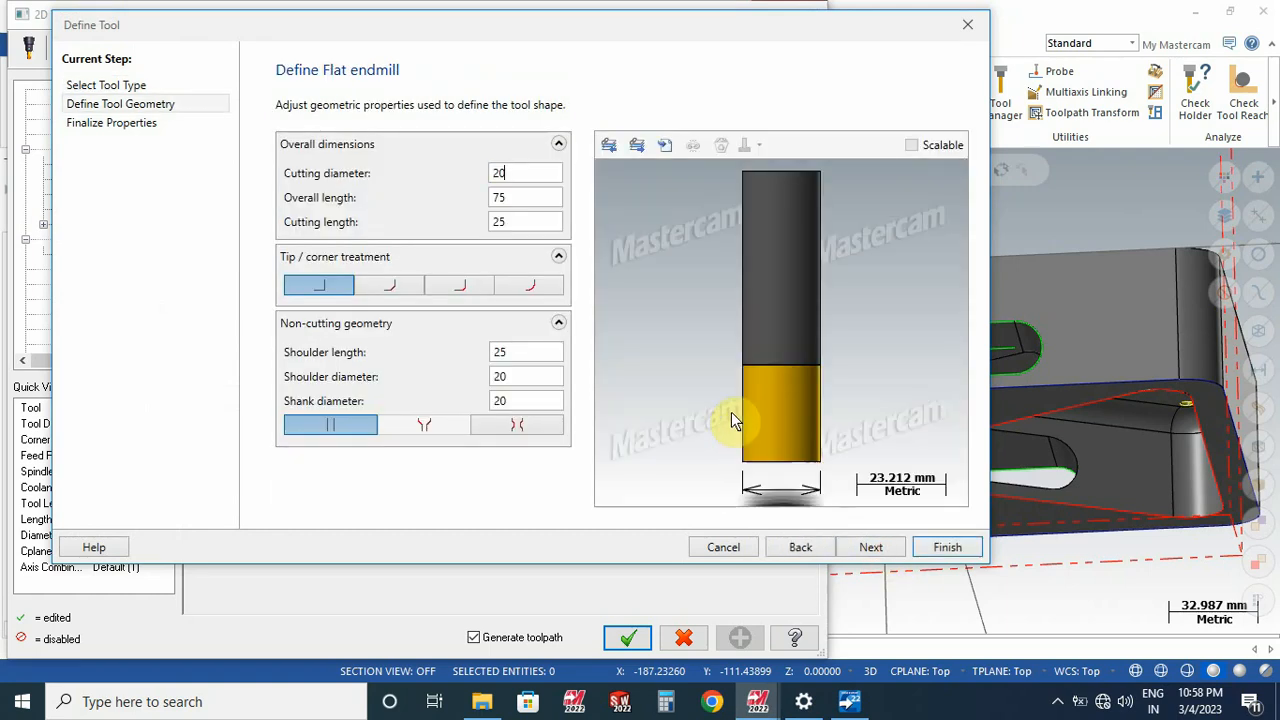
left_click(872, 548)
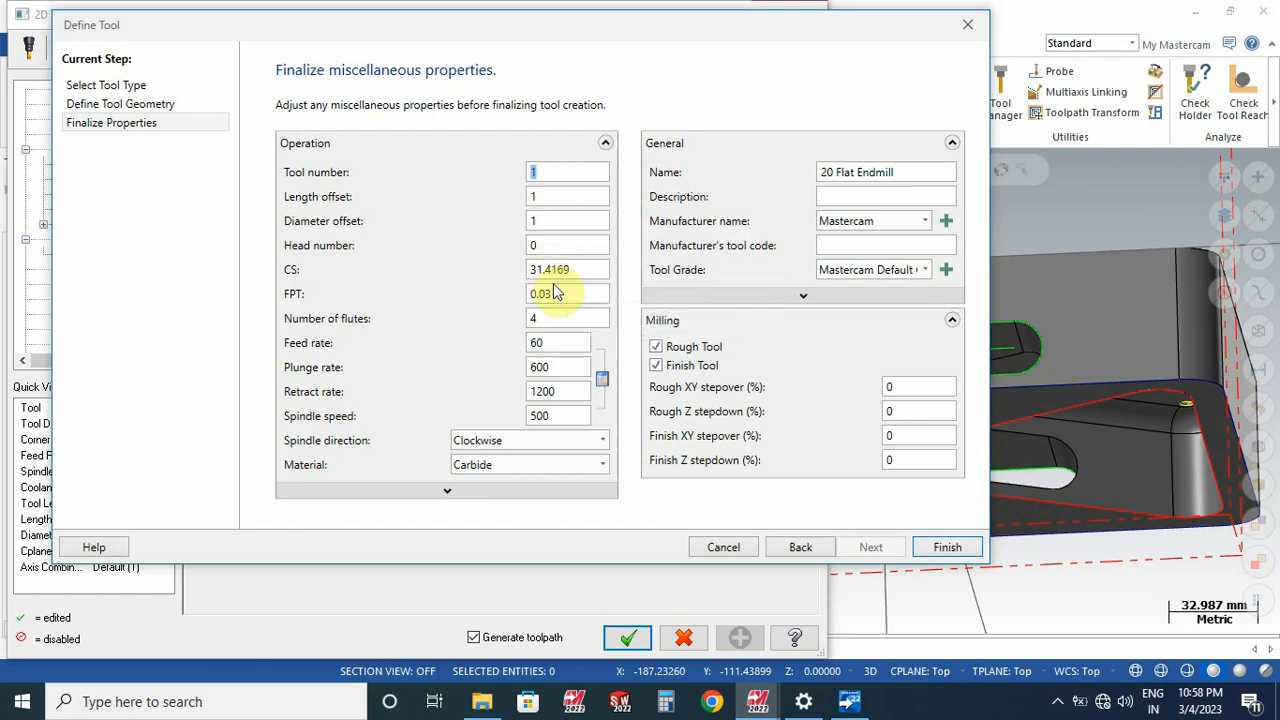
Step: Set the new endmill's feed rate to 2000 and spindle speed to 3000, and finish the tool definition
double_click(557, 345)
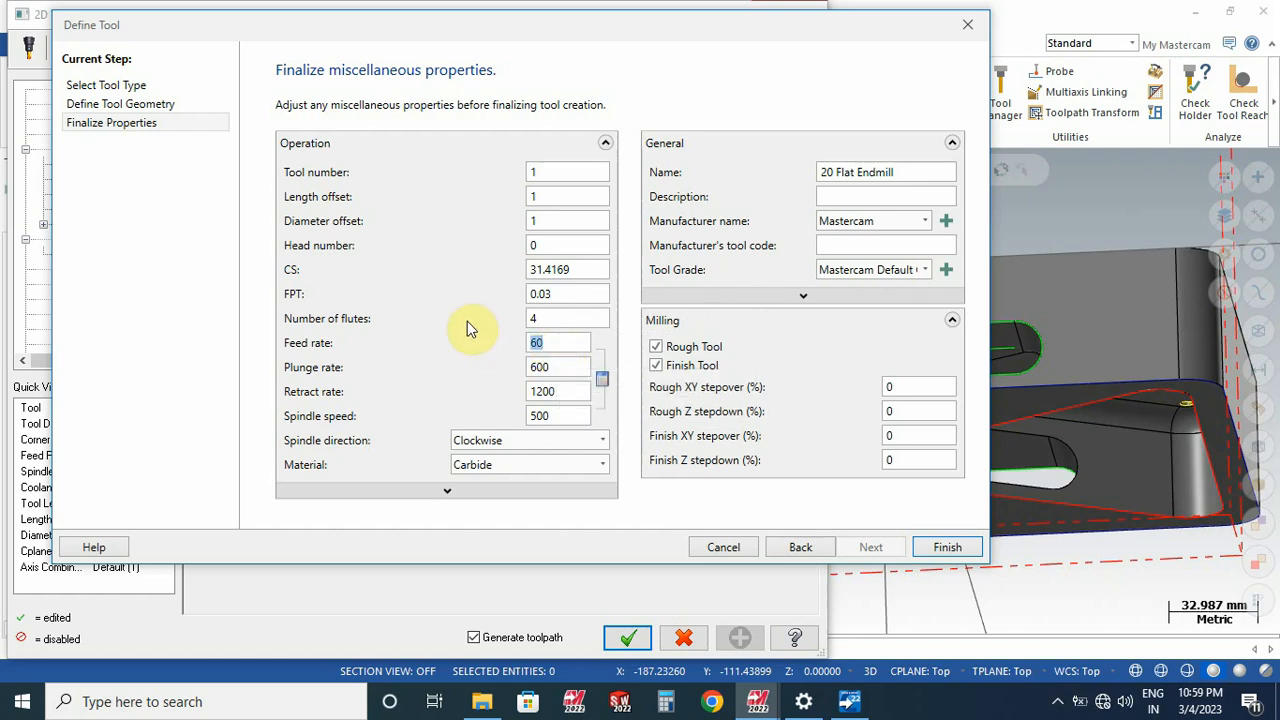
type("2")
left_click_drag(564, 420, 515, 413)
type("3000")
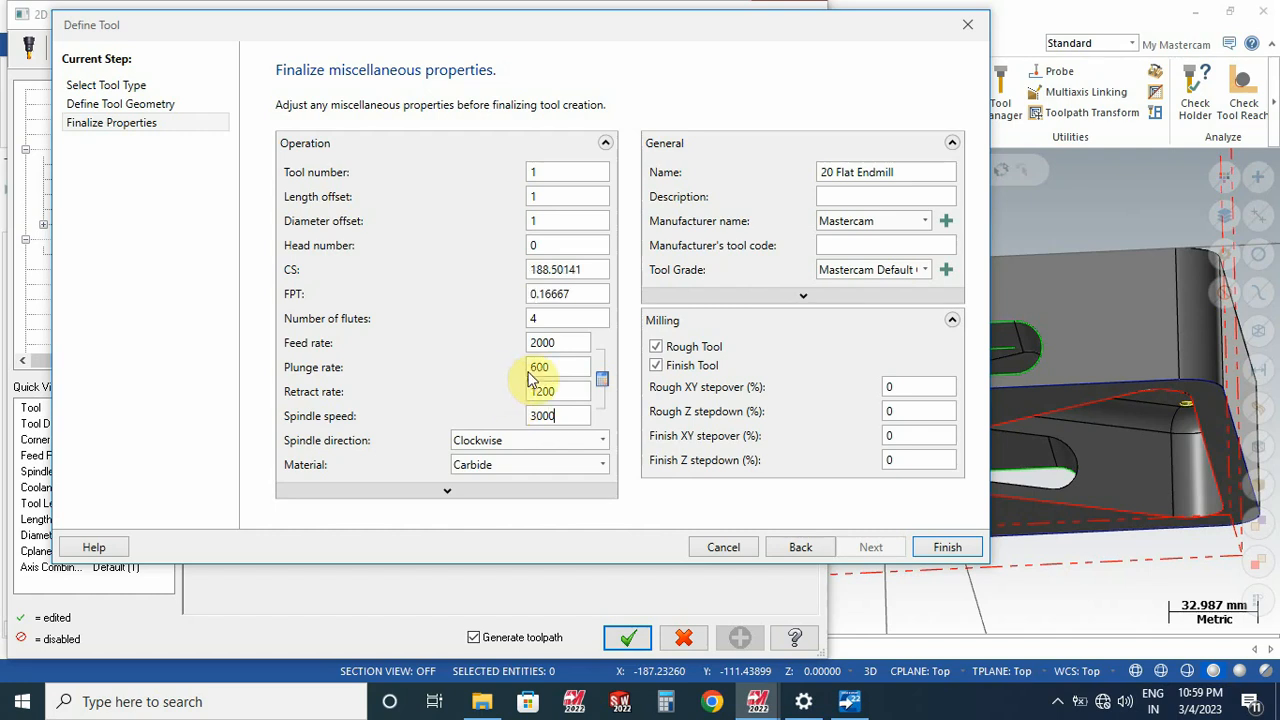
left_click(946, 548)
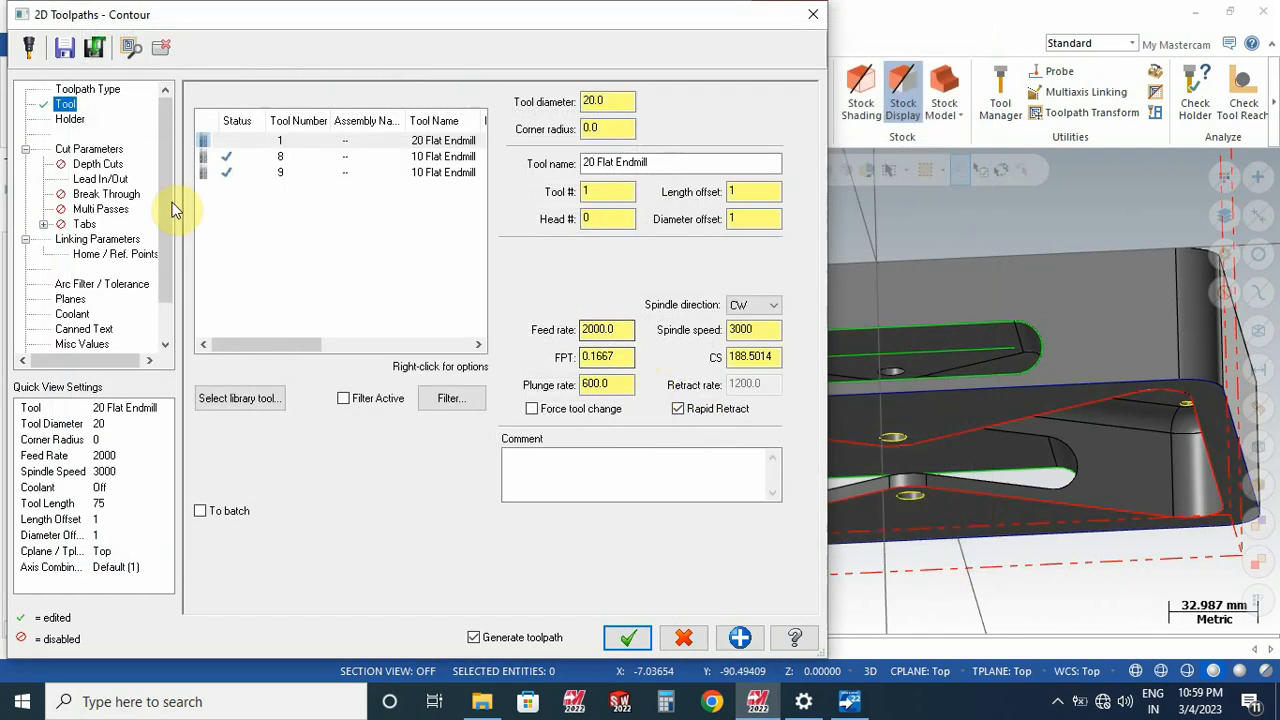
Step: In the contour's cut parameters, set the compensation type to Off and the contour type to Ramp
left_click(97, 149)
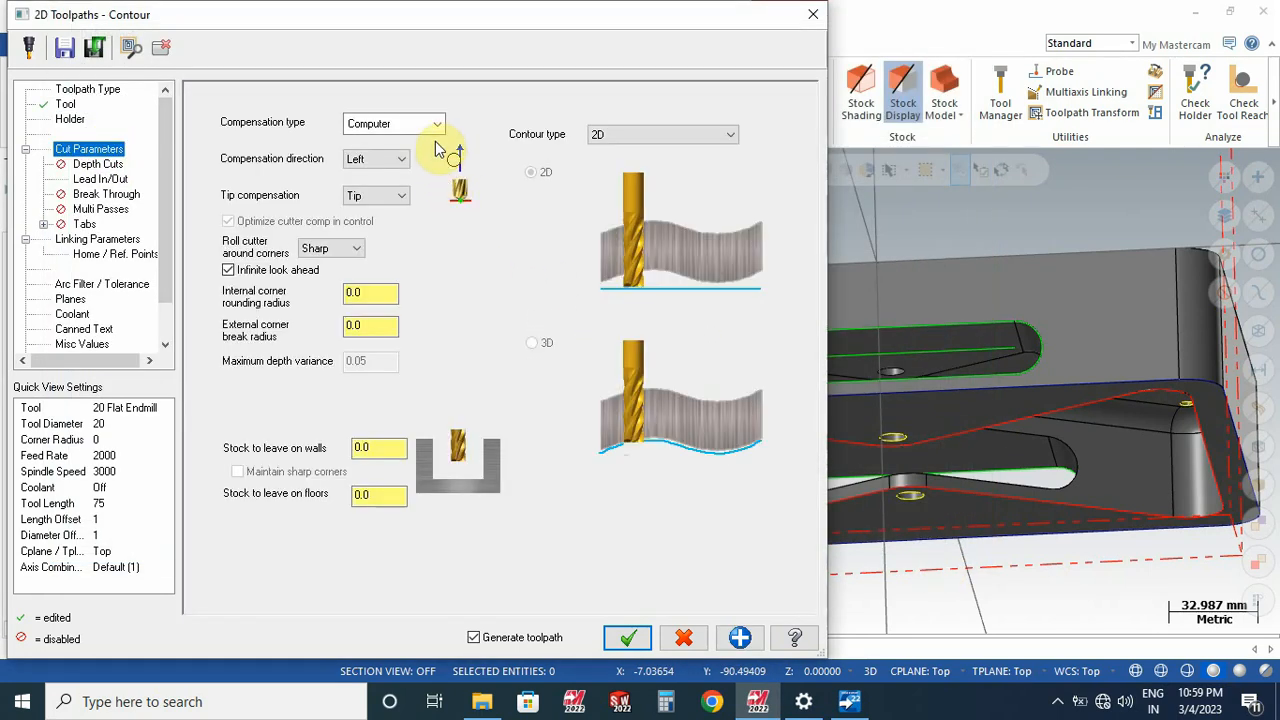
left_click(440, 125)
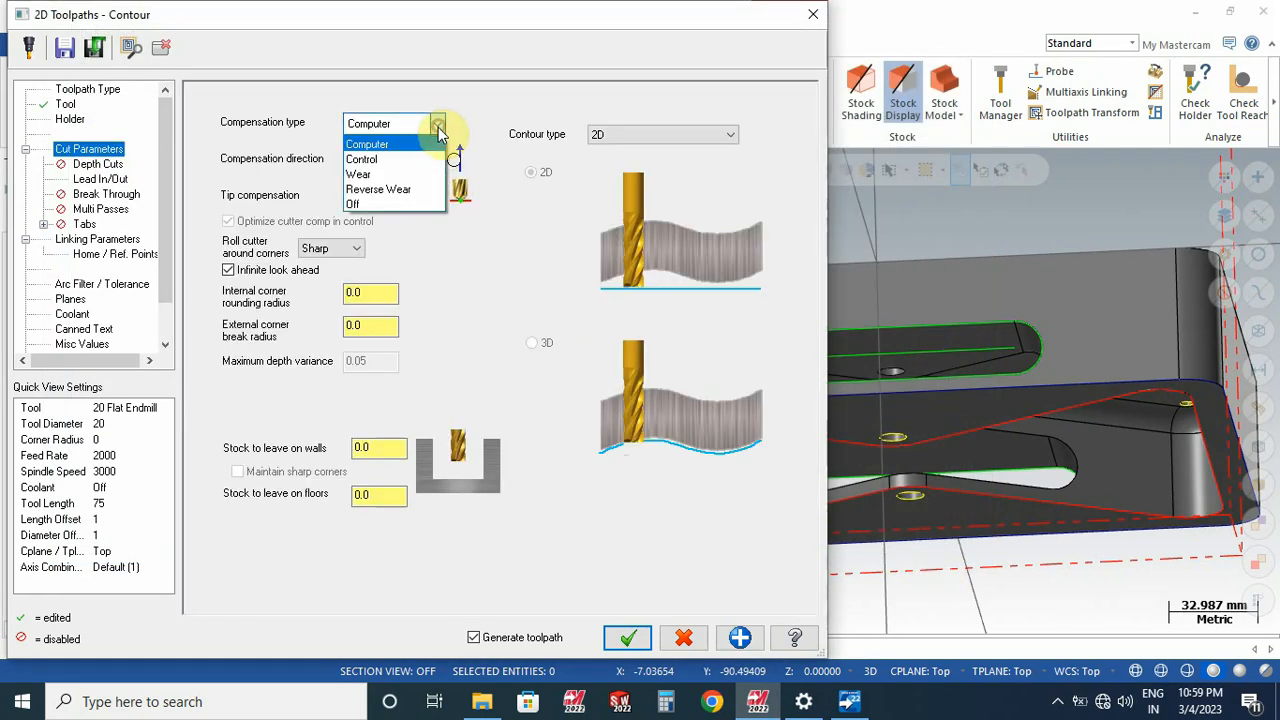
left_click(375, 204)
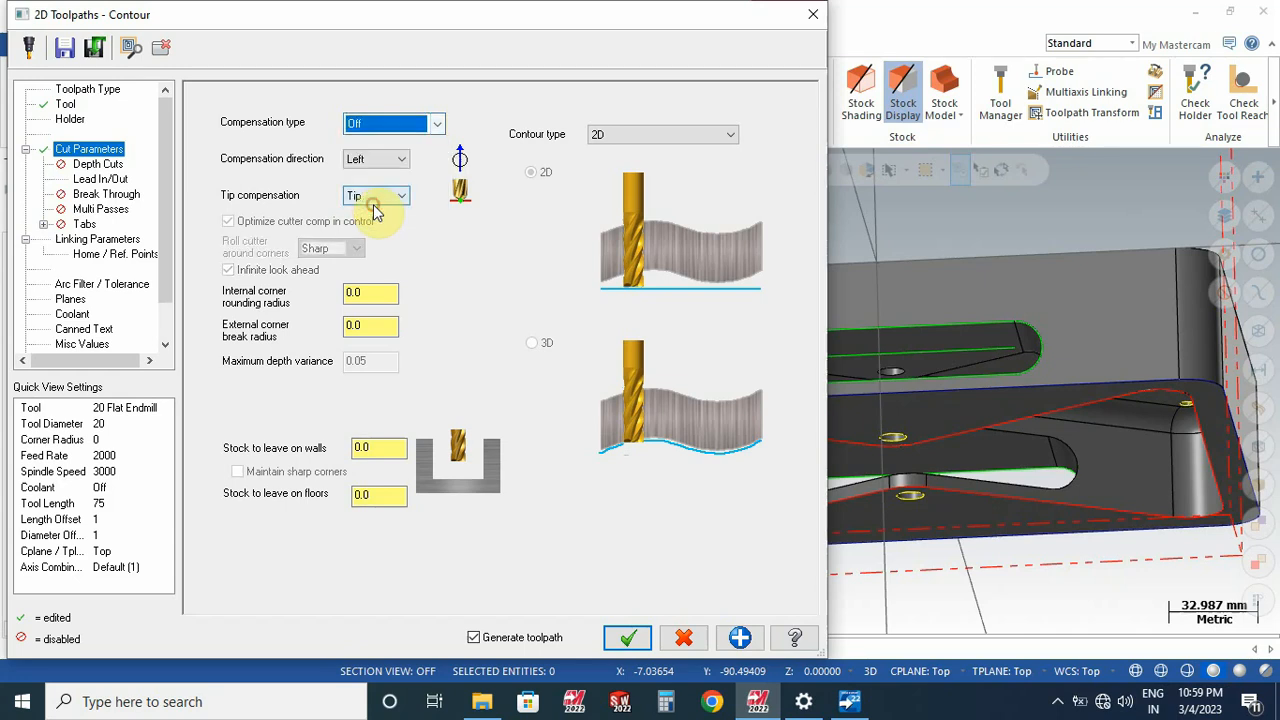
left_click(640, 136)
left_click(629, 177)
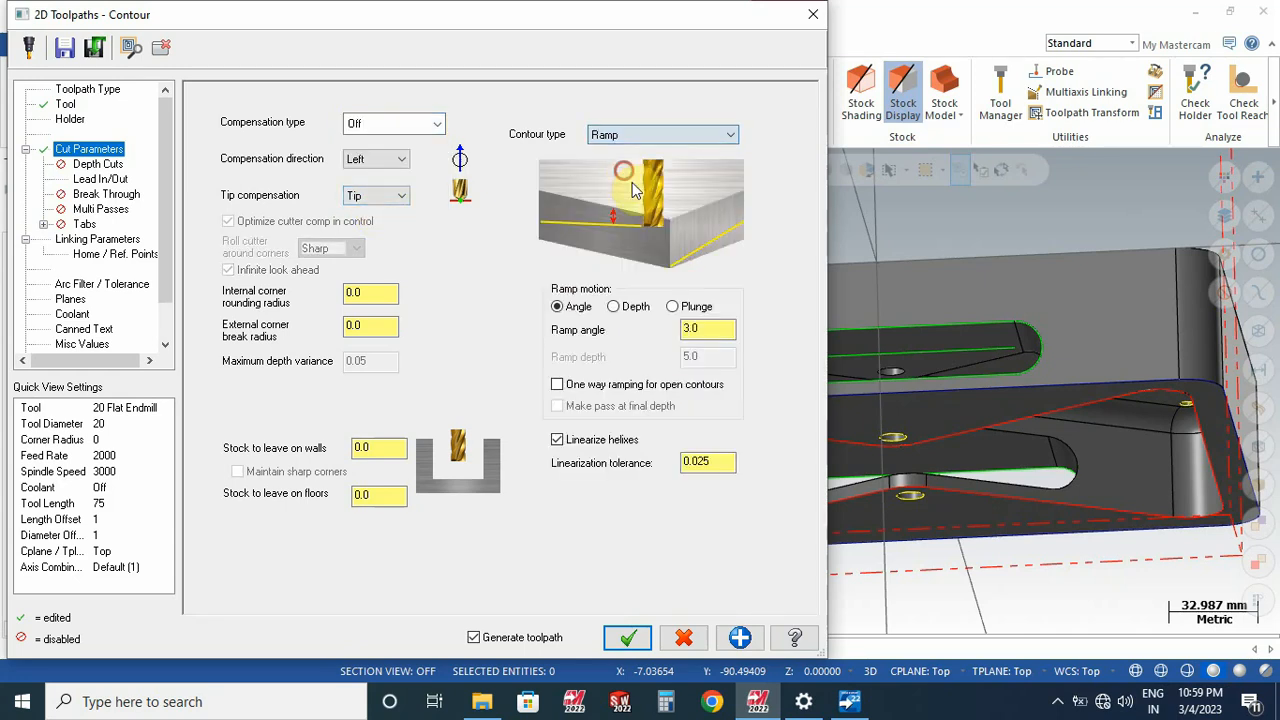
Step: Set the ramp motion to Depth at 0.5 with a pass at final depth, and disable Lead In/Out
left_click(614, 306)
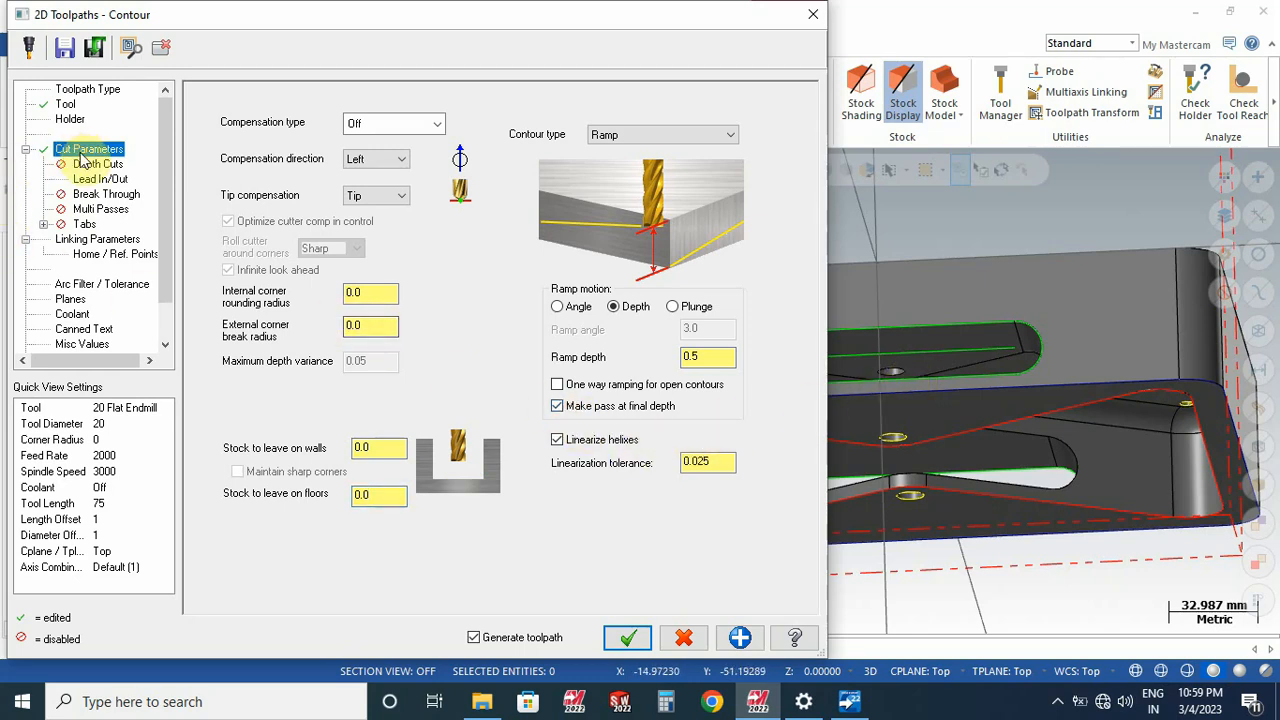
left_click(100, 179)
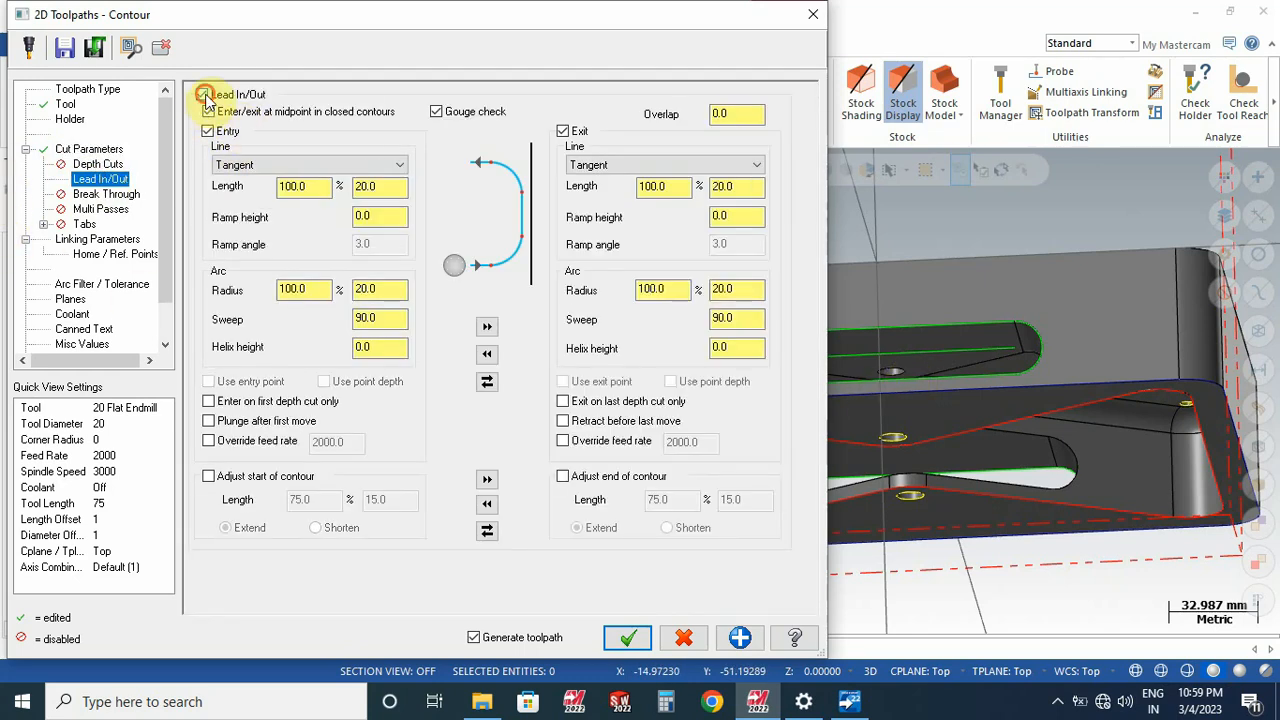
left_click(203, 95)
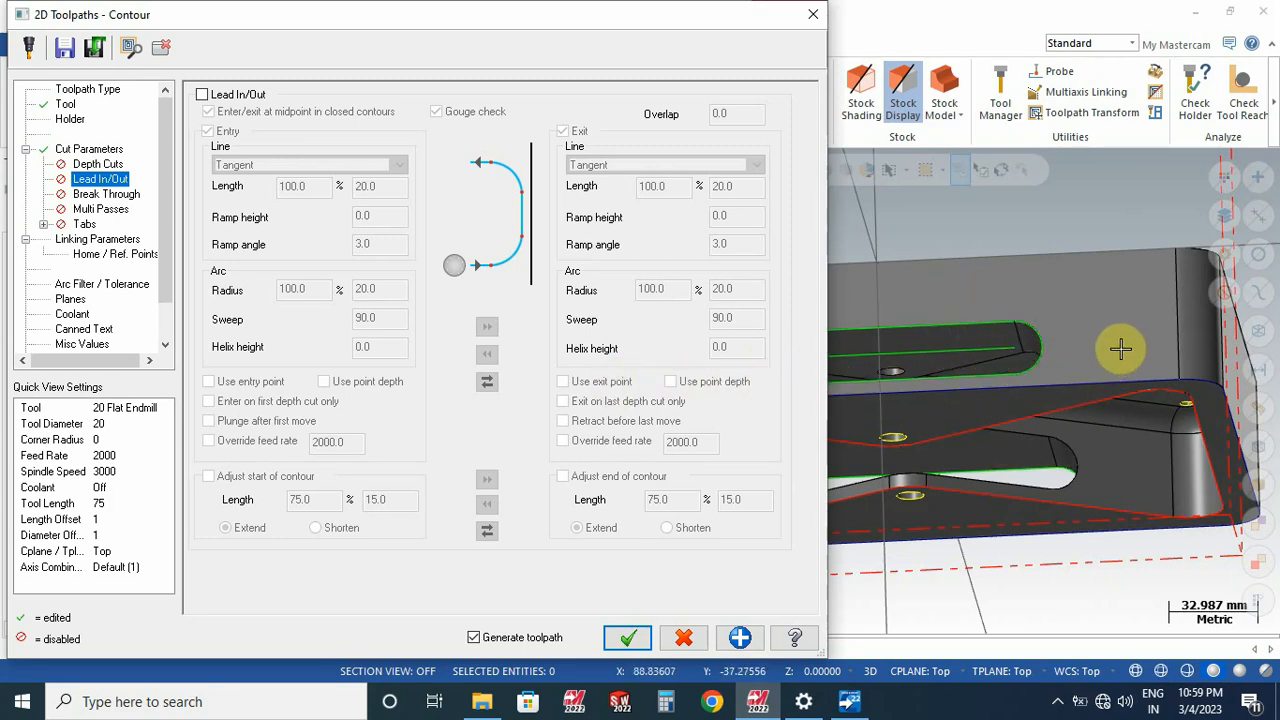
Step: Make the linking depth absolute and pick it from the slot's inner lower edge at the wall's middle bend
left_click(105, 241)
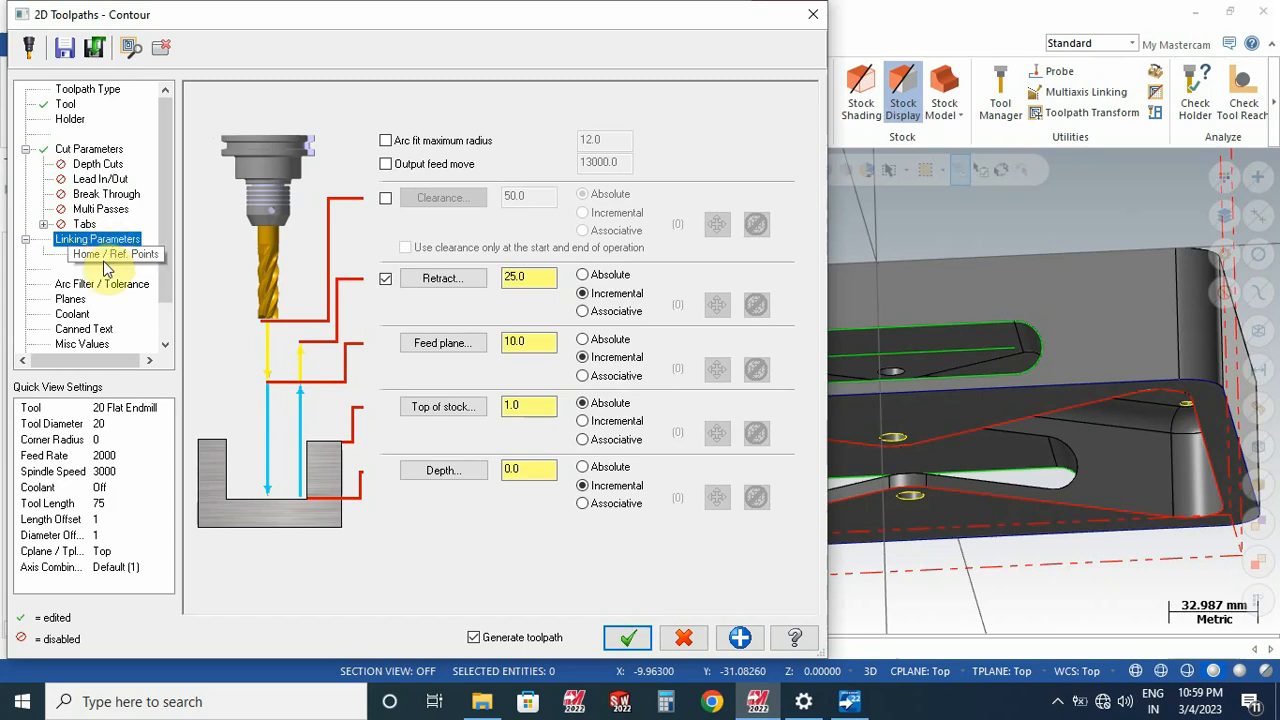
left_click(589, 467)
left_click(443, 470)
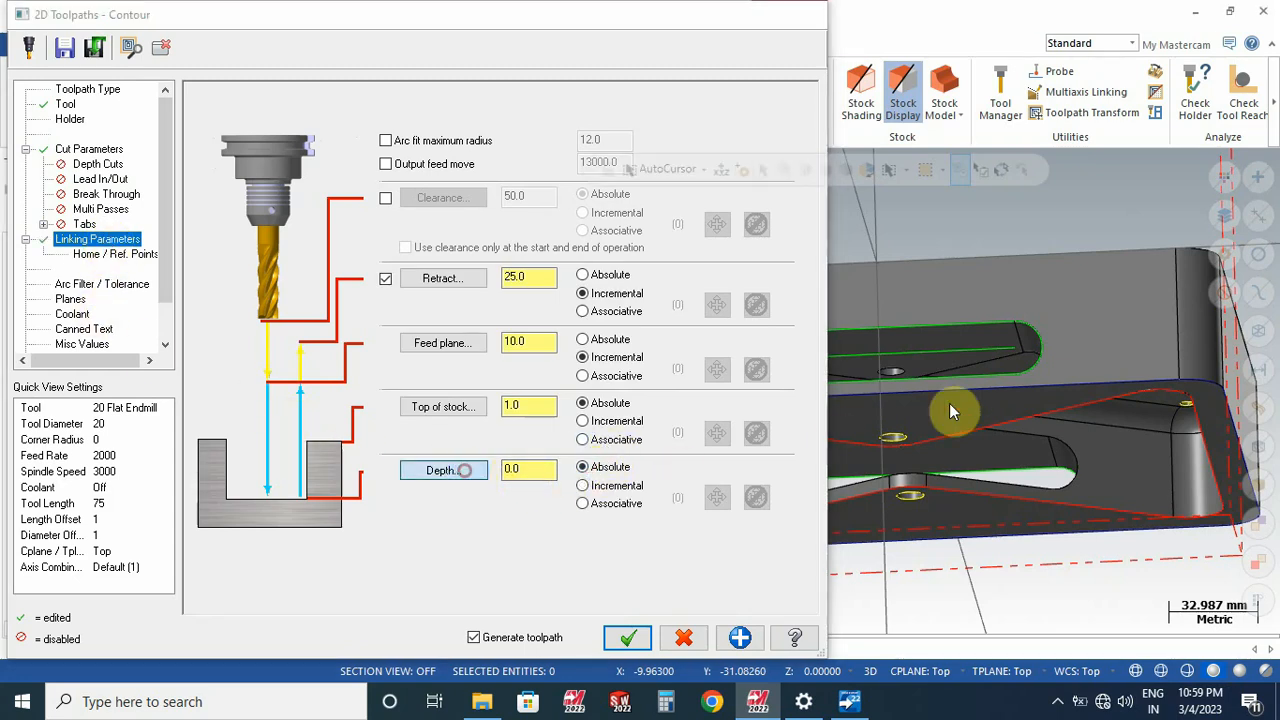
middle_click_drag(909, 414, 920, 240)
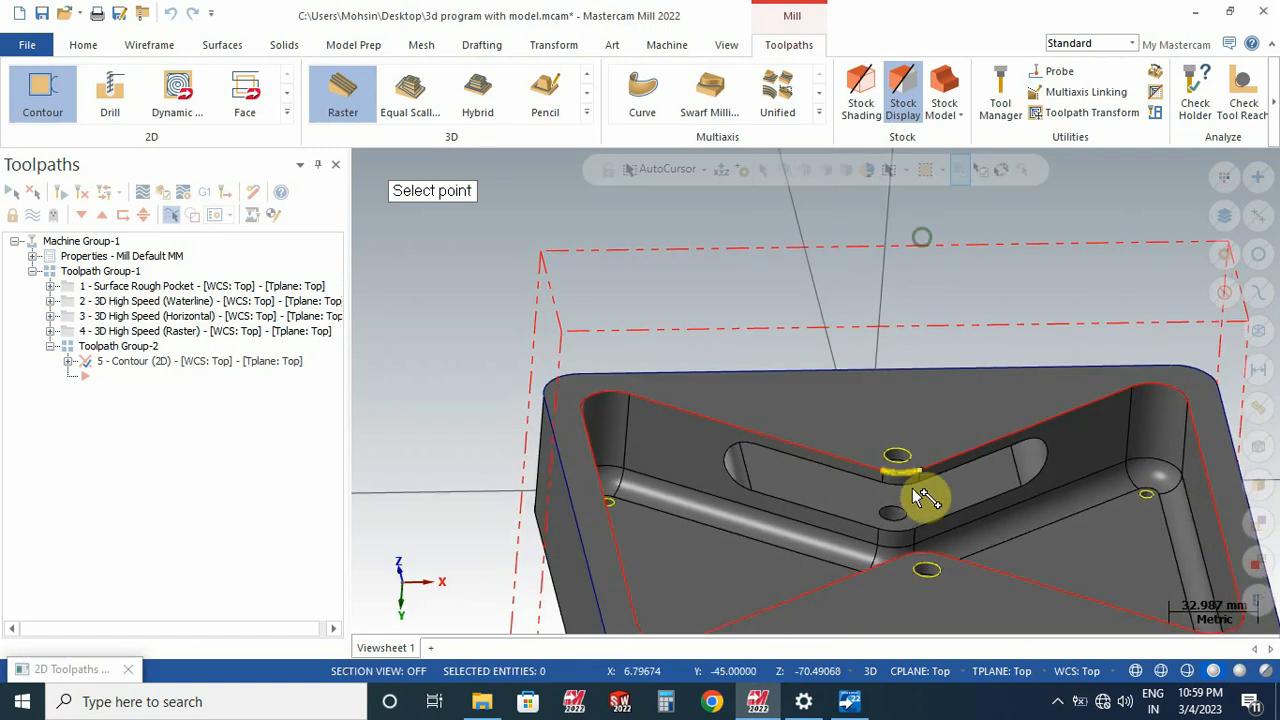
scroll(909, 560, "up", 3)
left_click(898, 547)
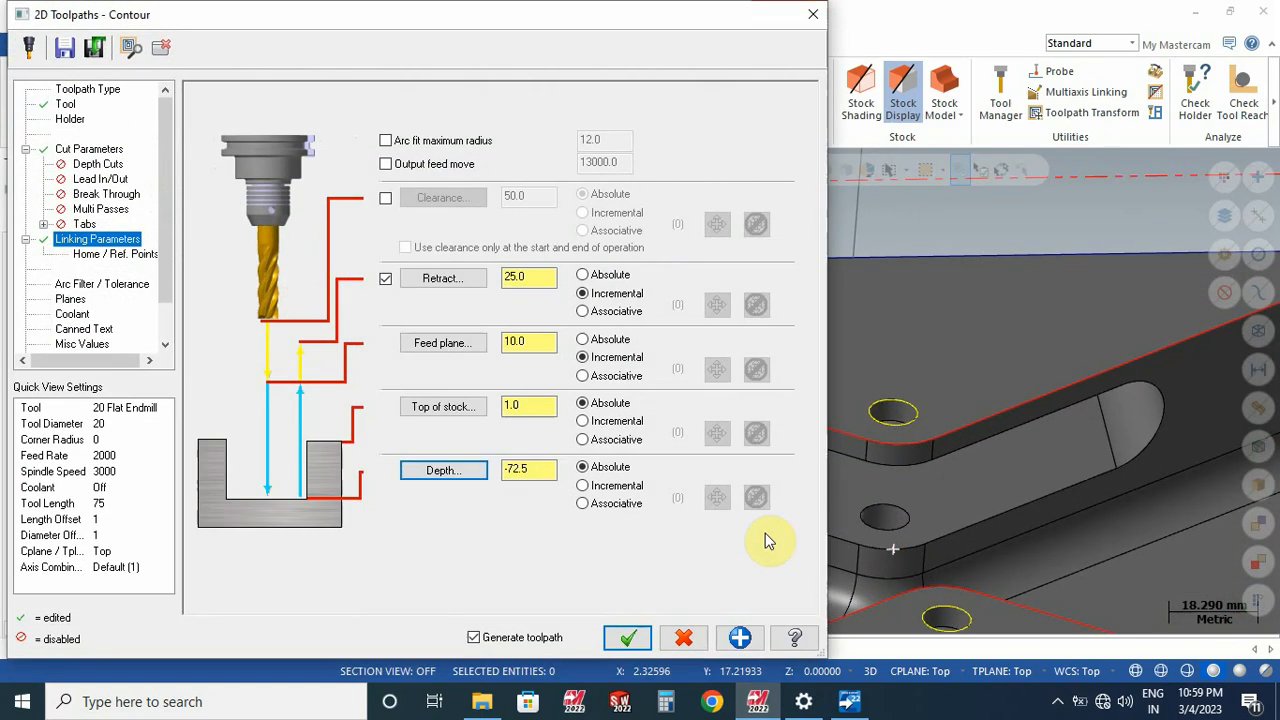
Step: Set the depth to -74 and the top of stock to 0.5, and generate the contour toolpath
left_click(539, 468)
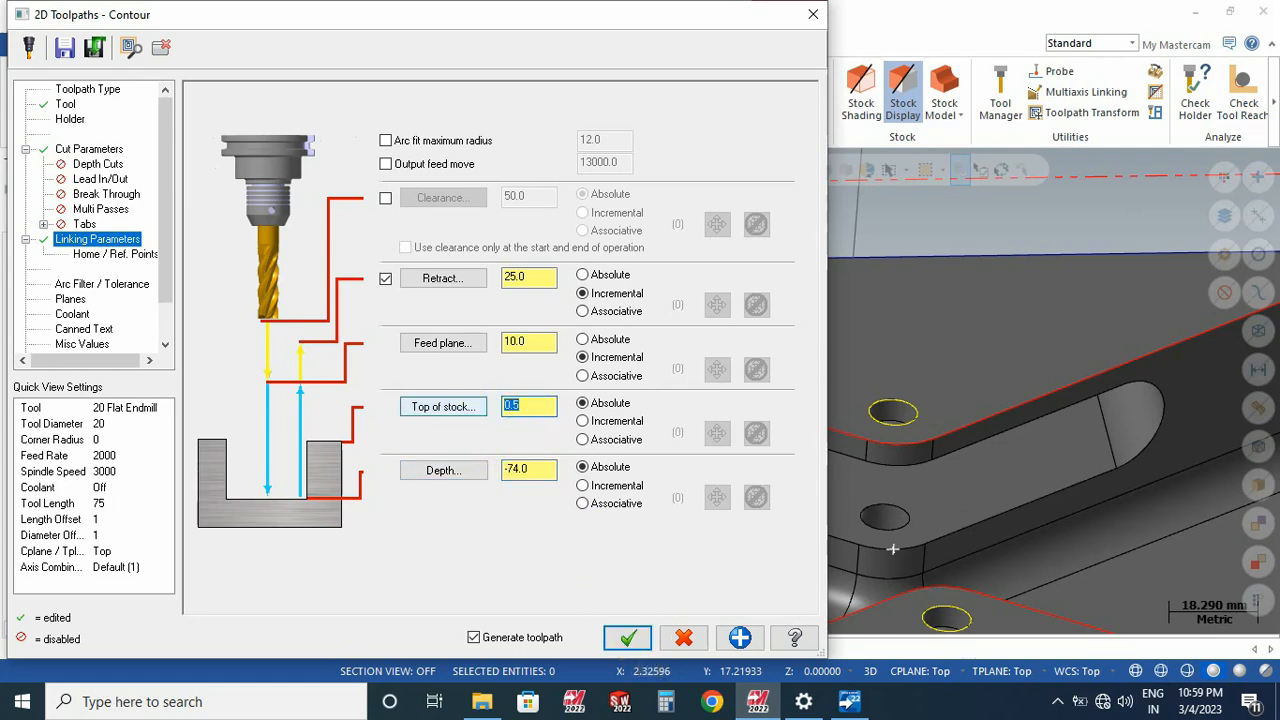
left_click(627, 637)
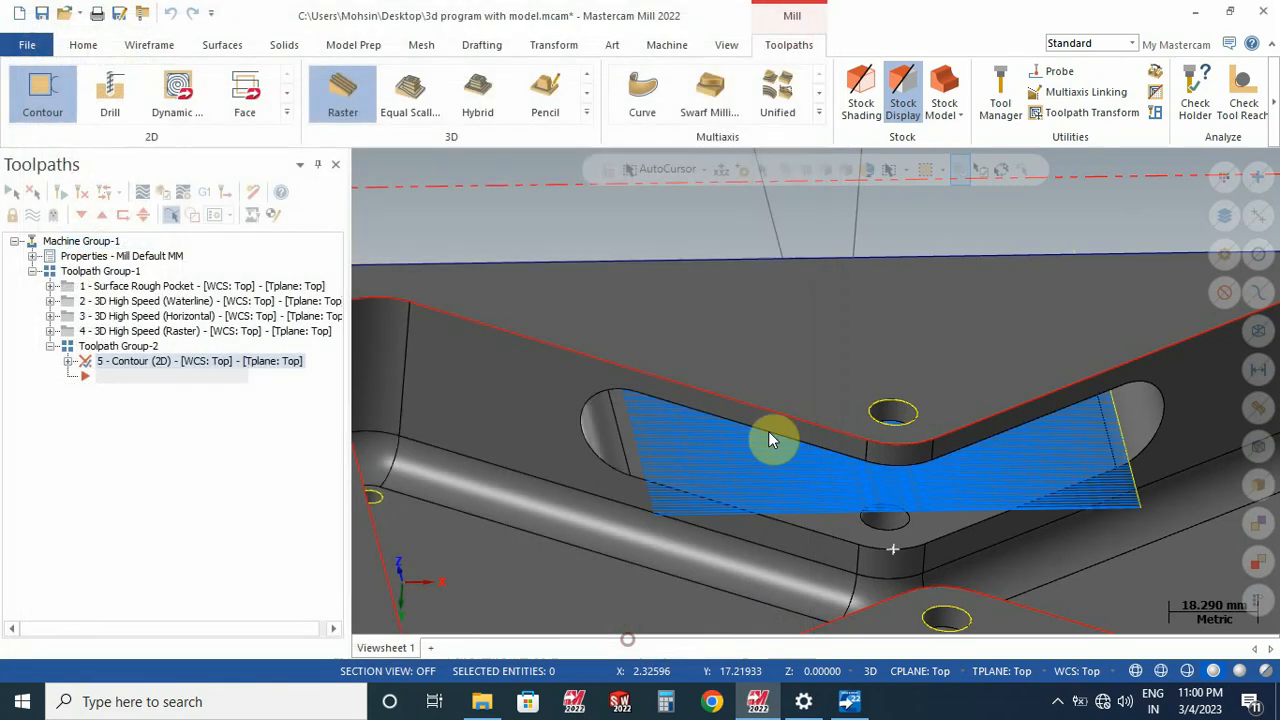
scroll(780, 420, "down", 4)
middle_click_drag(889, 350, 903, 514)
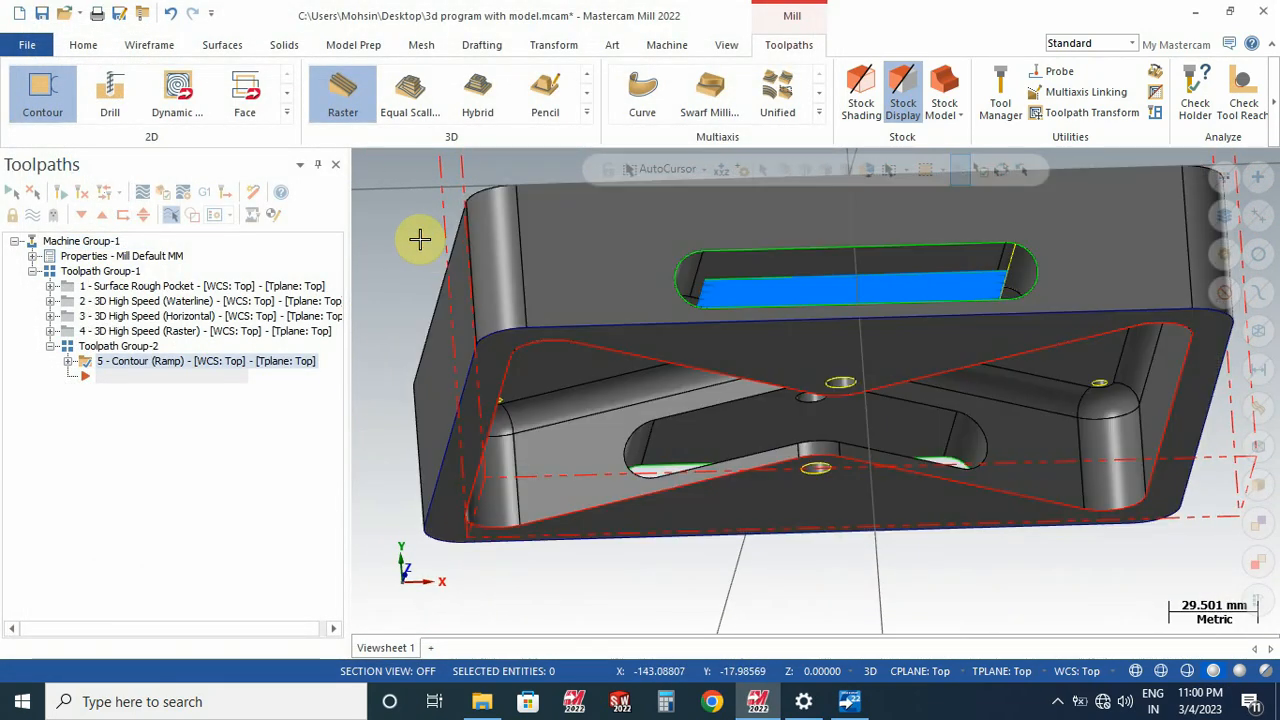
Step: Backplot the ramp contour toolpath and examine the cutter's descent through the slot from the top and from an angled view
right_click(400, 229)
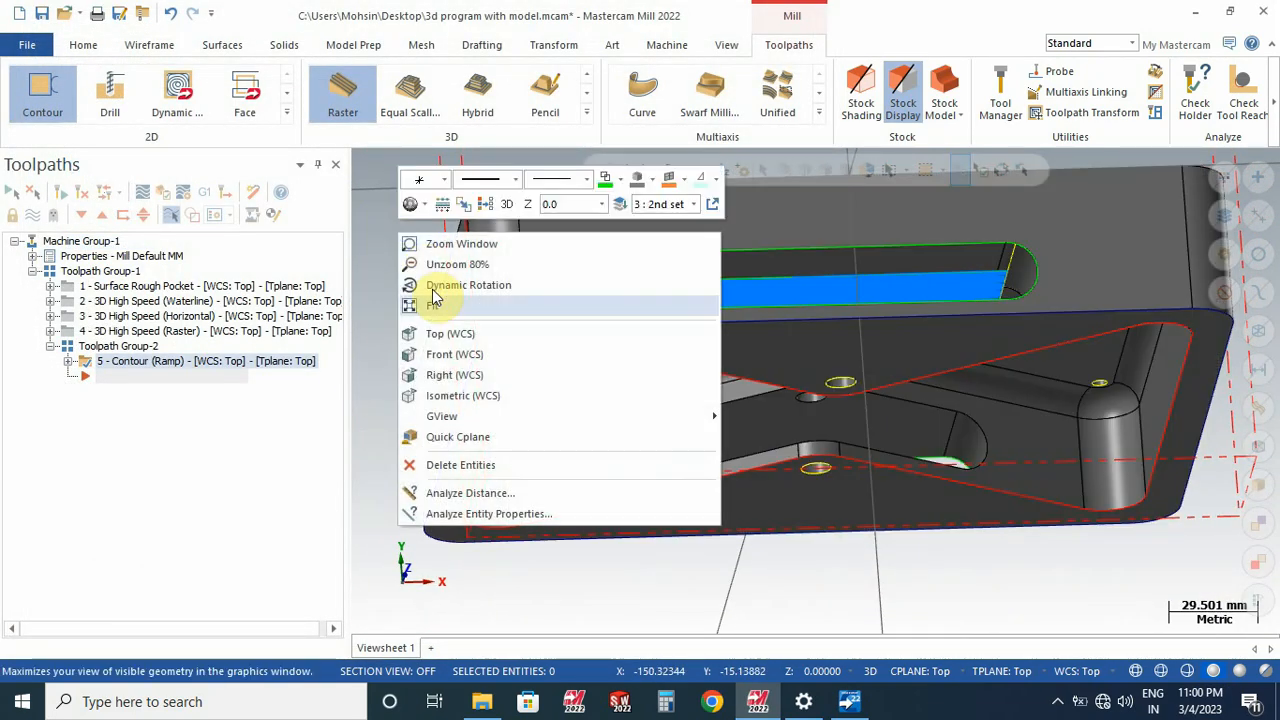
left_click(425, 333)
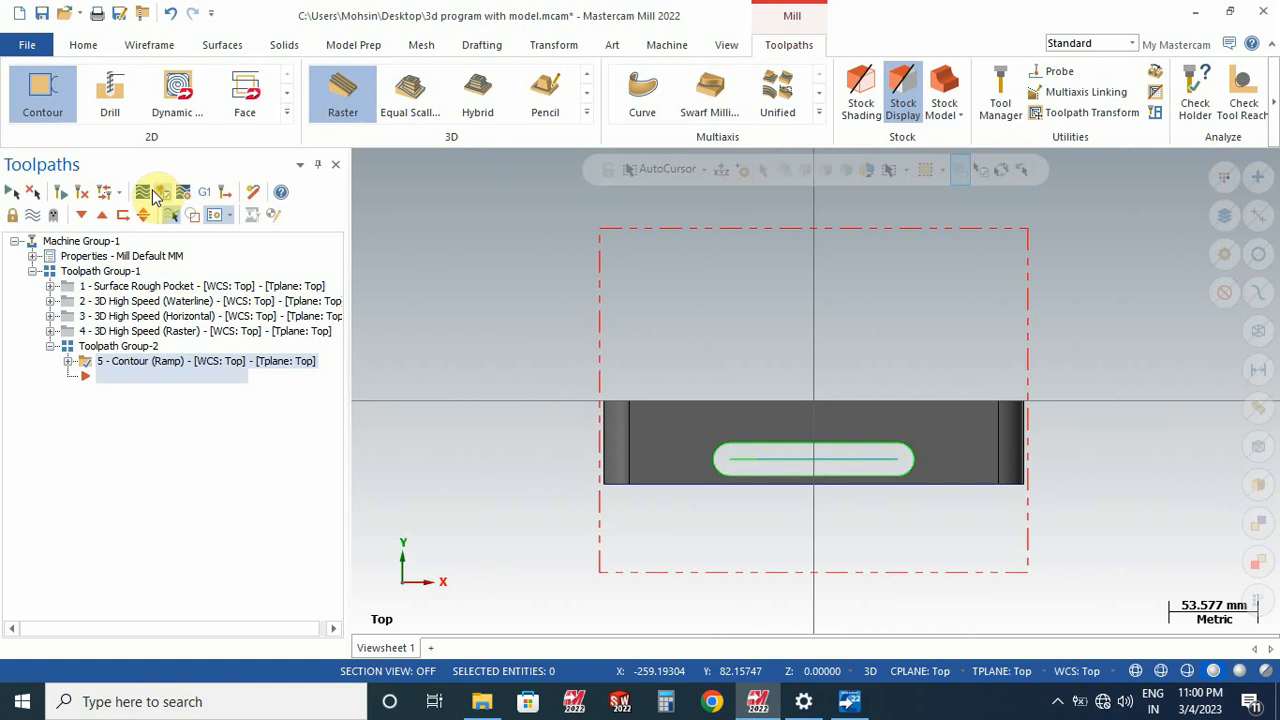
left_click(145, 191)
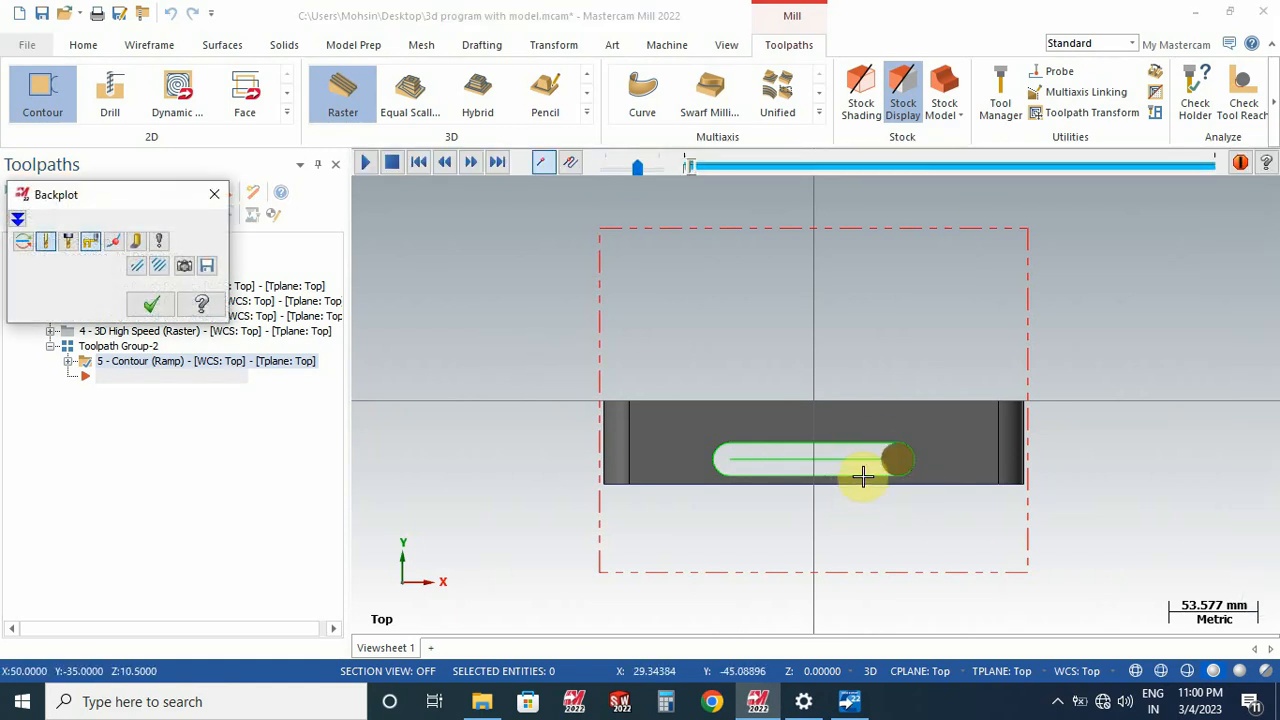
scroll(880, 460, "up", 6)
scroll(929, 443, "up", 2)
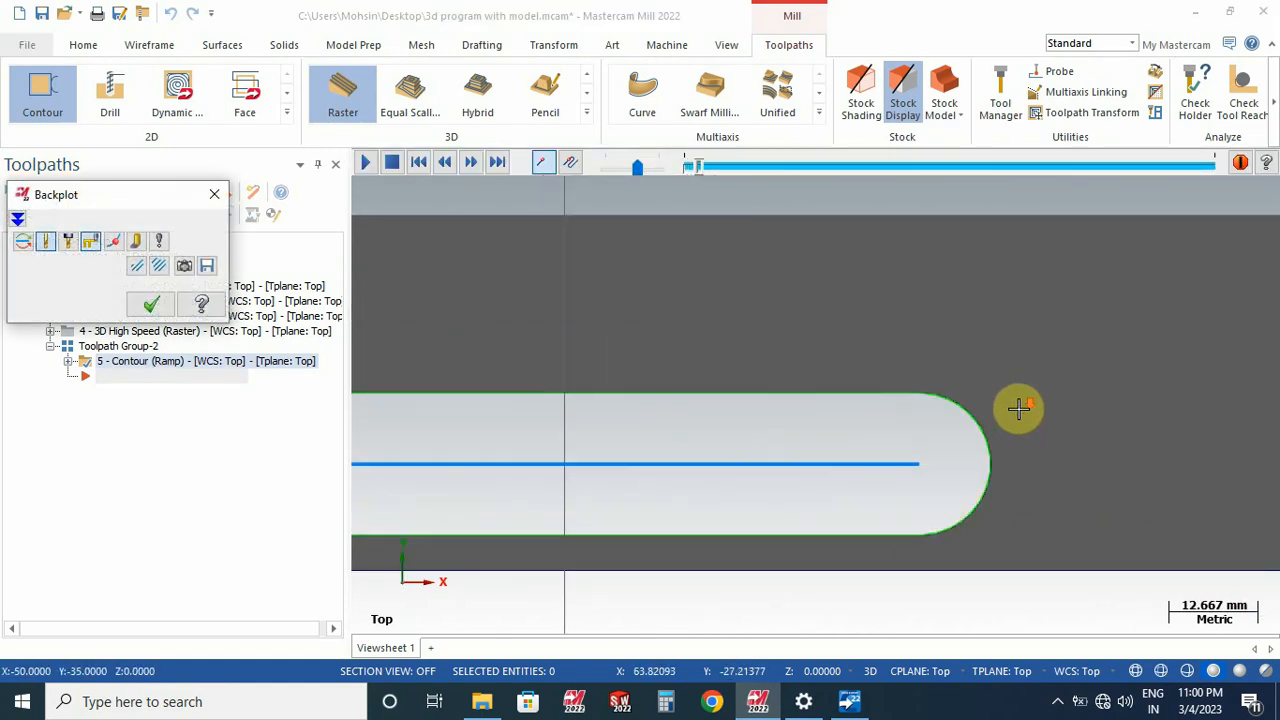
scroll(1025, 405, "down", 4)
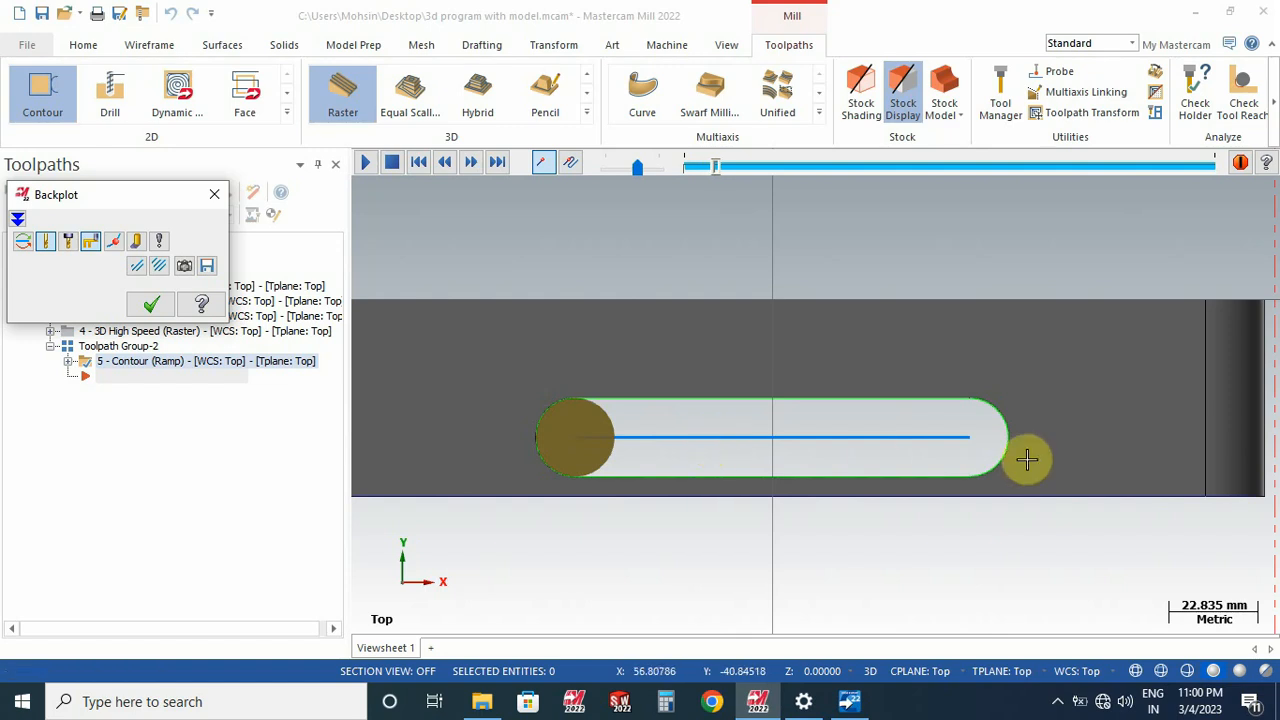
middle_click_drag(869, 349, 880, 205)
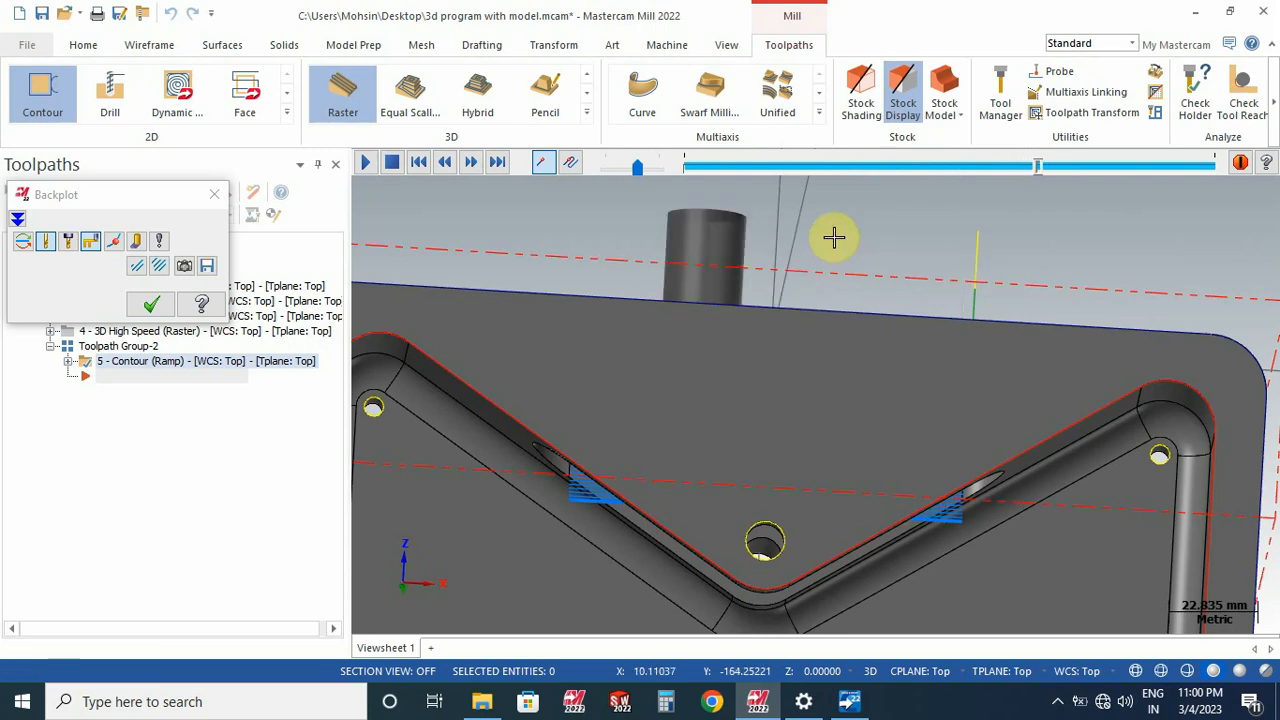
scroll(931, 380, "down", 3)
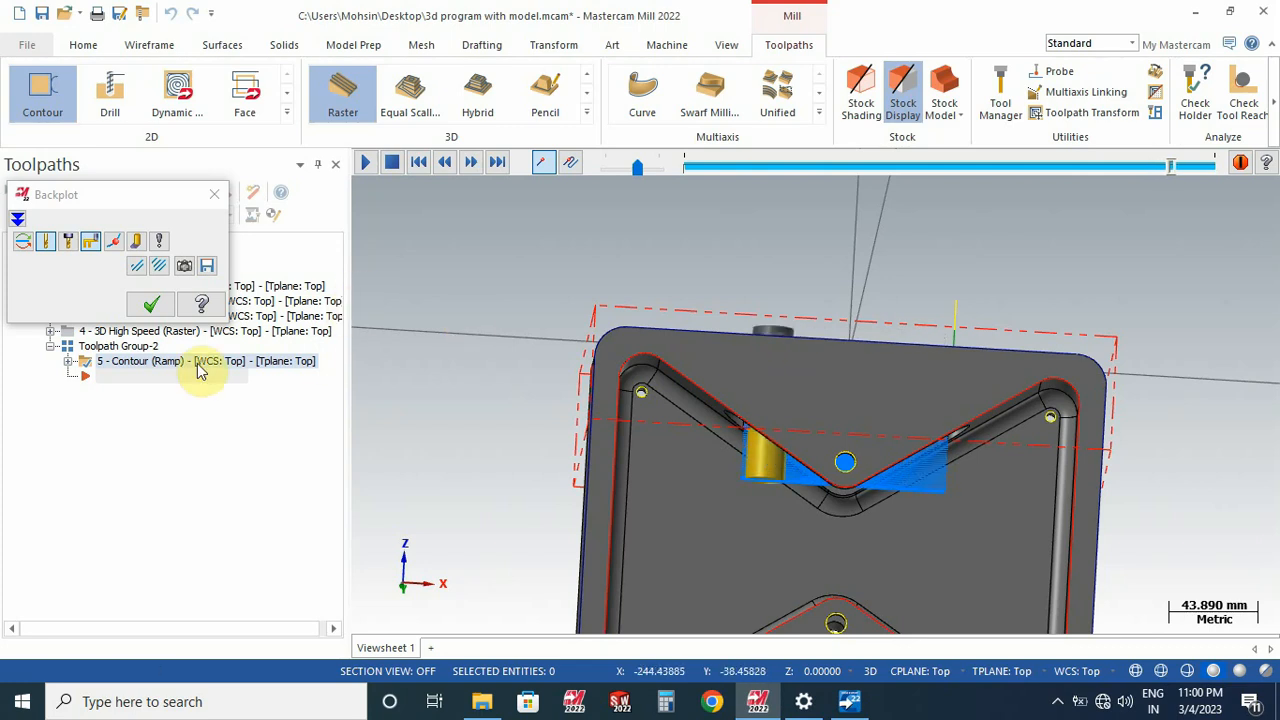
left_click(151, 304)
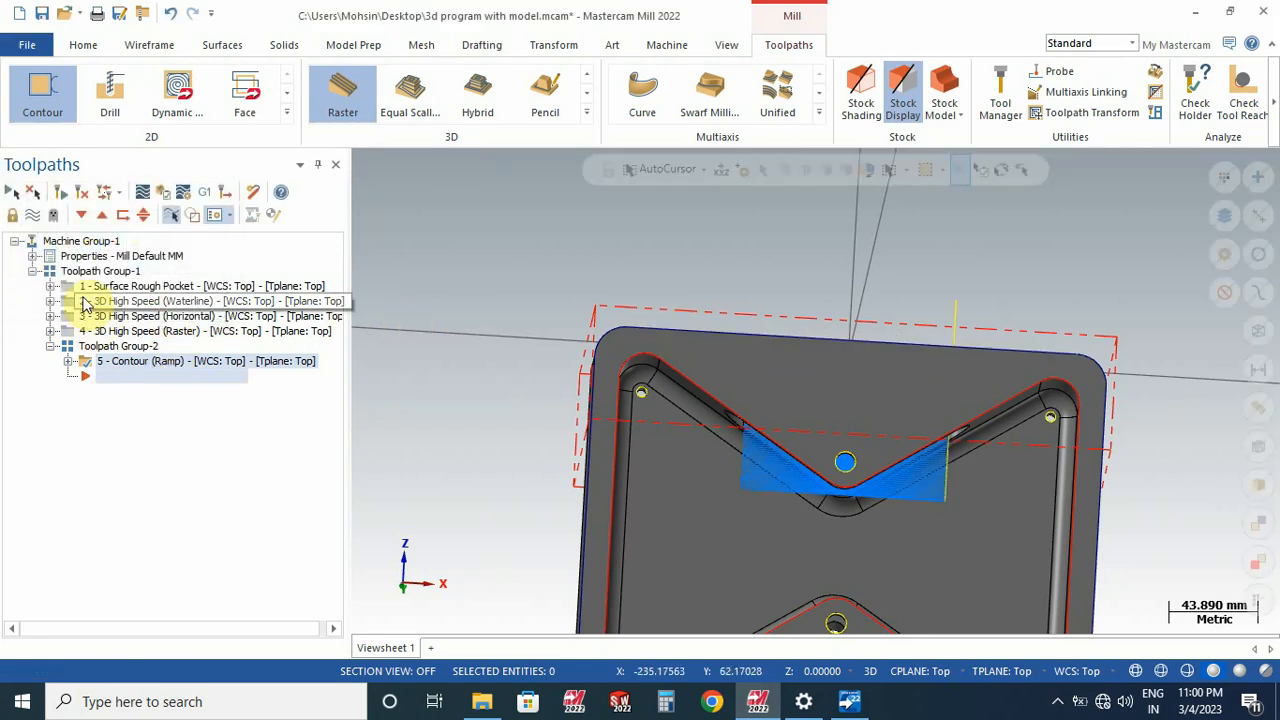
Step: Review the first setup's Surface Rough Pocket and 3D High Speed Raster toolpaths against the second setup's ramp contour
left_click(64, 290)
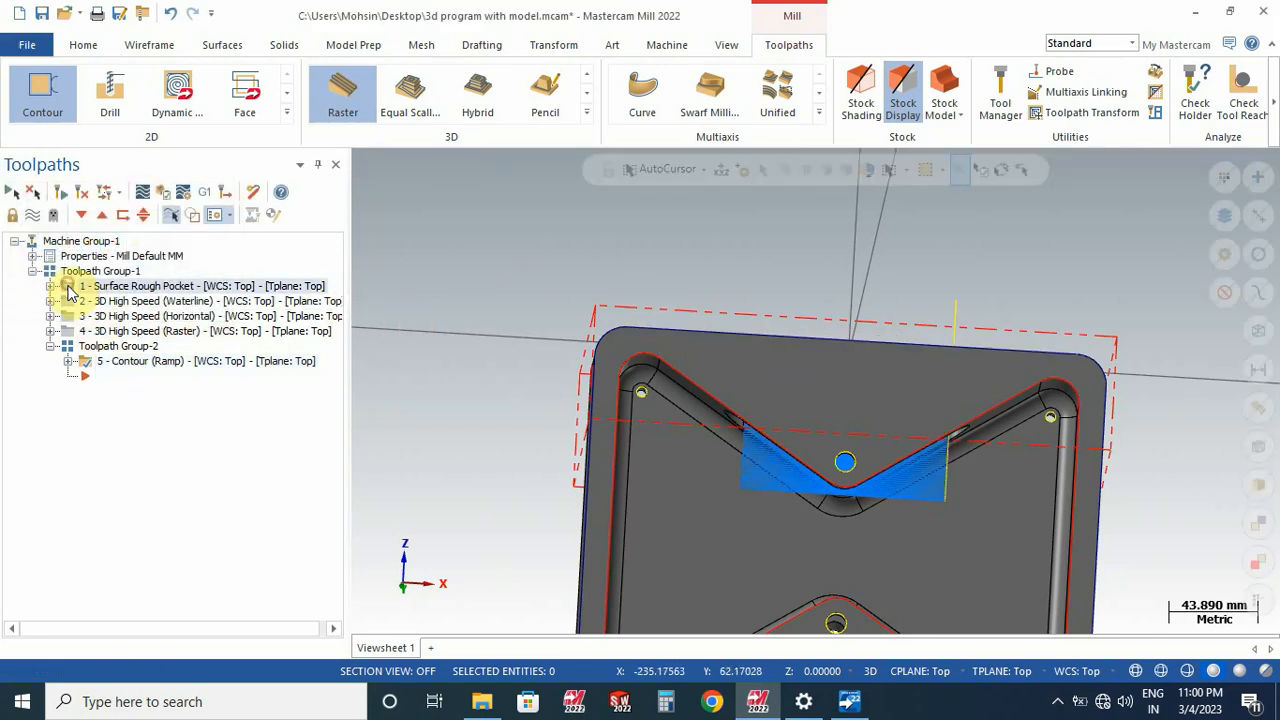
left_click(87, 364)
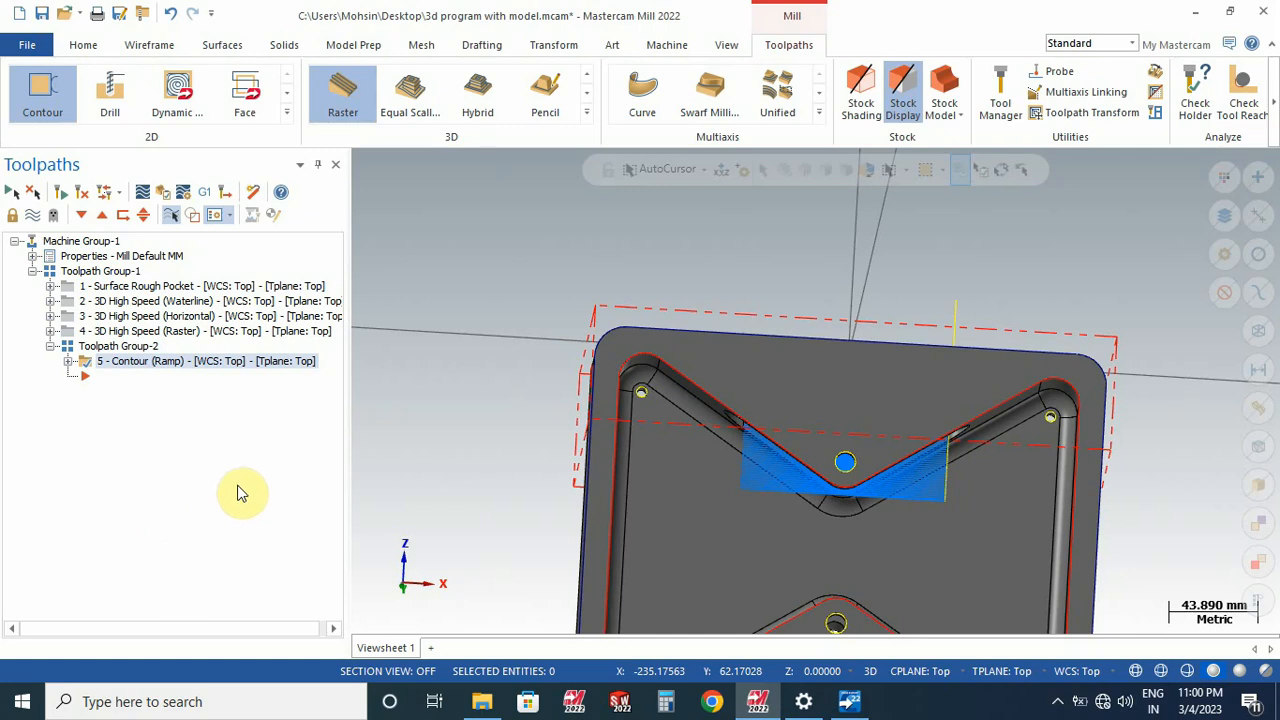
left_click(67, 287)
left_click(69, 332)
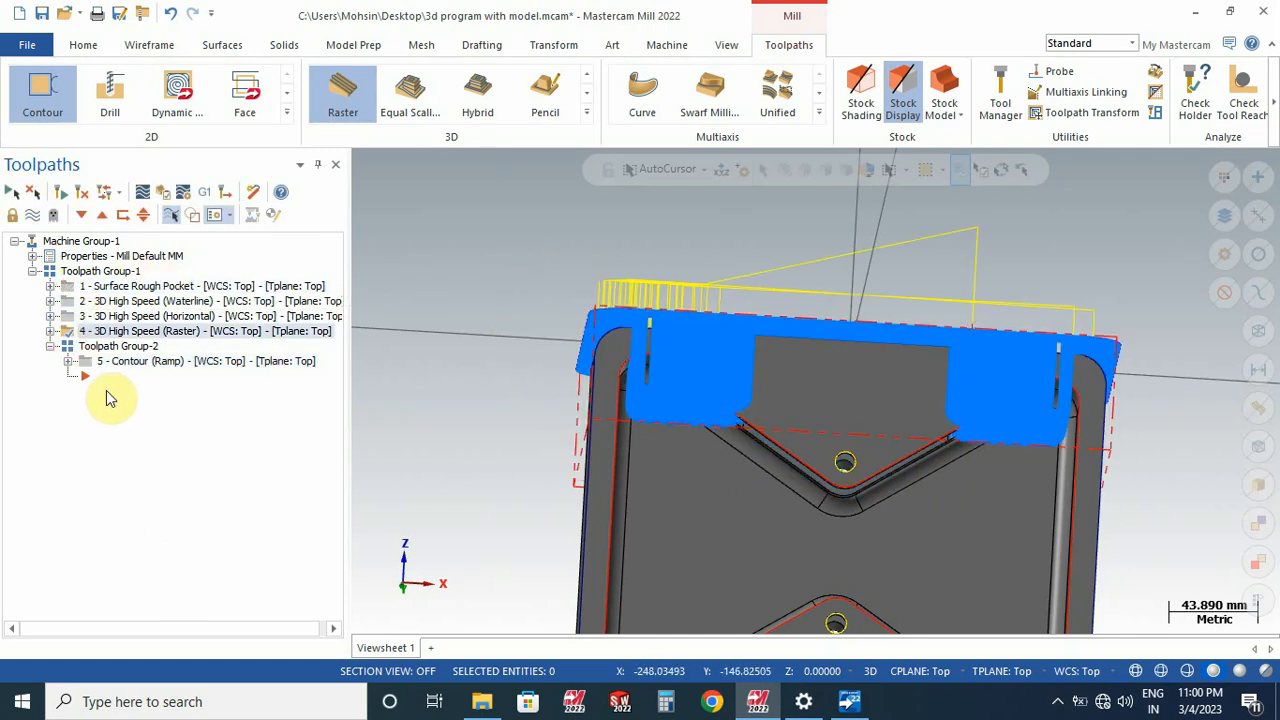
Step: Make the ramp contour in Toolpath Group-2 the selected operation and save the Mastercam file
left_click(92, 364)
middle_click_drag(526, 290, 523, 366)
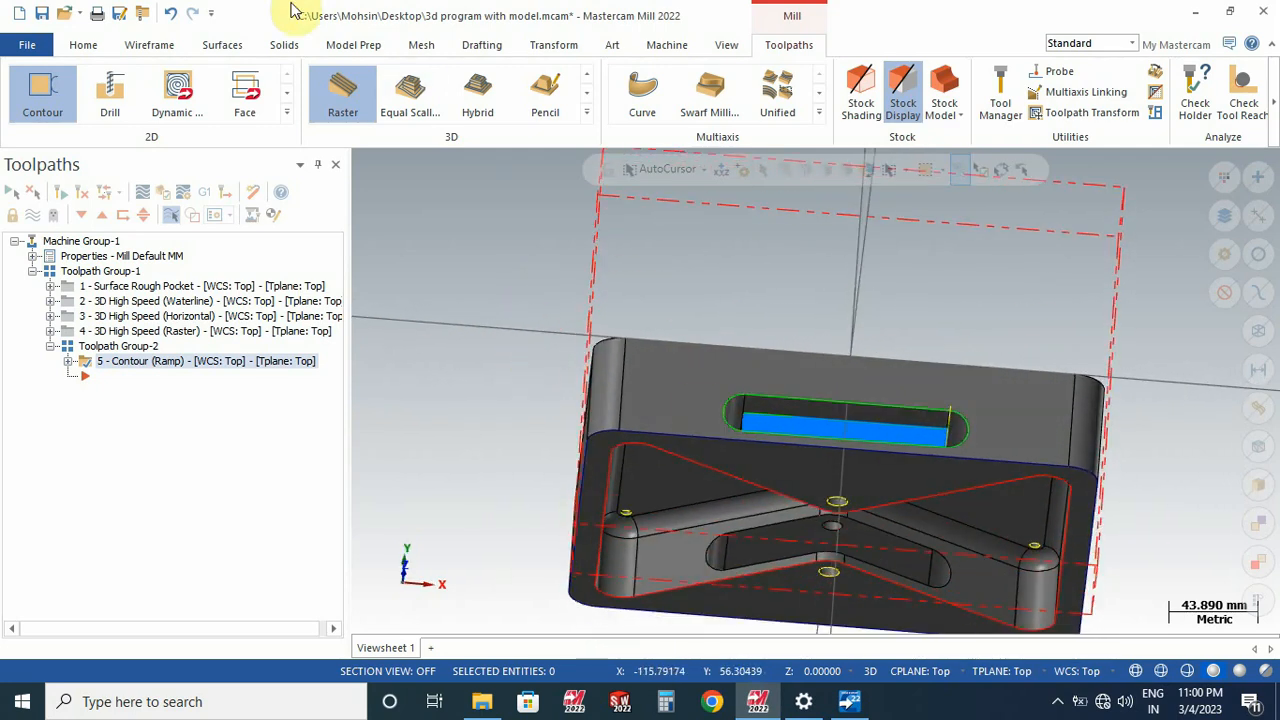
left_click(40, 14)
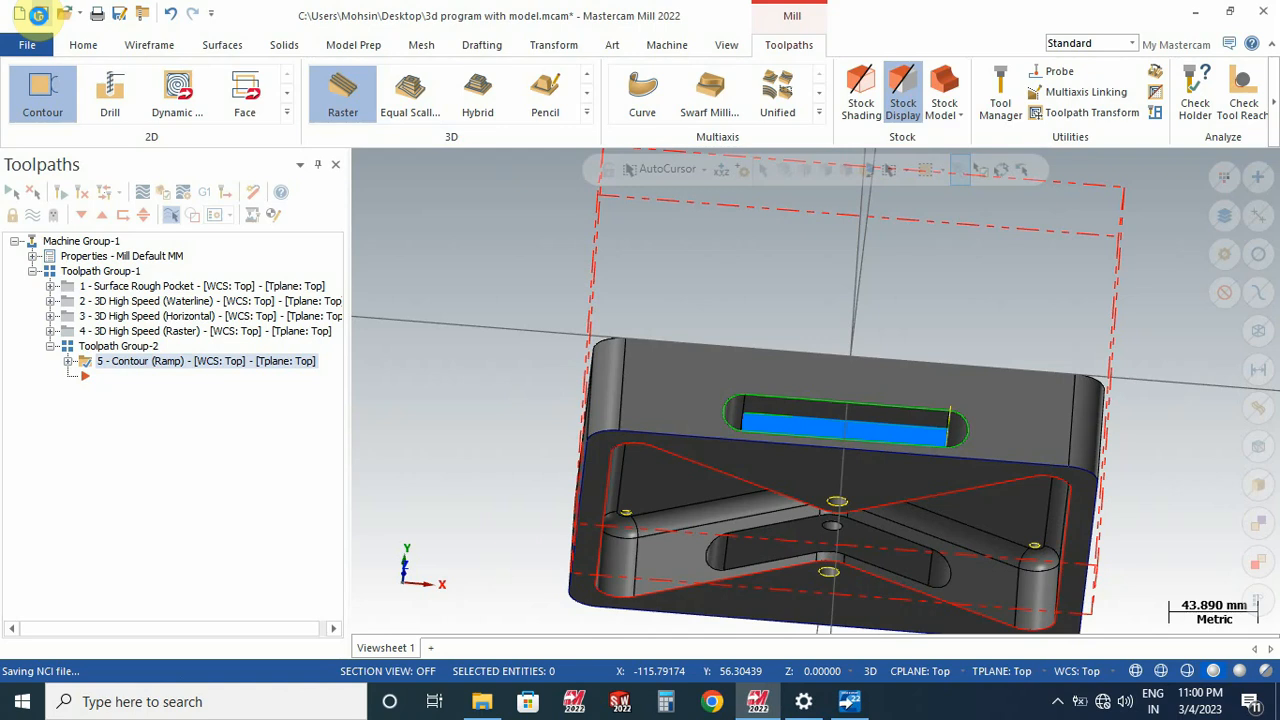